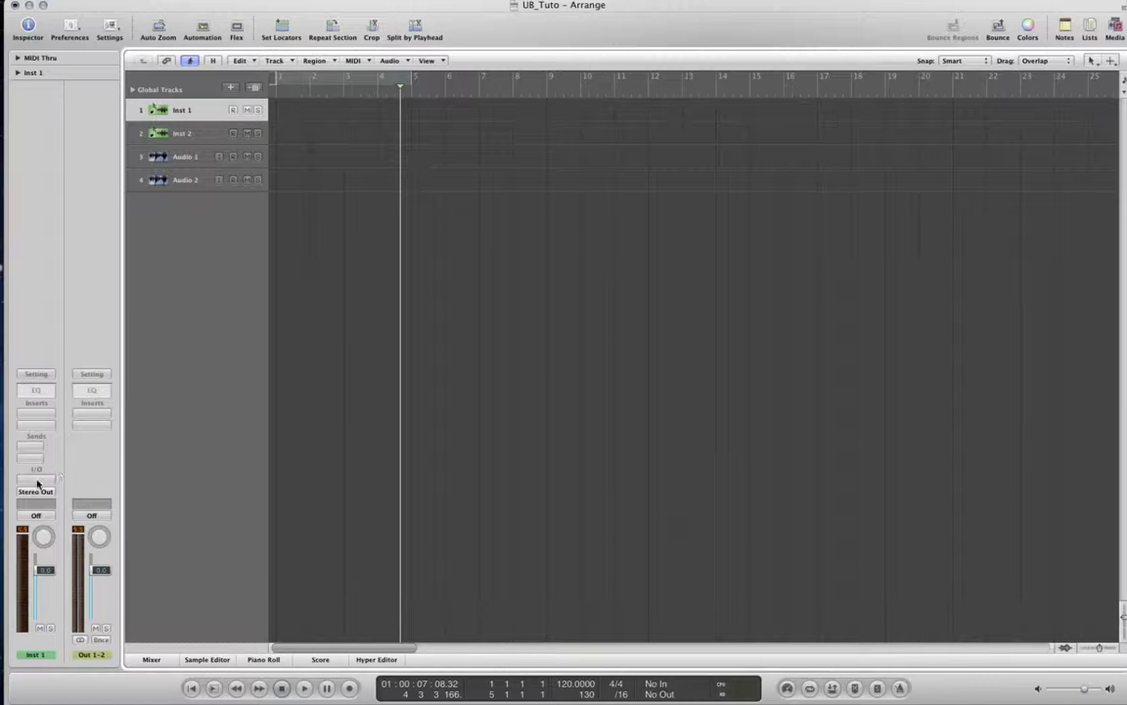
Load the stereo Ultrabeat drum synth on the Inst 1 track and place its window clear of the channel strips.
left_click(38, 479)
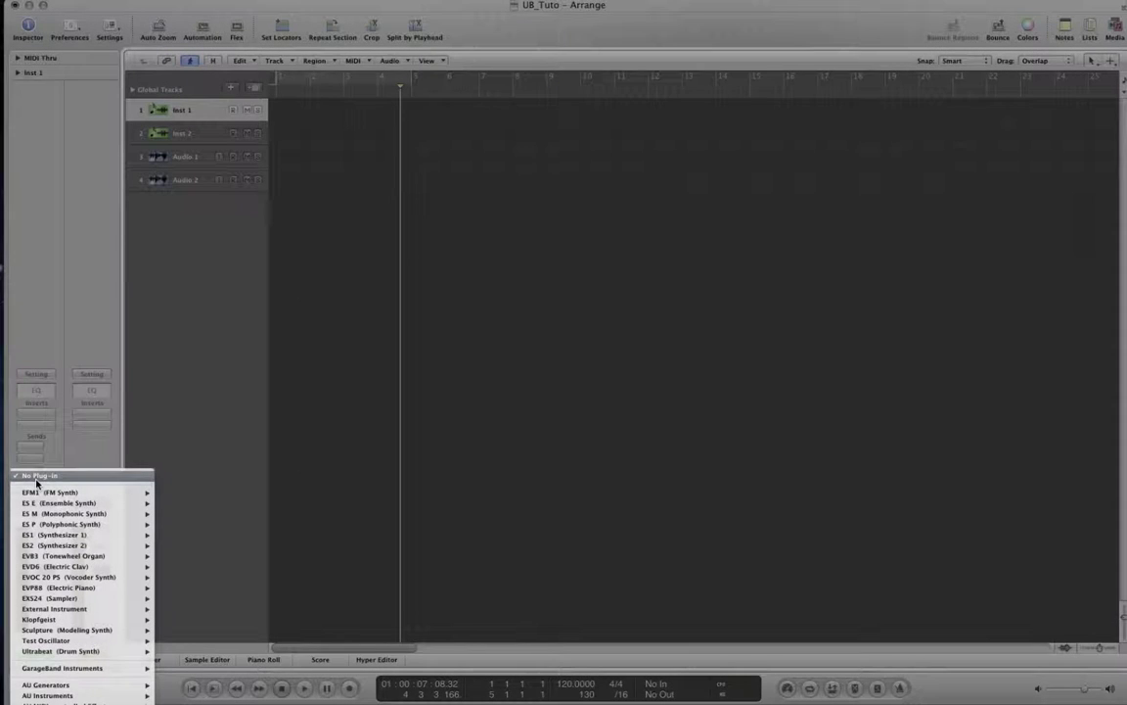
mouse_move(65, 653)
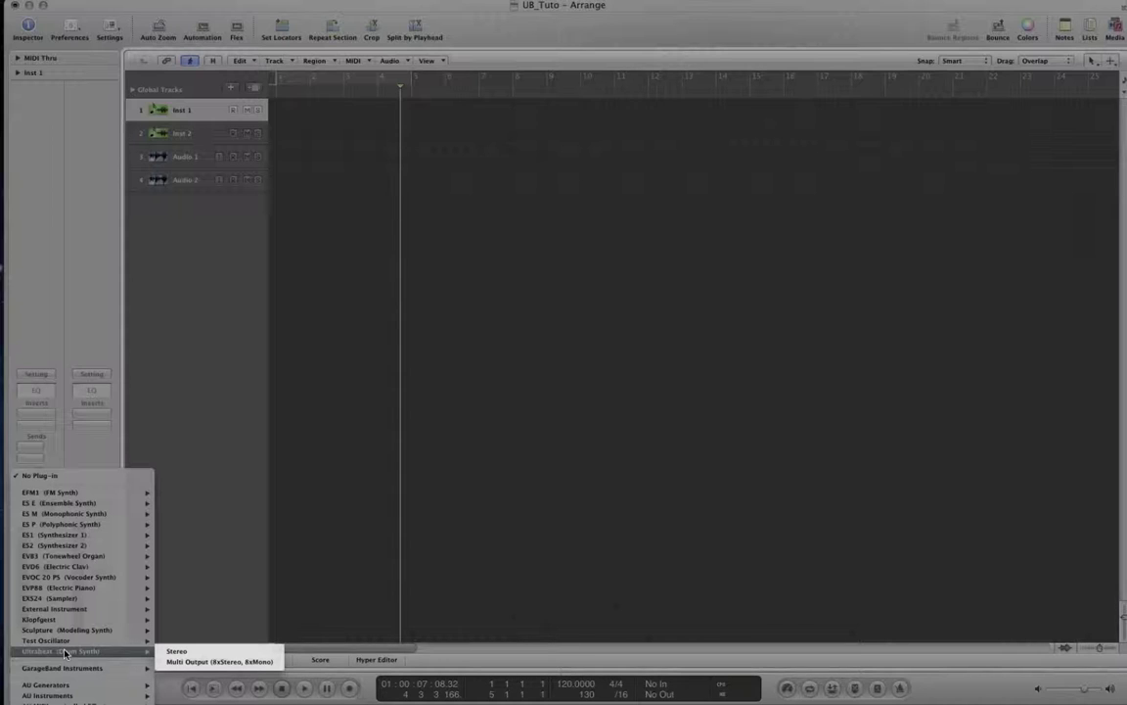
left_click(174, 651)
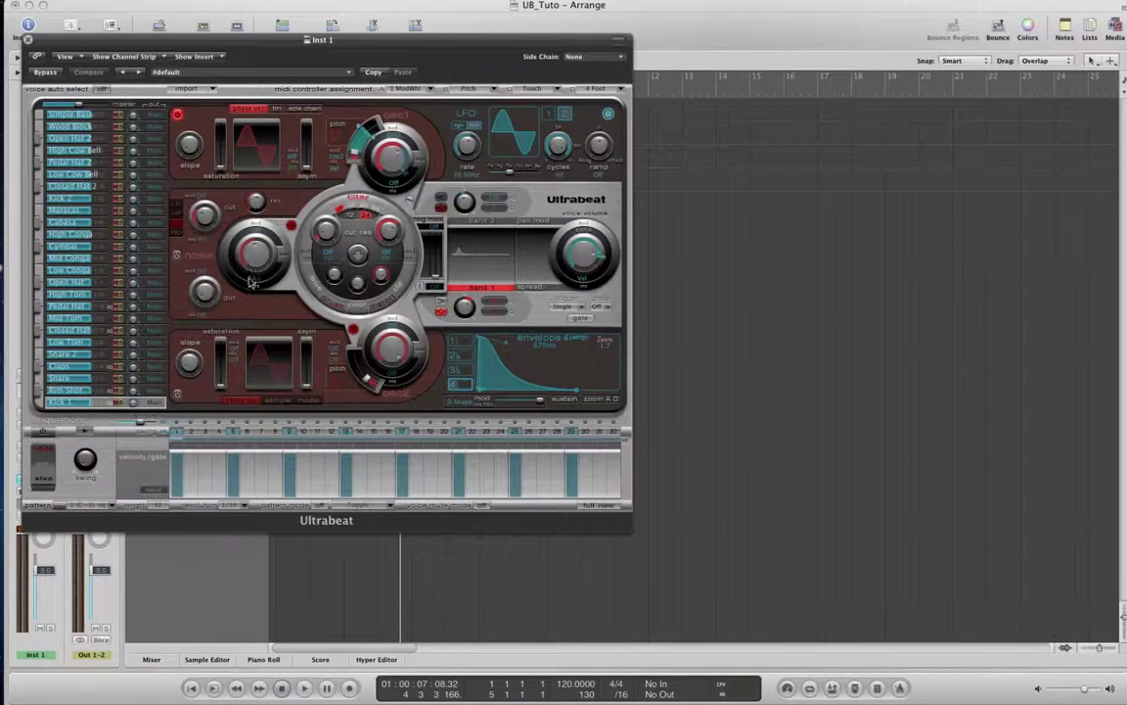
left_click_drag(303, 39, 509, 50)
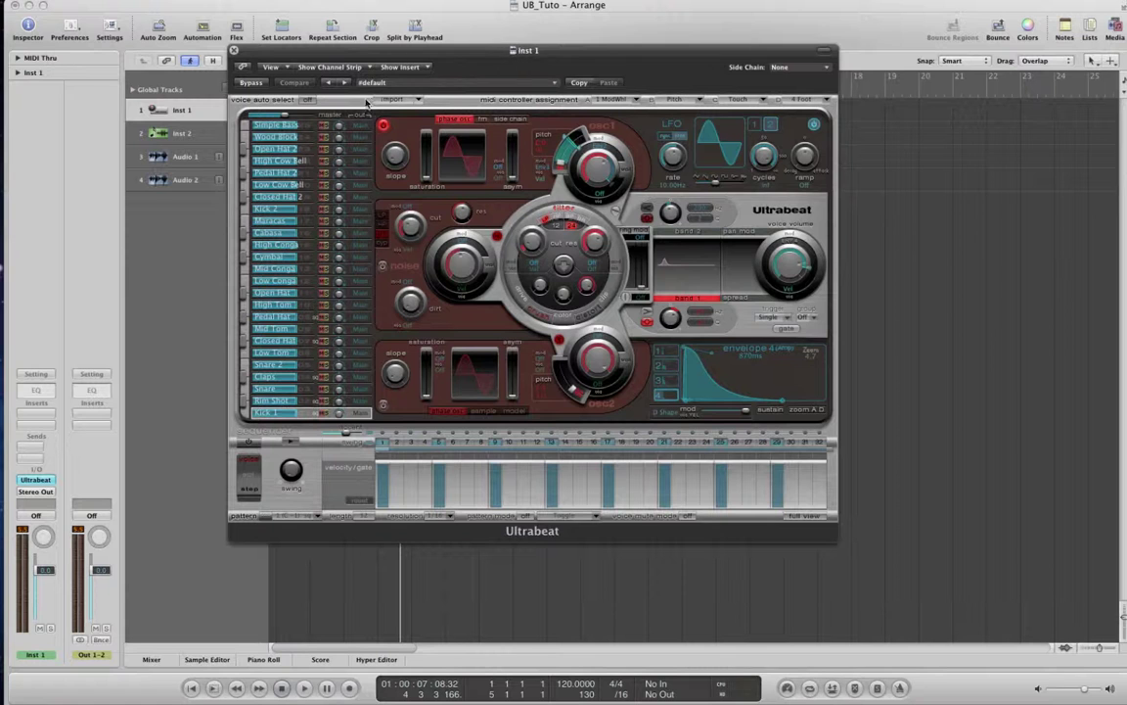
Load the Big Beat Remix Kit from the drum kit presets and reposition the plug-in window clear of the track list.
left_click(443, 86)
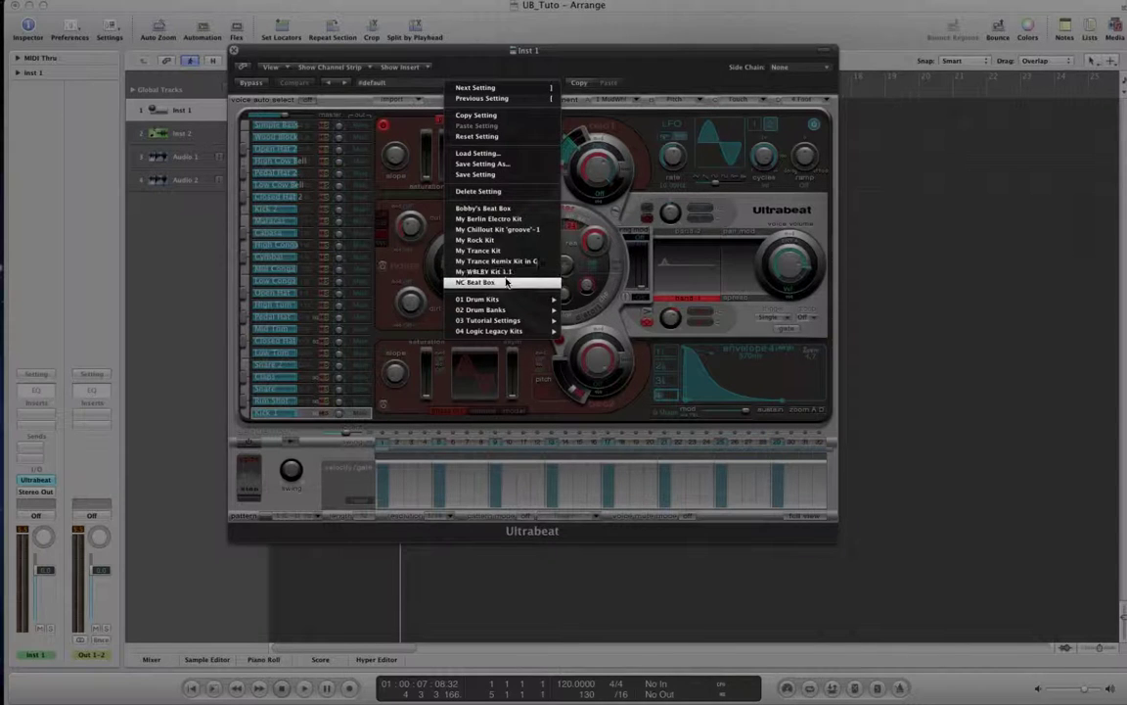
mouse_move(498, 300)
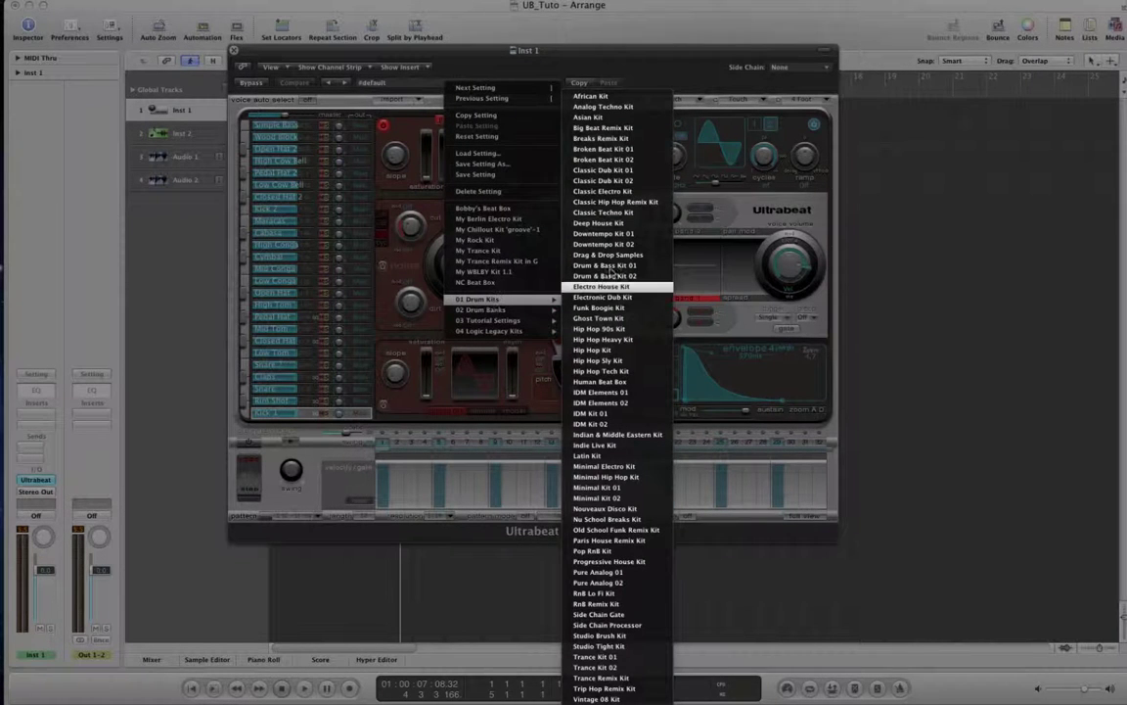
left_click(626, 130)
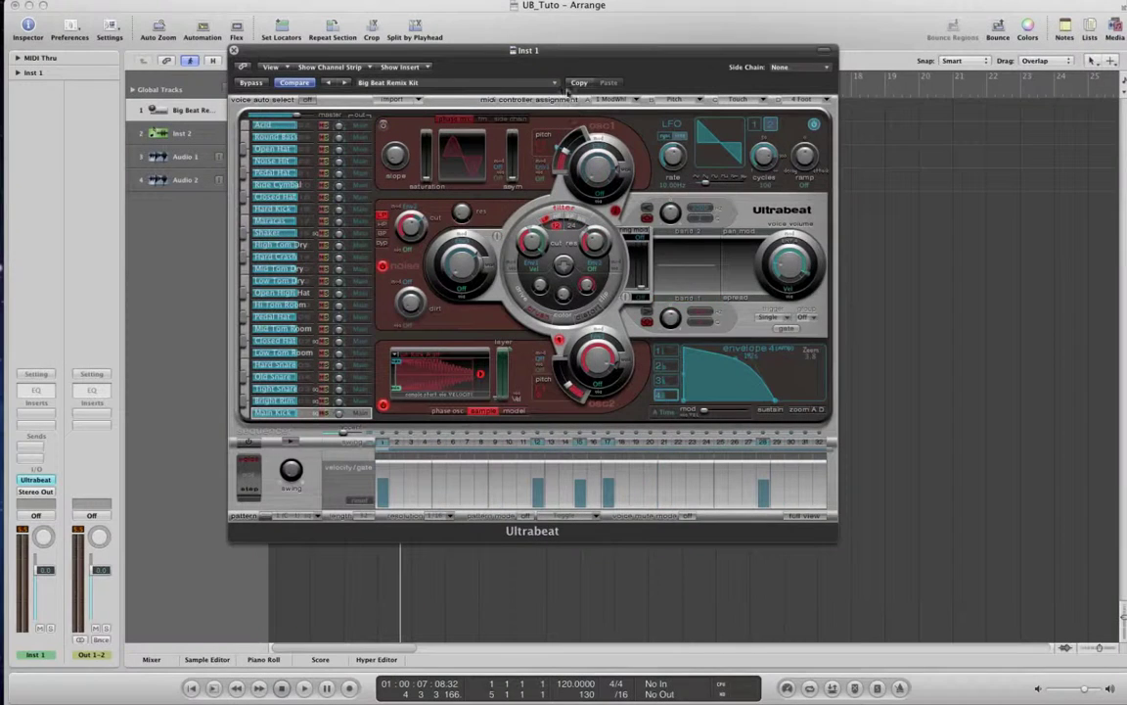
left_click_drag(573, 50, 649, 40)
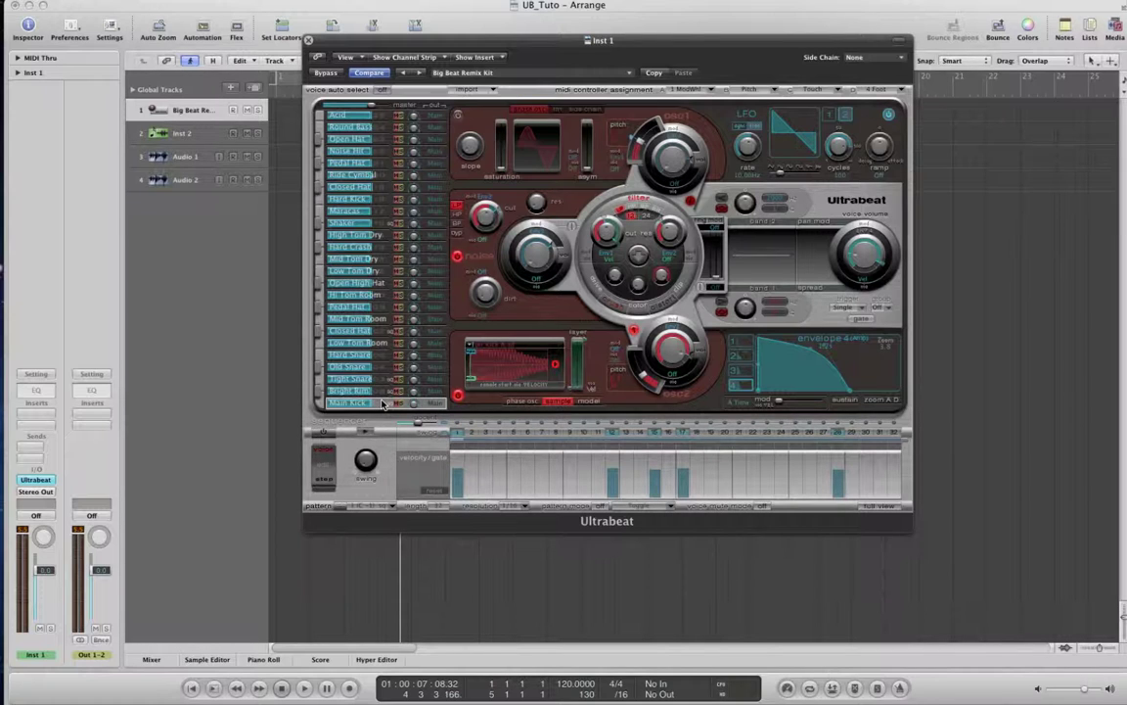
Go through the Bright Rim, Tight Snare, Old Snare and Main Kick voices to see their synth settings and step patterns.
left_click(382, 393)
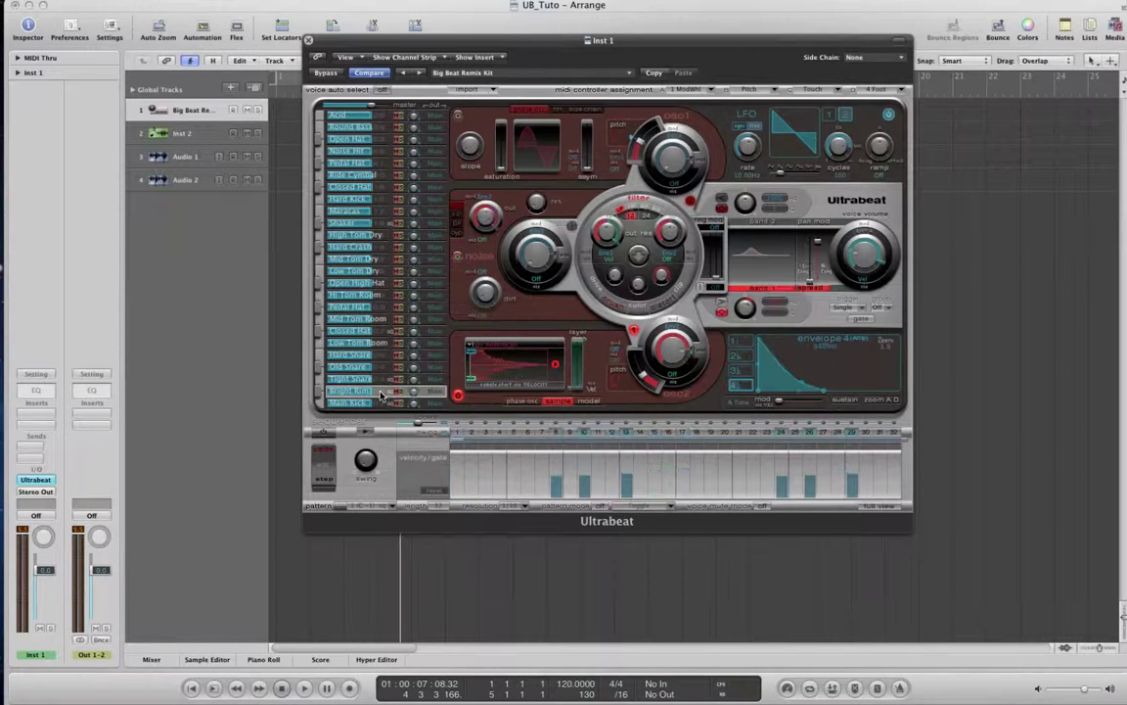
left_click(381, 378)
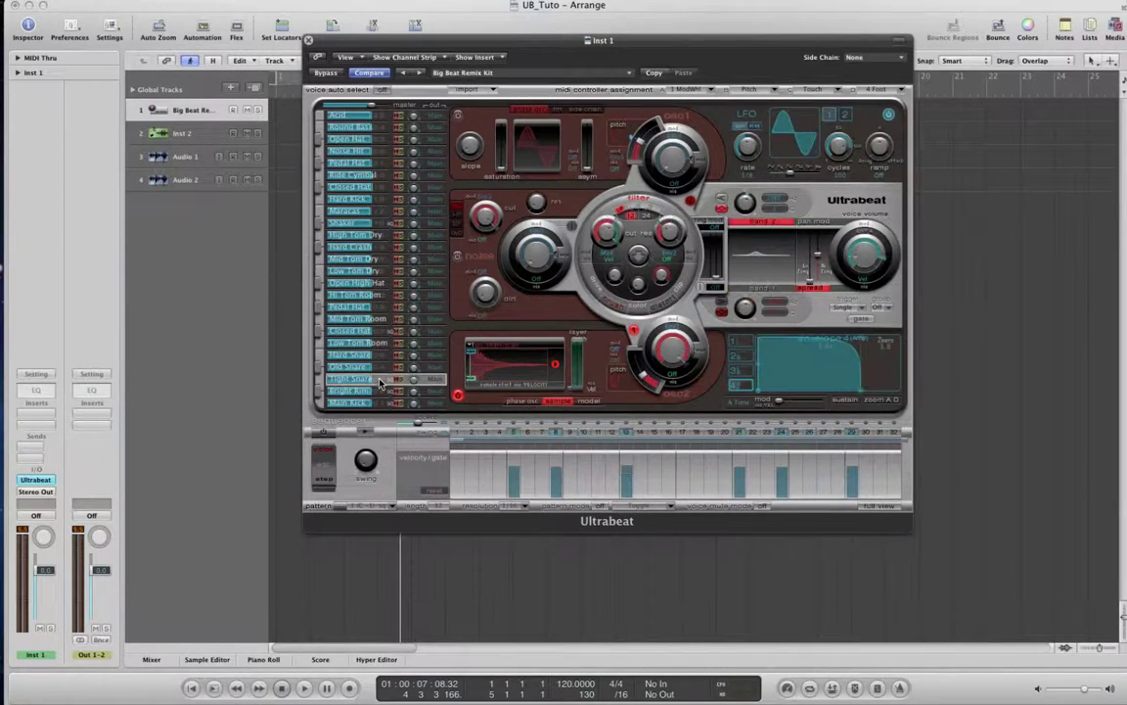
left_click(381, 367)
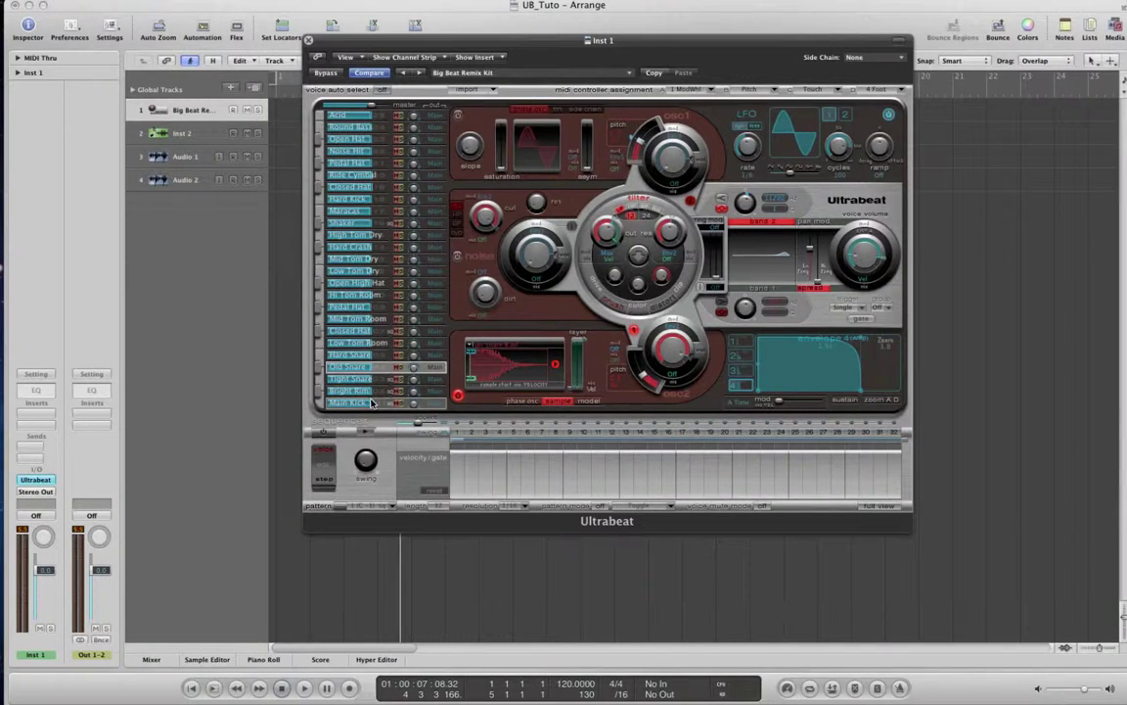
left_click(357, 402)
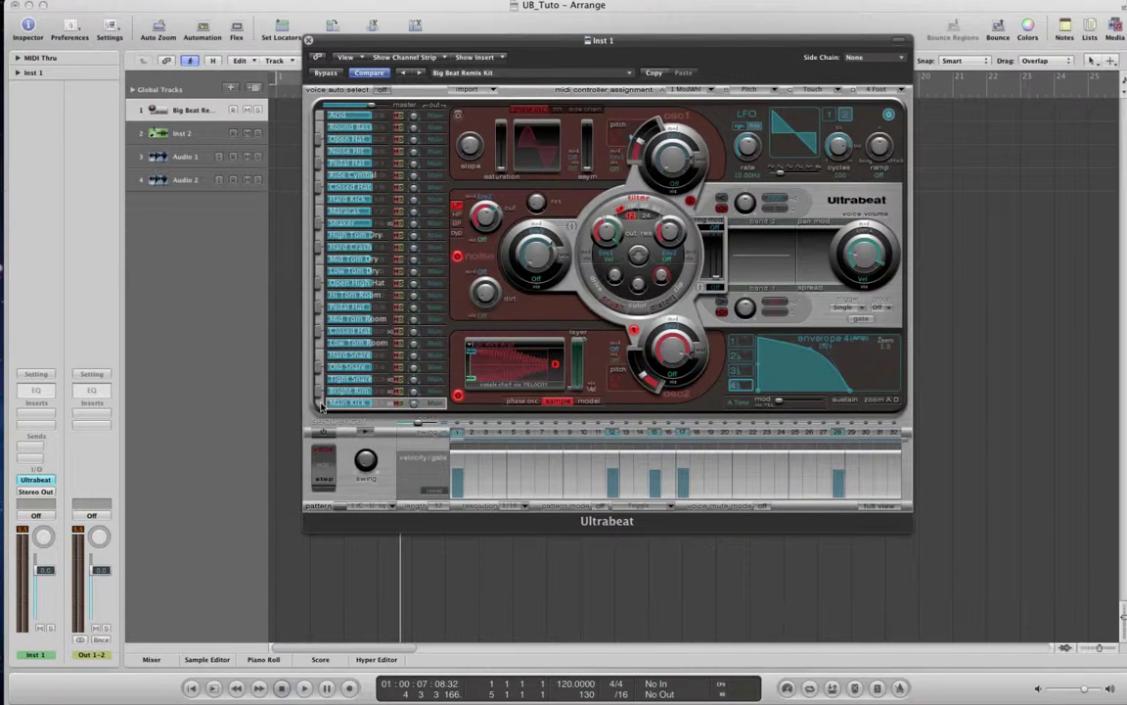
Audition sounds in the kit and view the settings of the Tight Snare and Acid voices.
left_click(320, 116)
left_click(386, 217)
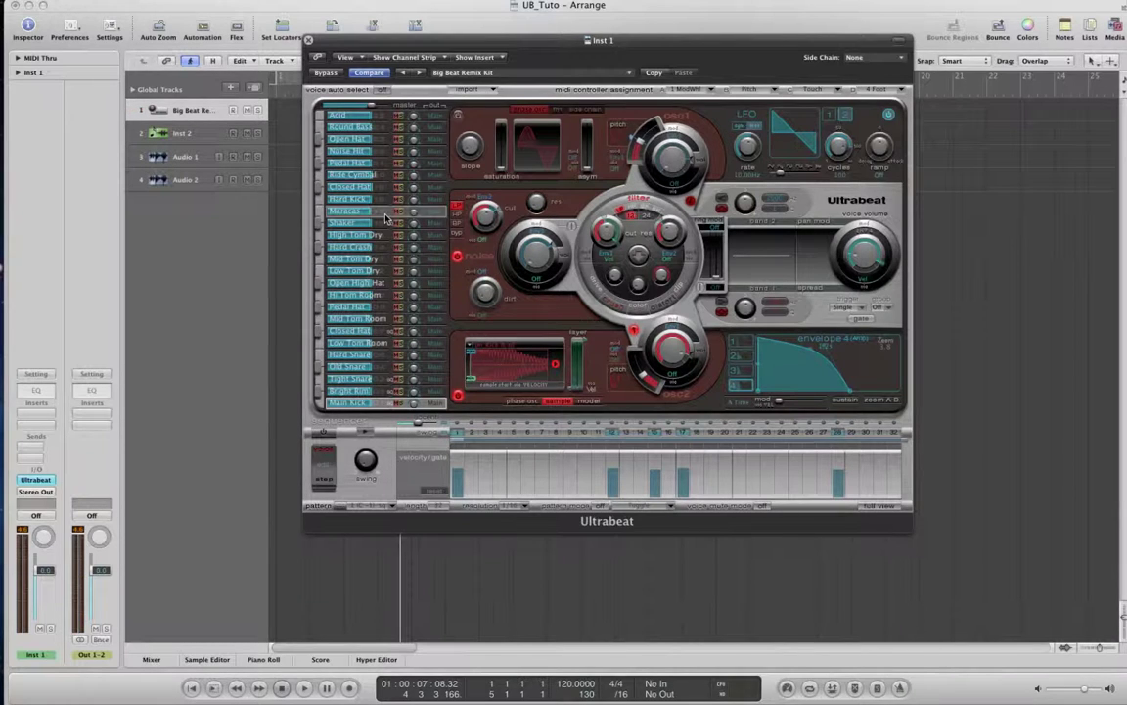
left_click(360, 200)
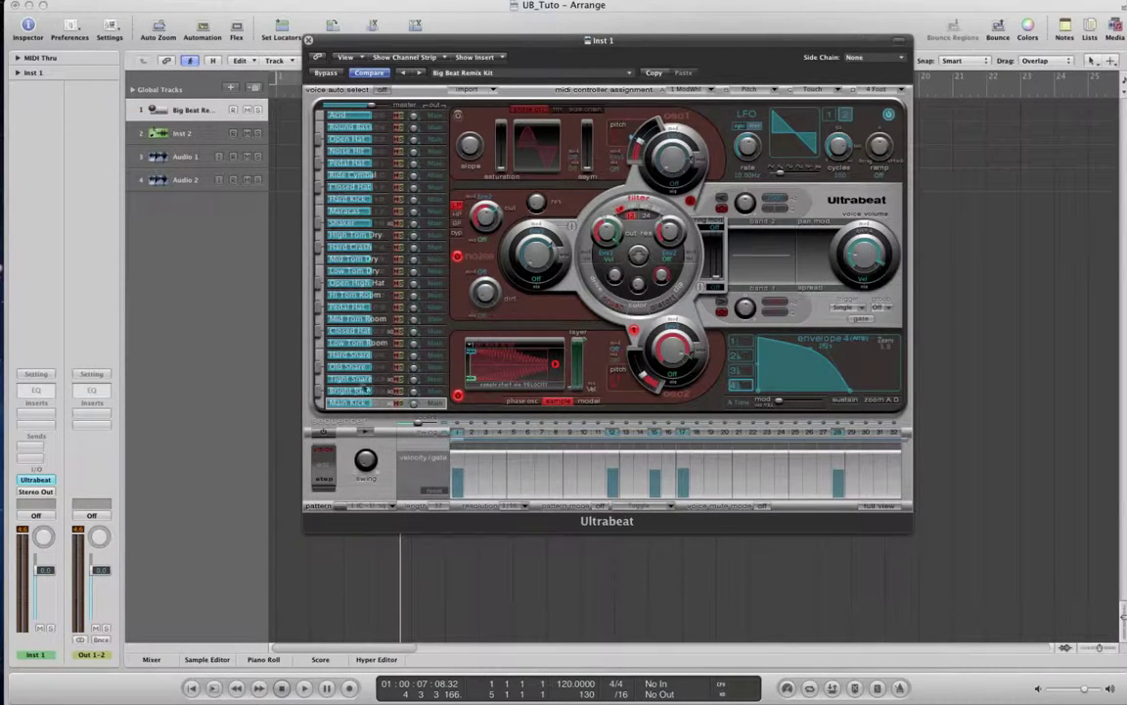
left_click(367, 391)
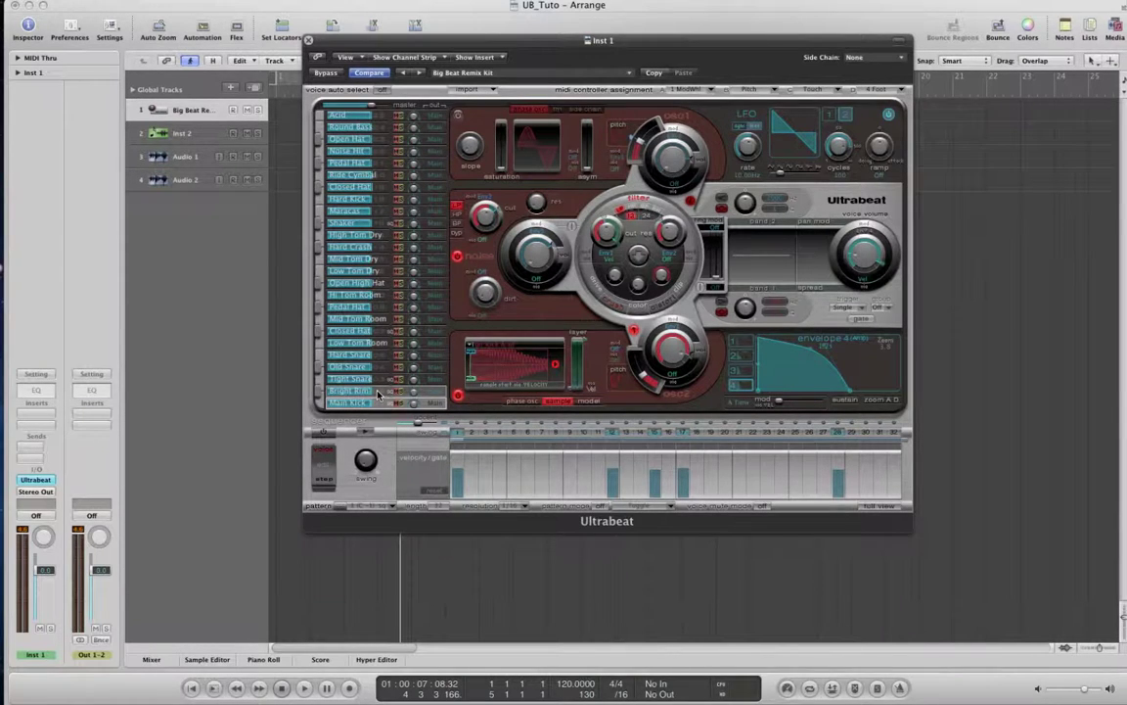
left_click(380, 379)
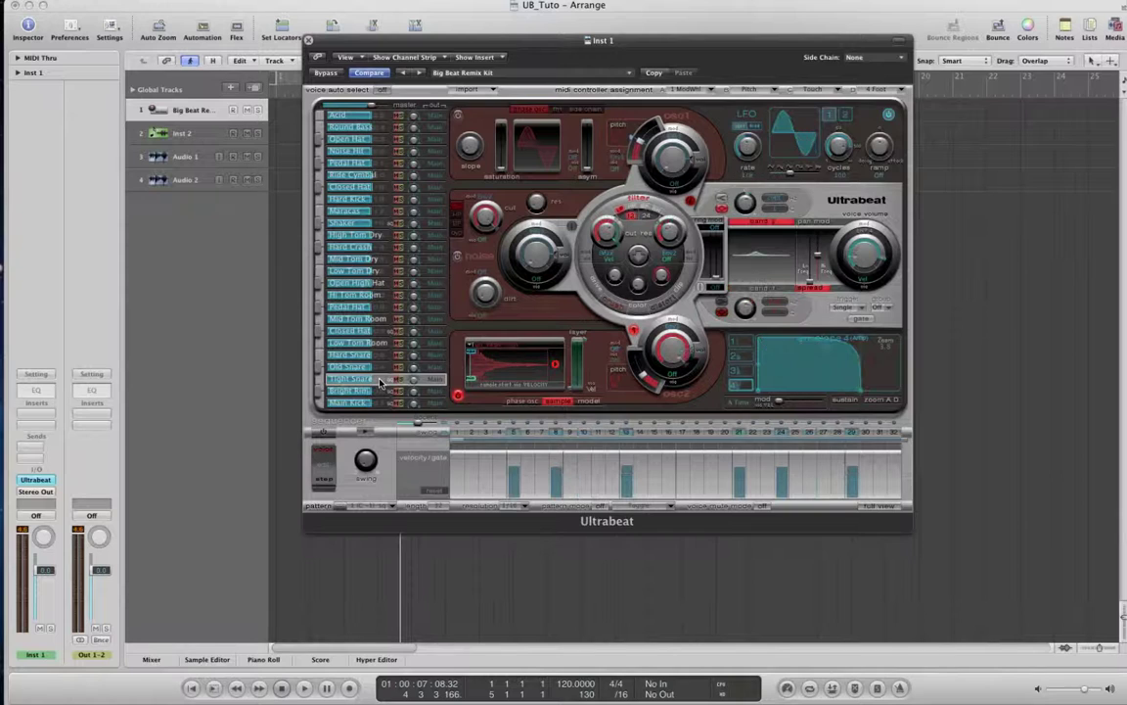
left_click(381, 118)
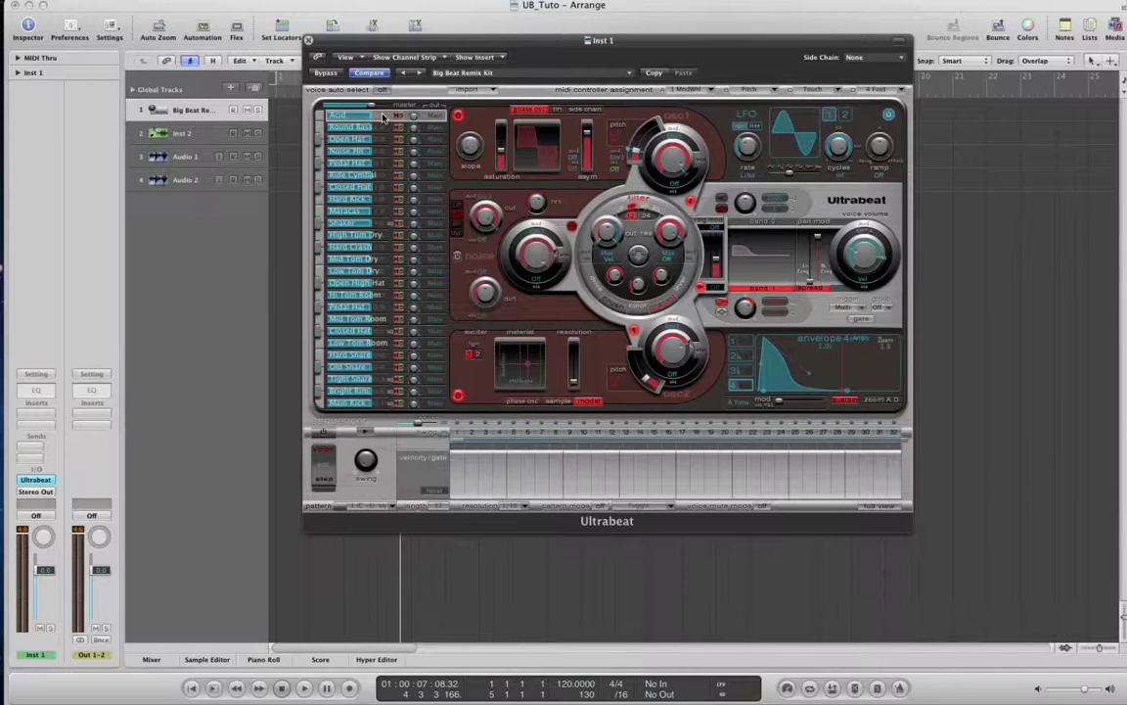
Turn on Ultrabeat's step sequencer and try out the master volume and the Acid voice's pan and output controls.
left_click(328, 434)
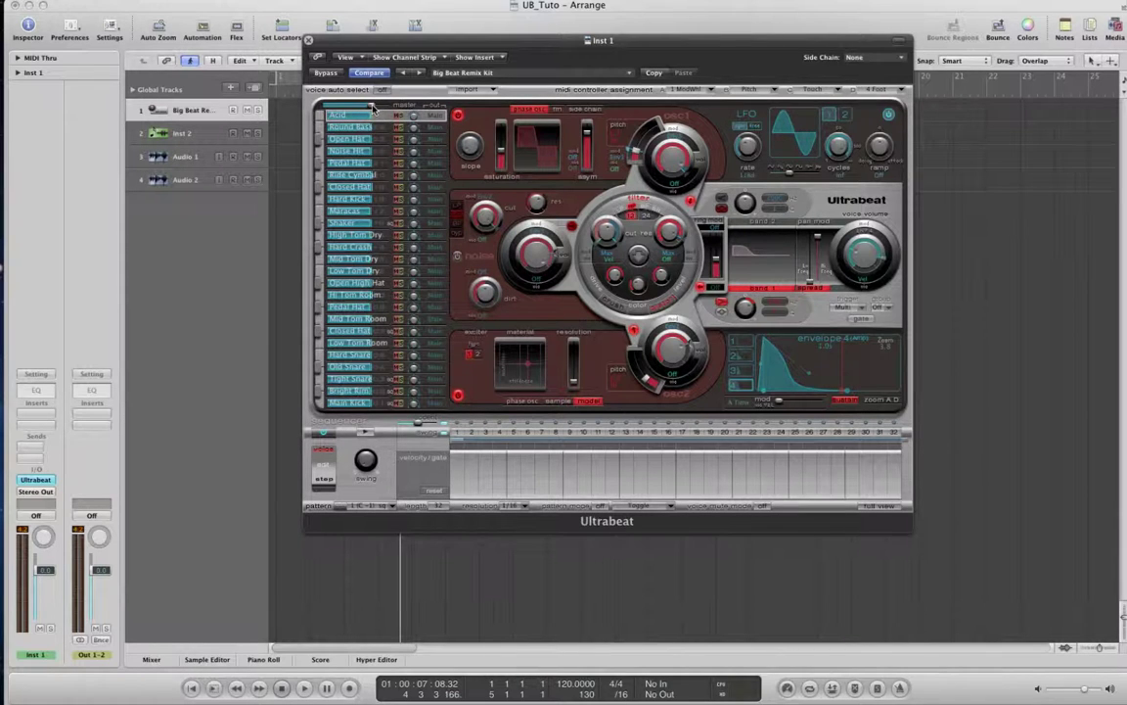
mouse_move(373, 110)
left_click_drag(372, 110, 365, 108)
left_click(413, 120)
left_click_drag(413, 119, 419, 191)
left_click(436, 118)
View the settings of the Shaker and Pedal Hat voices, ending on the Tight Snare.
left_click(377, 224)
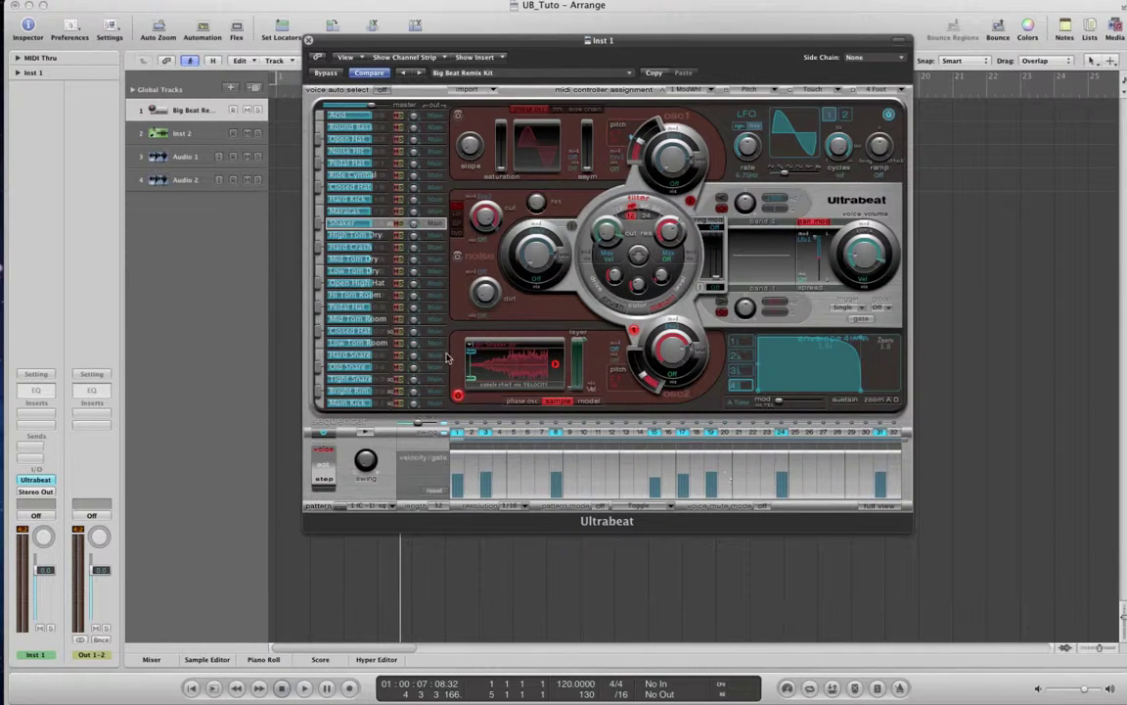
left_click(382, 310)
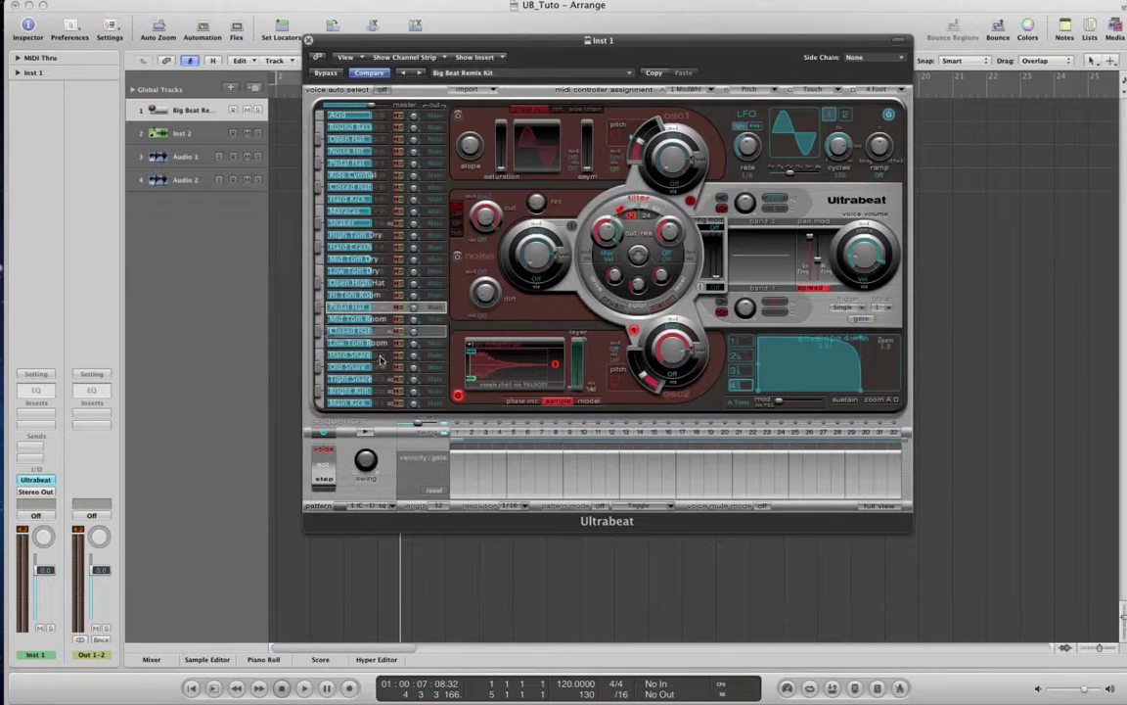
left_click(361, 382)
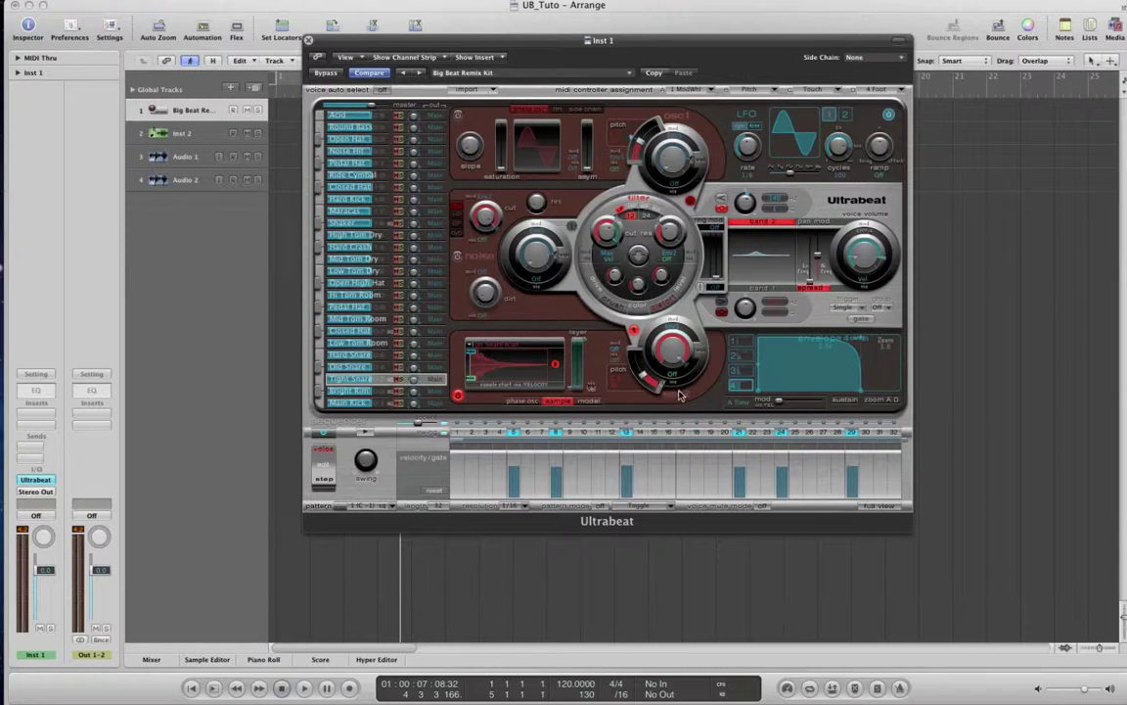
Try the Tight Snare's noise generator and oscillator 1 with its slope control, switching both back off.
left_click(458, 256)
left_click(458, 256)
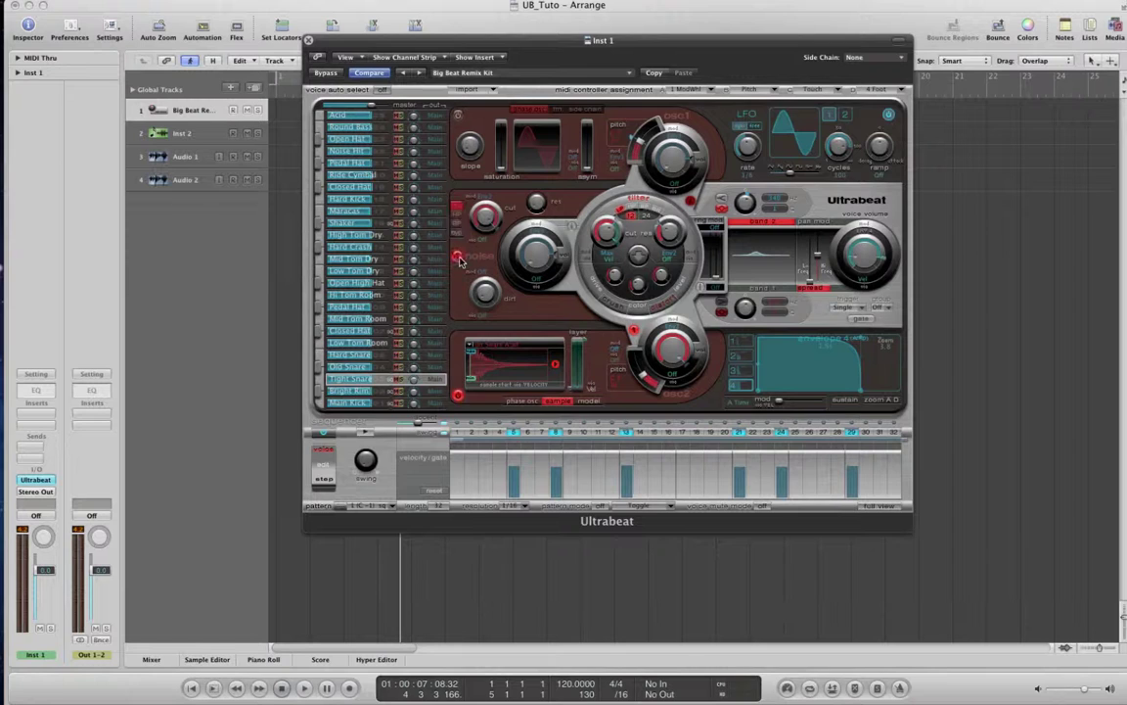
left_click(458, 257)
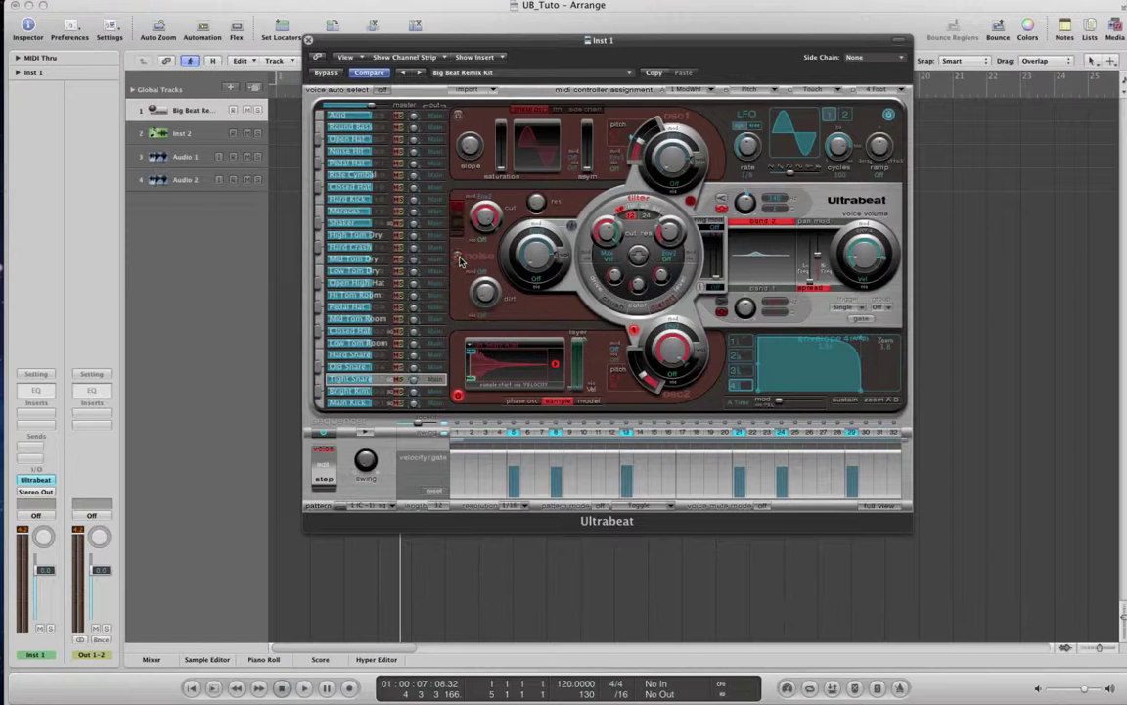
left_click(457, 117)
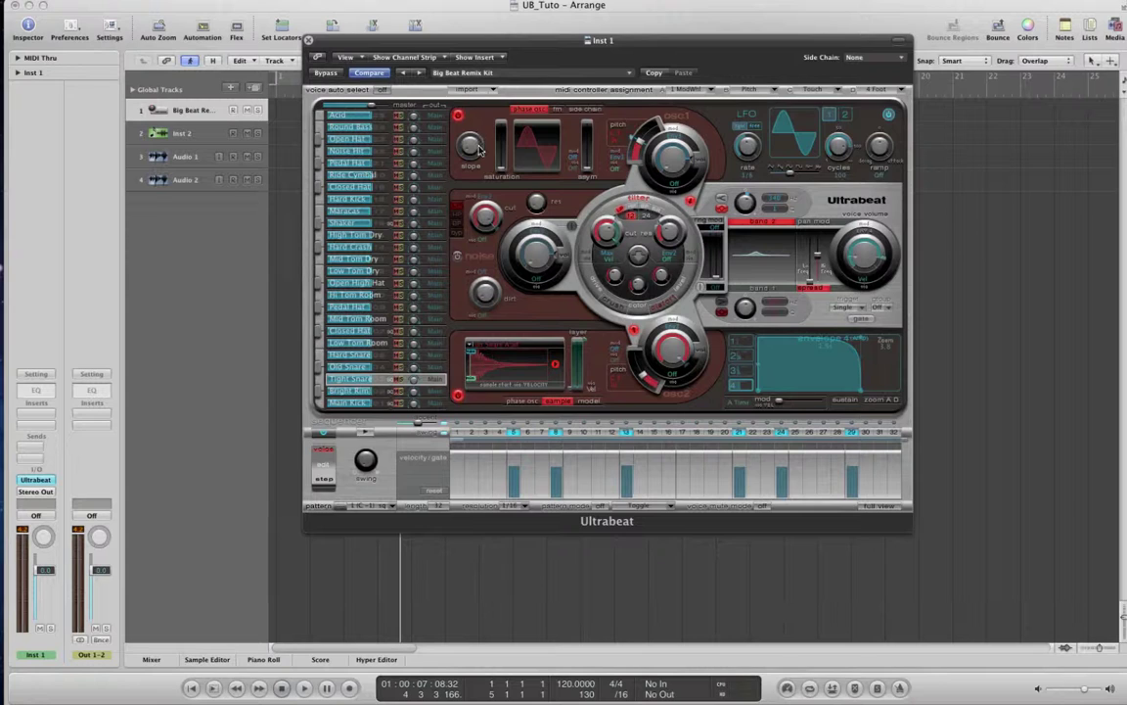
mouse_move(474, 147)
left_mouse_down()
mouse_move(481, 86)
mouse_move(481, 169)
left_mouse_up()
left_click(458, 117)
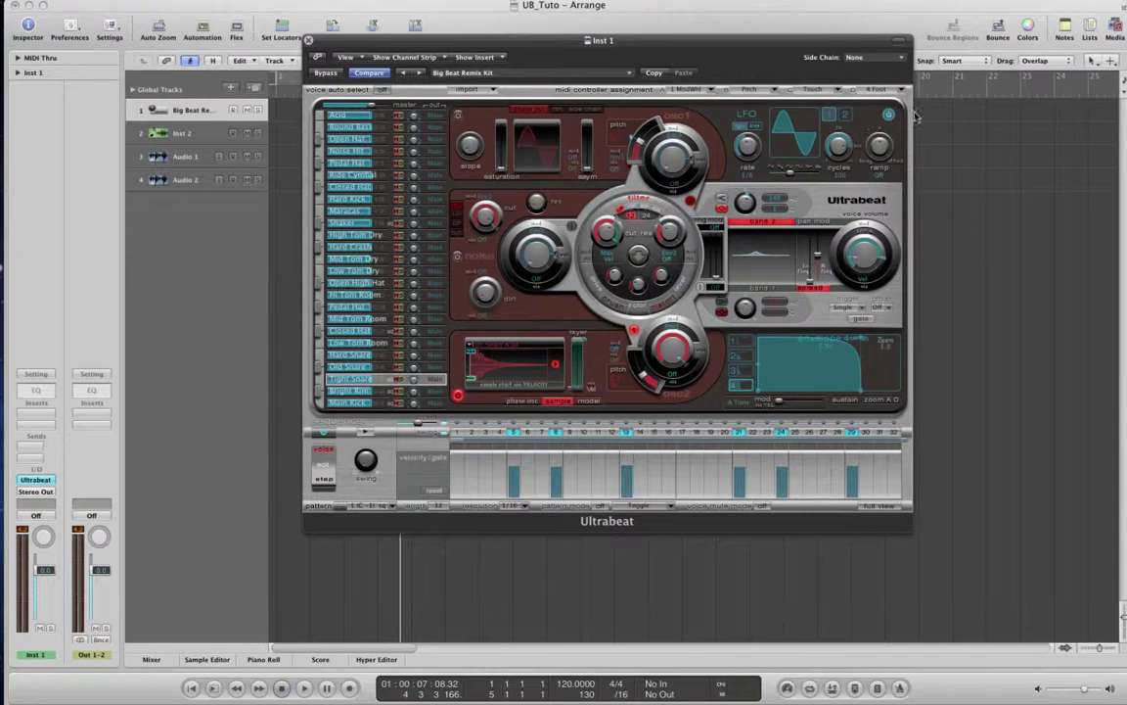
Switch the LFO off and back on, and compare the envelopes of the Main Kick and Tight Snare voices.
left_click(889, 115)
left_click(888, 116)
mouse_move(760, 389)
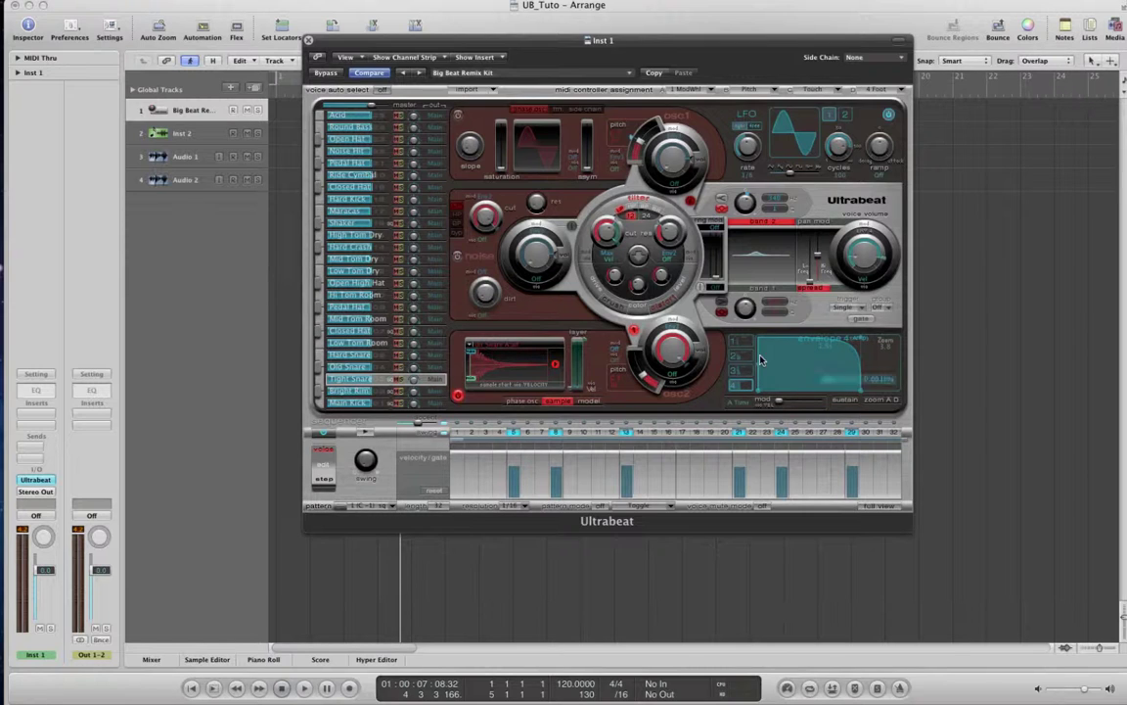
left_click(379, 404)
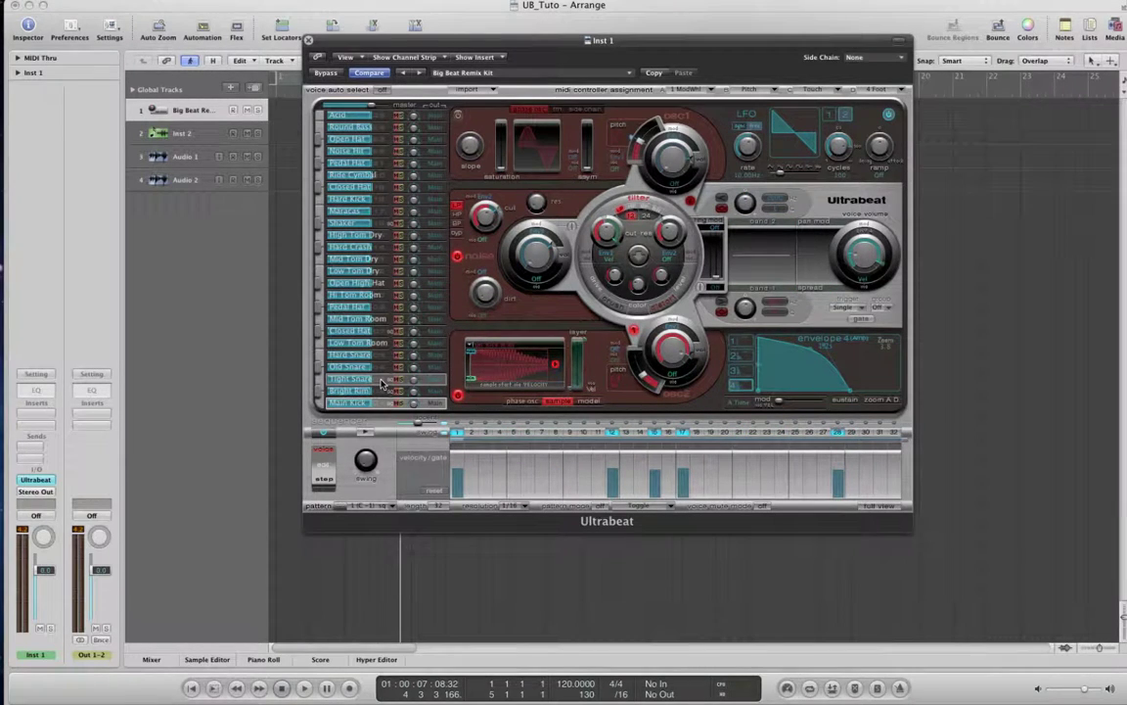
left_click(382, 385)
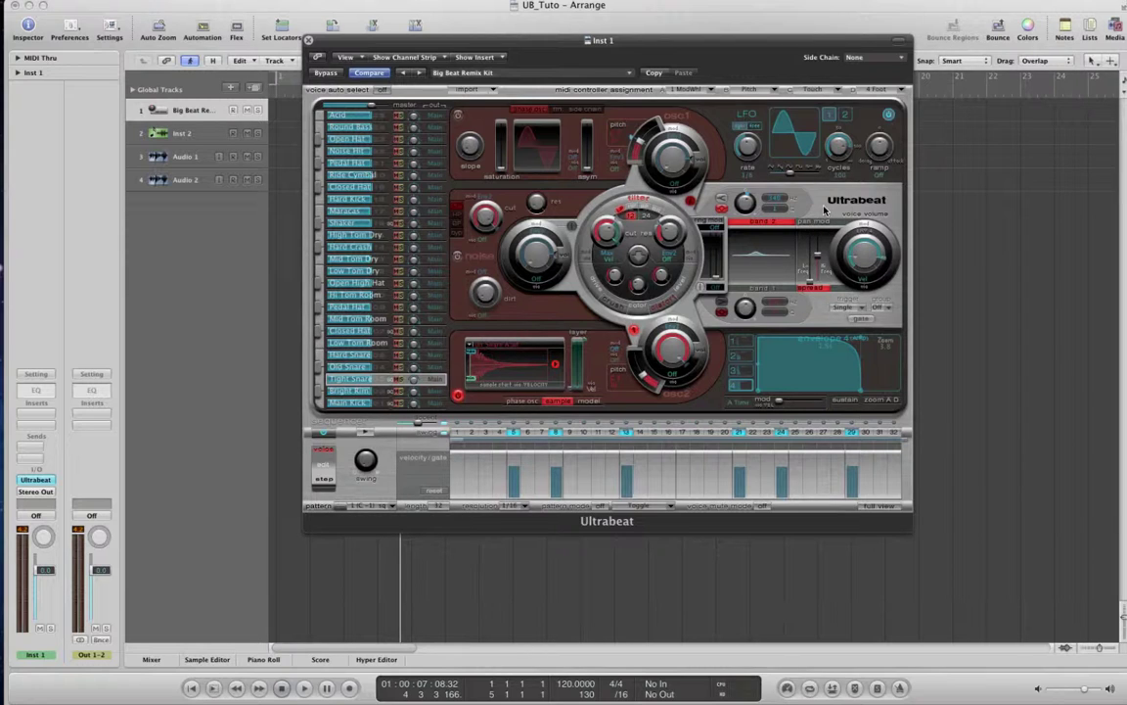
Try enabling EQ band 1 on the Tight Snare and switch it back off.
left_click(759, 289)
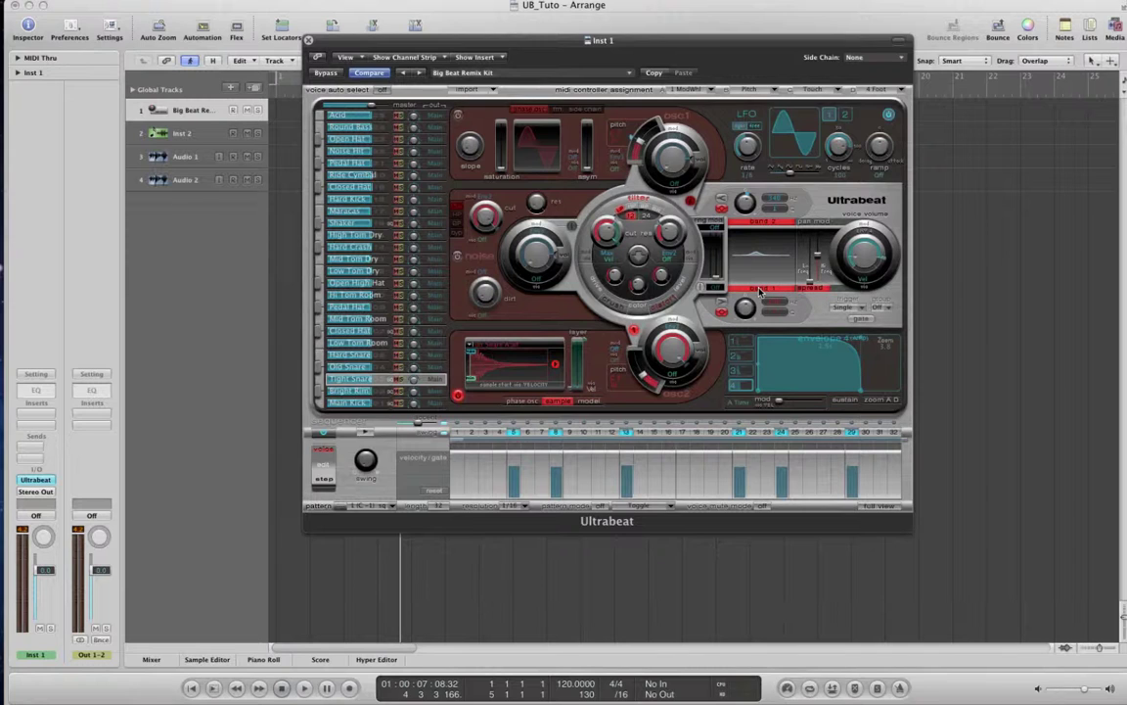
left_click(760, 290)
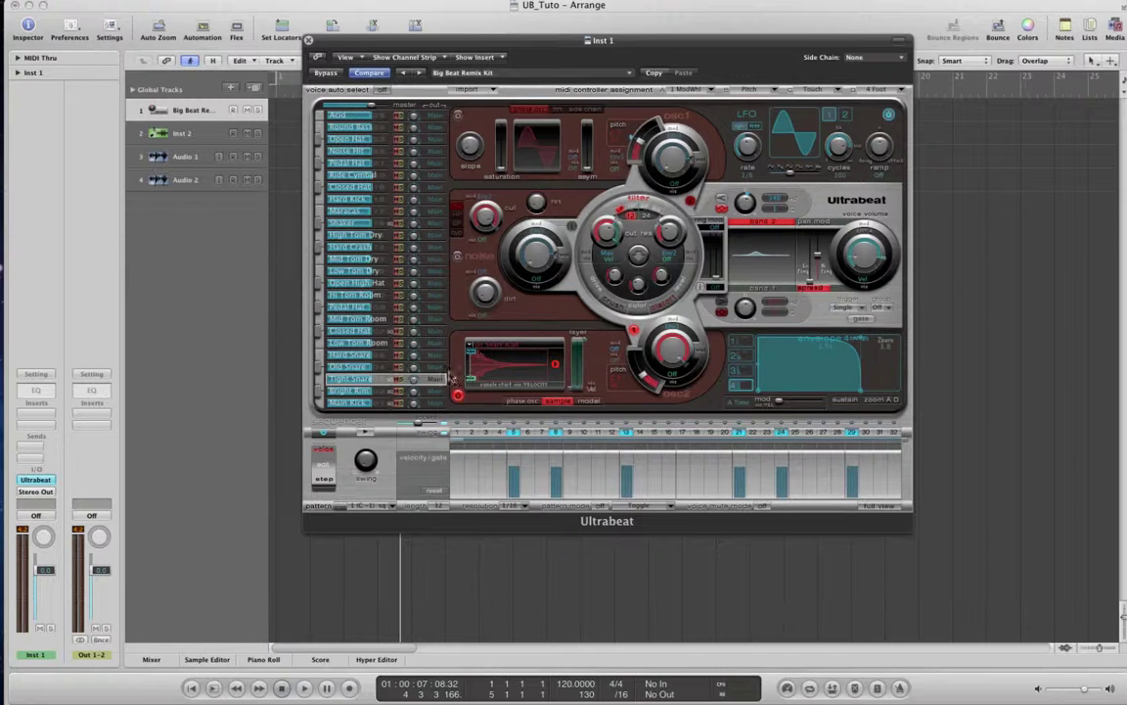
left_click(759, 288)
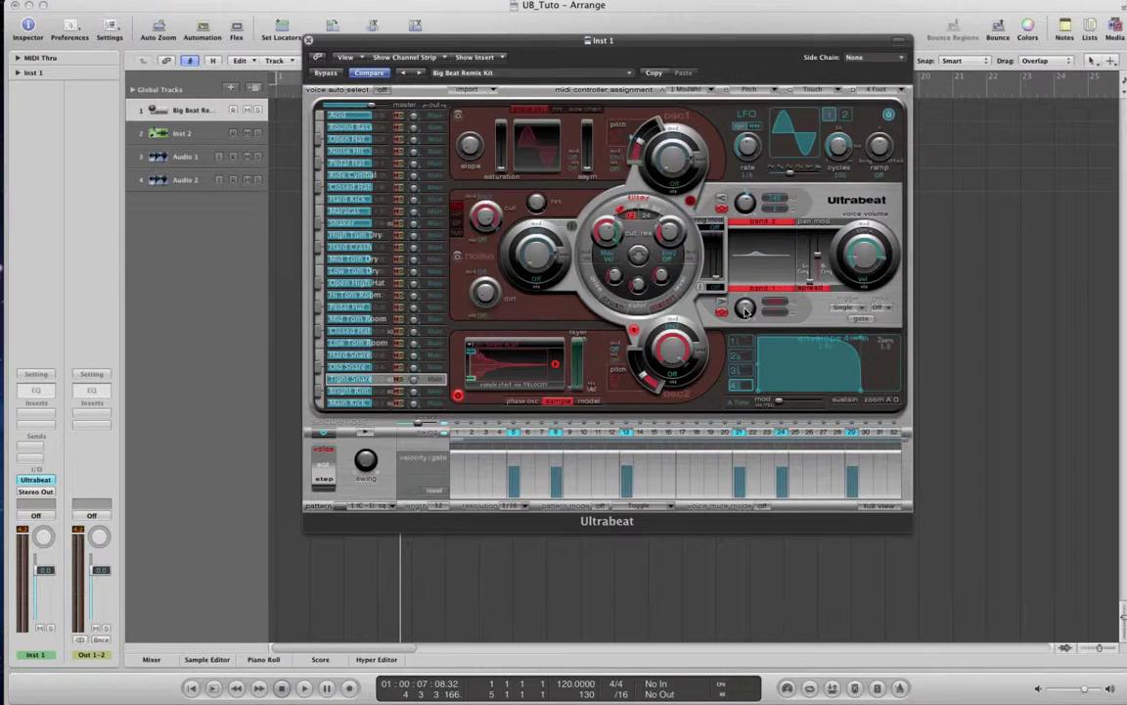
mouse_move(747, 307)
left_click(765, 287)
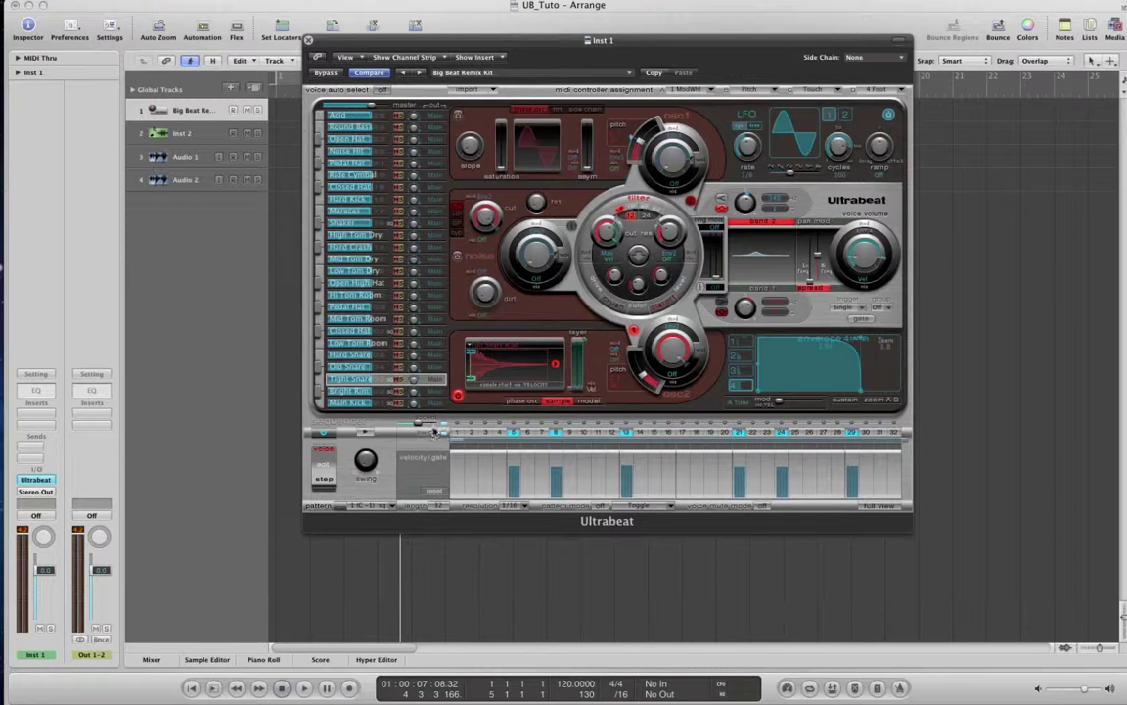
Select the Main Kick voice and check its pattern length and resolution options, keeping the resolution at 1/16.
left_click(374, 405)
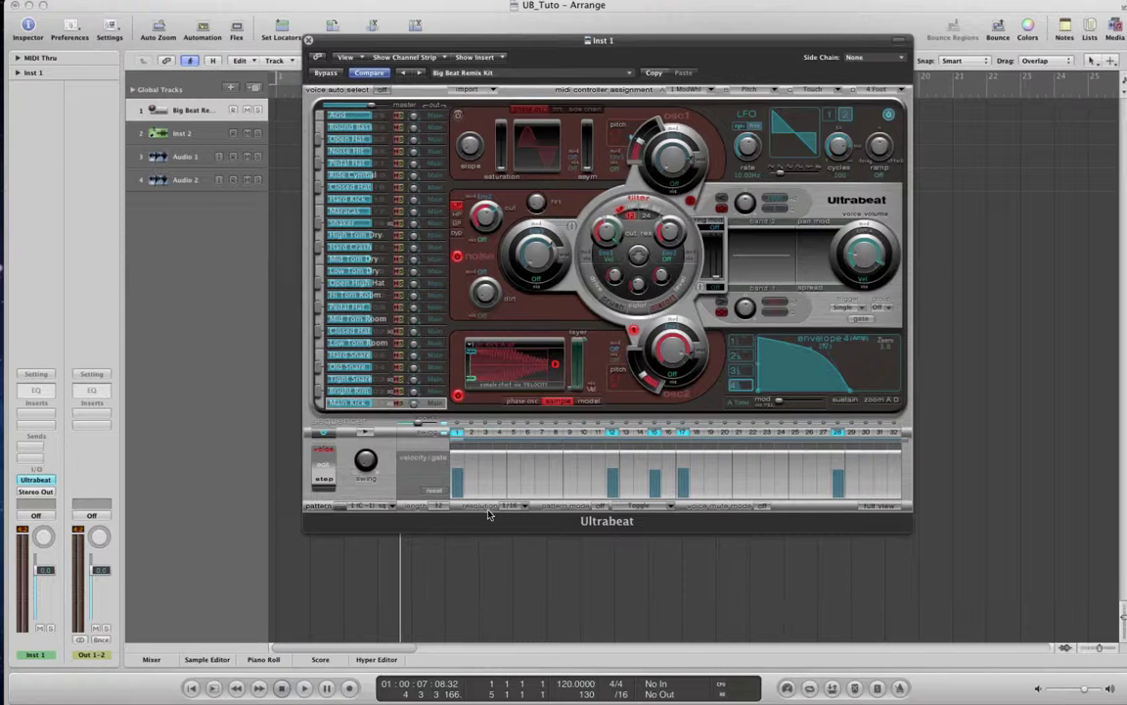
left_click(442, 507)
left_click(523, 506)
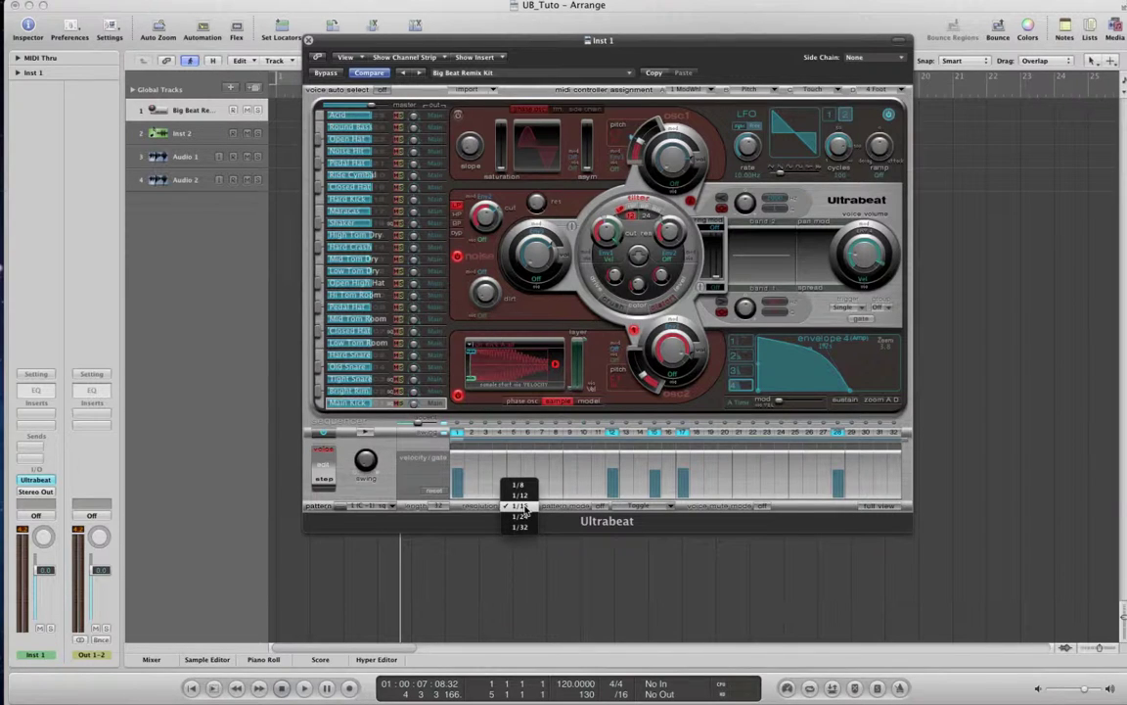
left_click(522, 505)
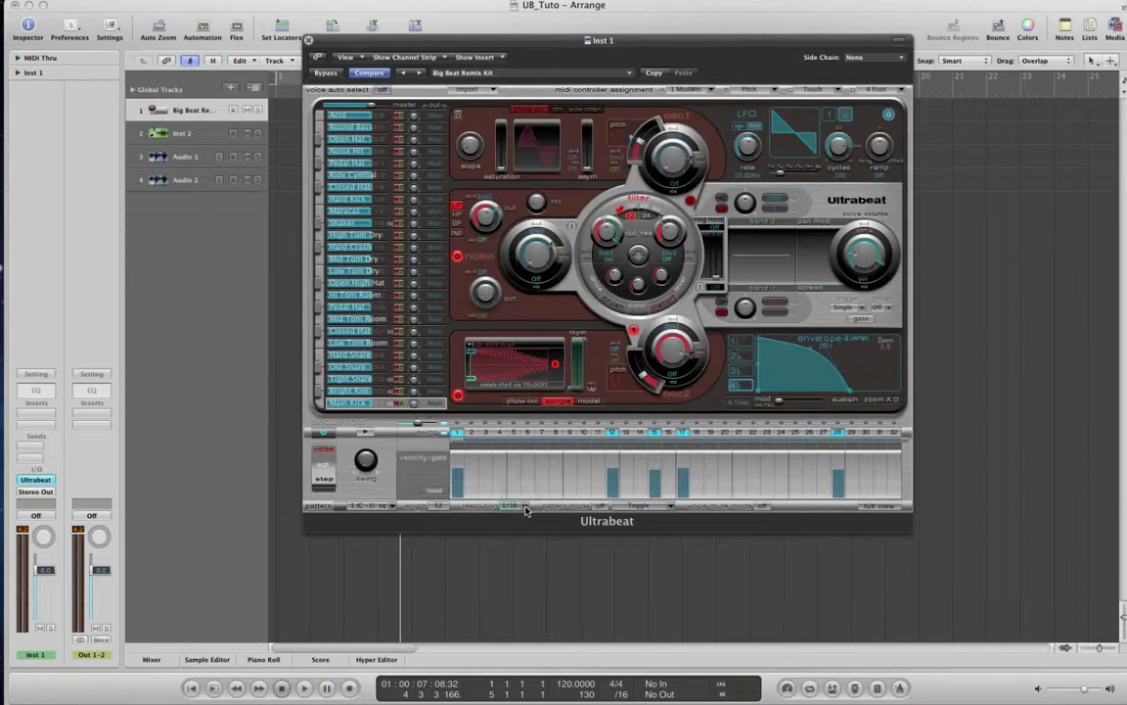
Try shortening the Main Kick's pattern length to 16 steps and restore it to 32.
double_click(441, 507)
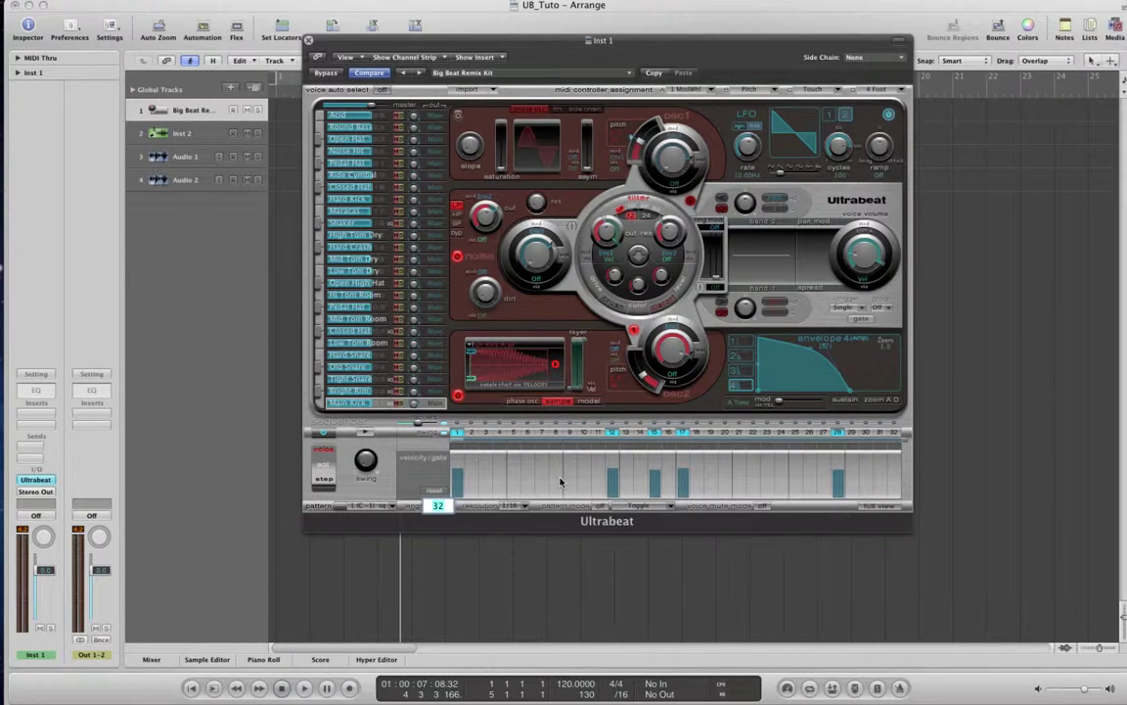
type("16")
key("Return")
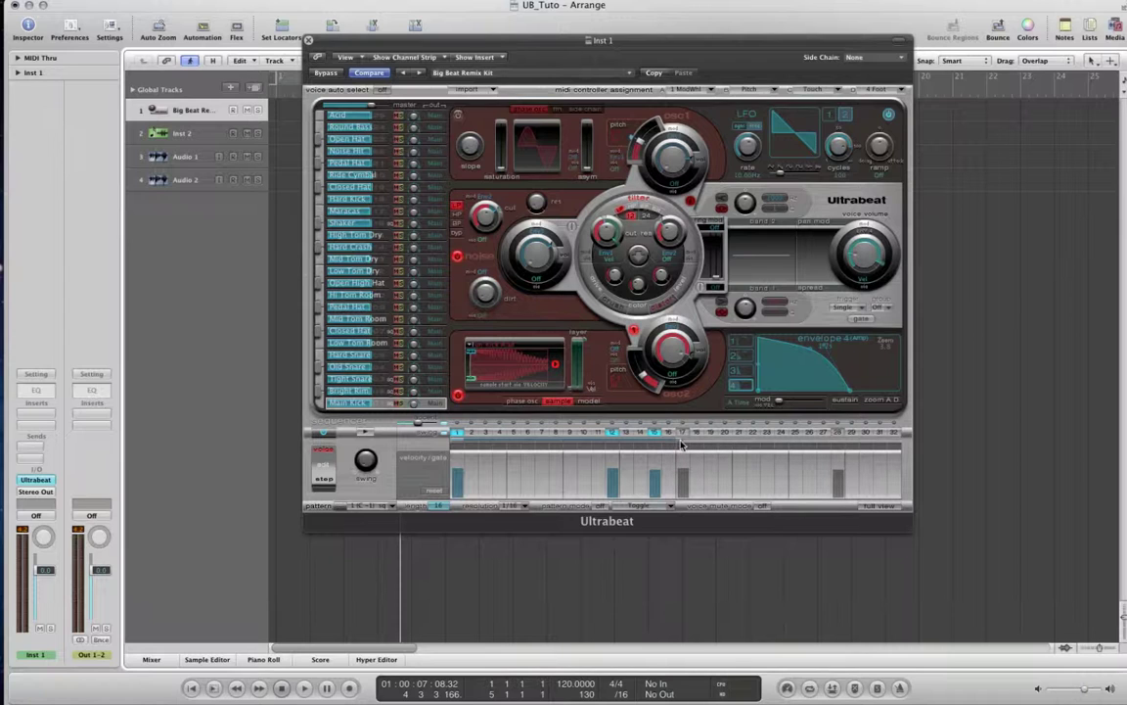
left_click_drag(682, 446, 825, 475)
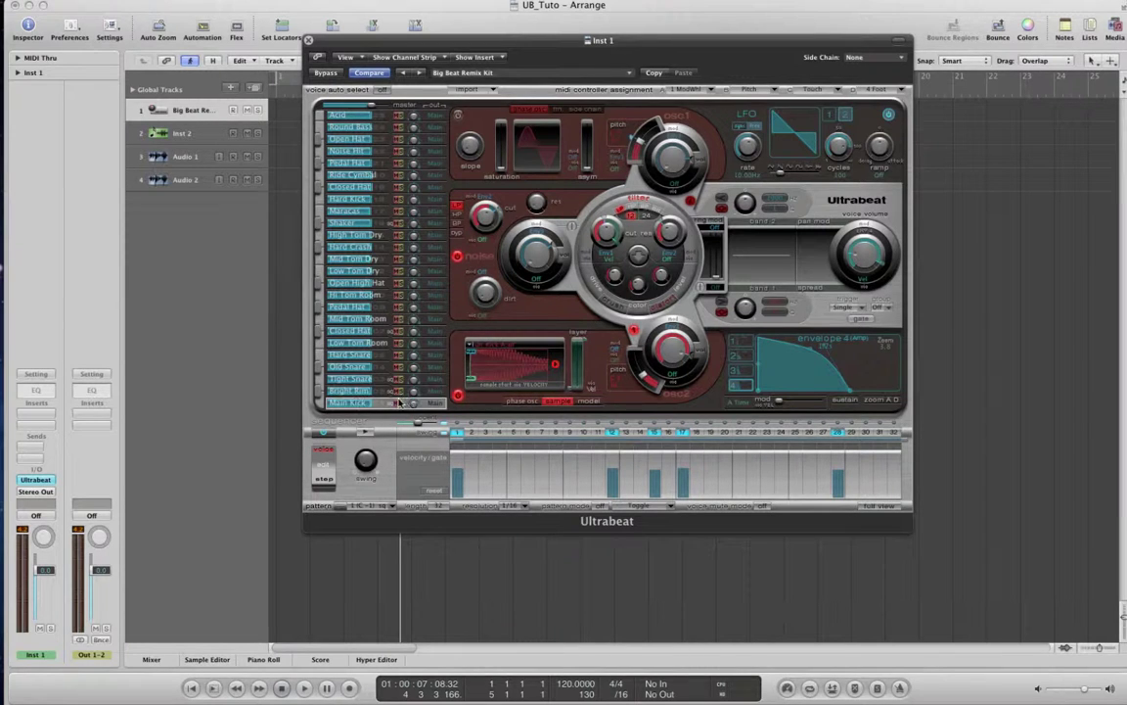
Compare the step sequences of the Bright Rim and Tight Snare voices.
left_click(375, 391)
left_click(382, 392)
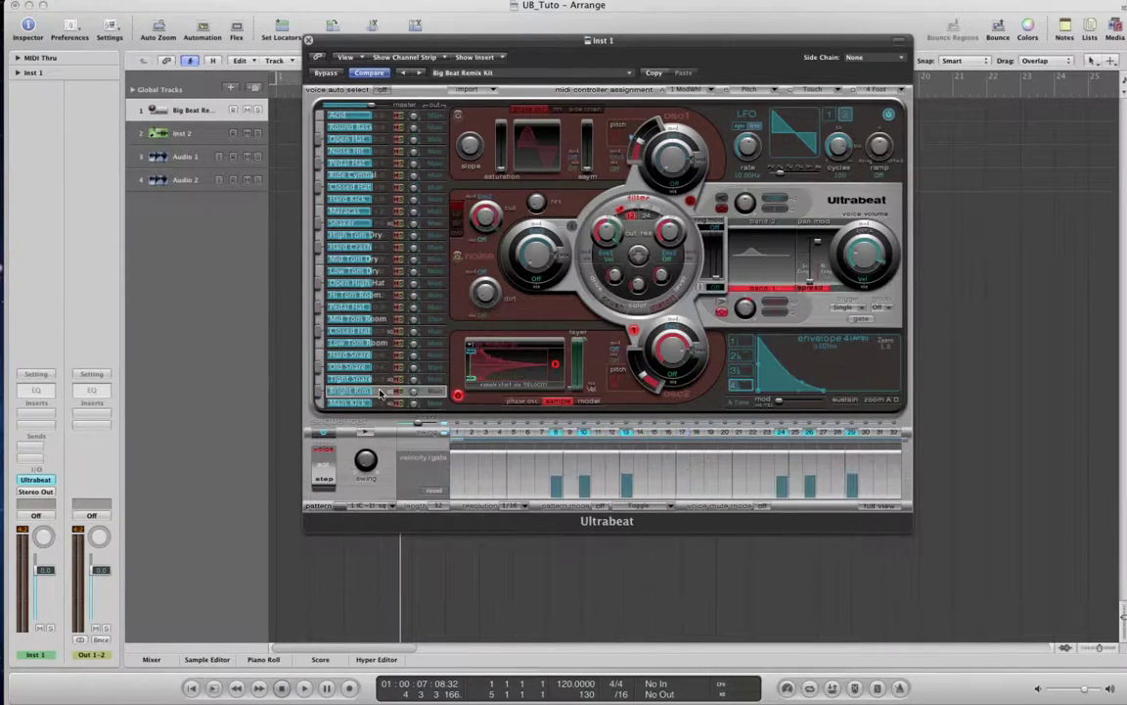
left_click(378, 382)
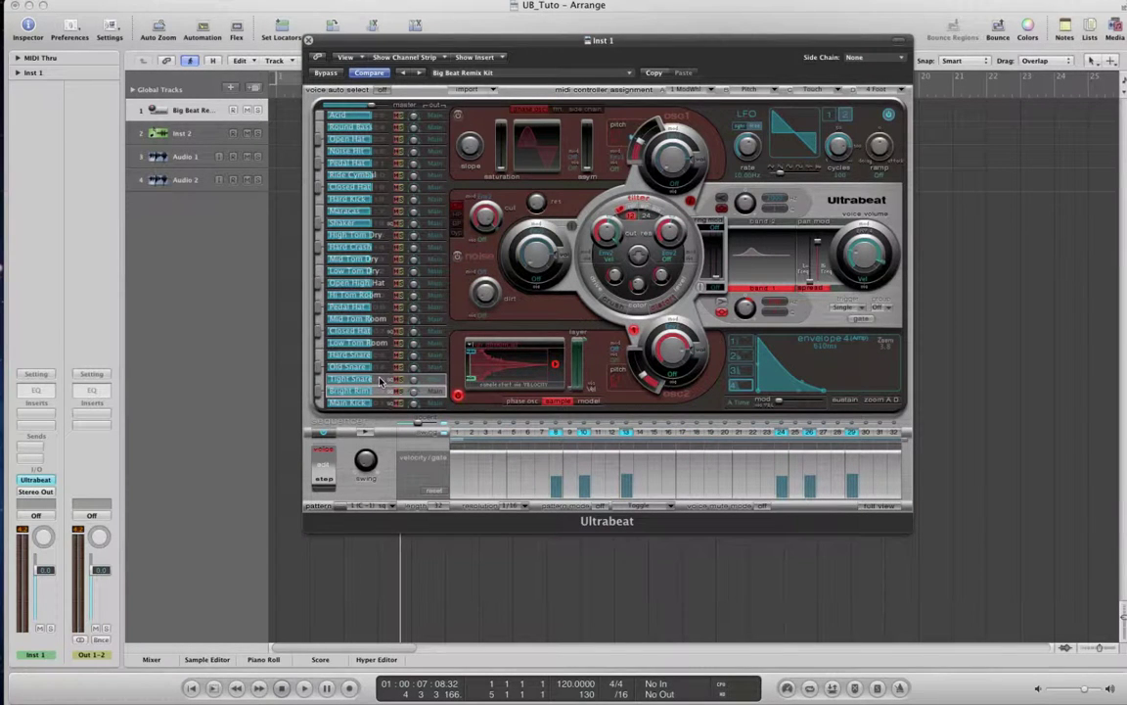
left_click(381, 381)
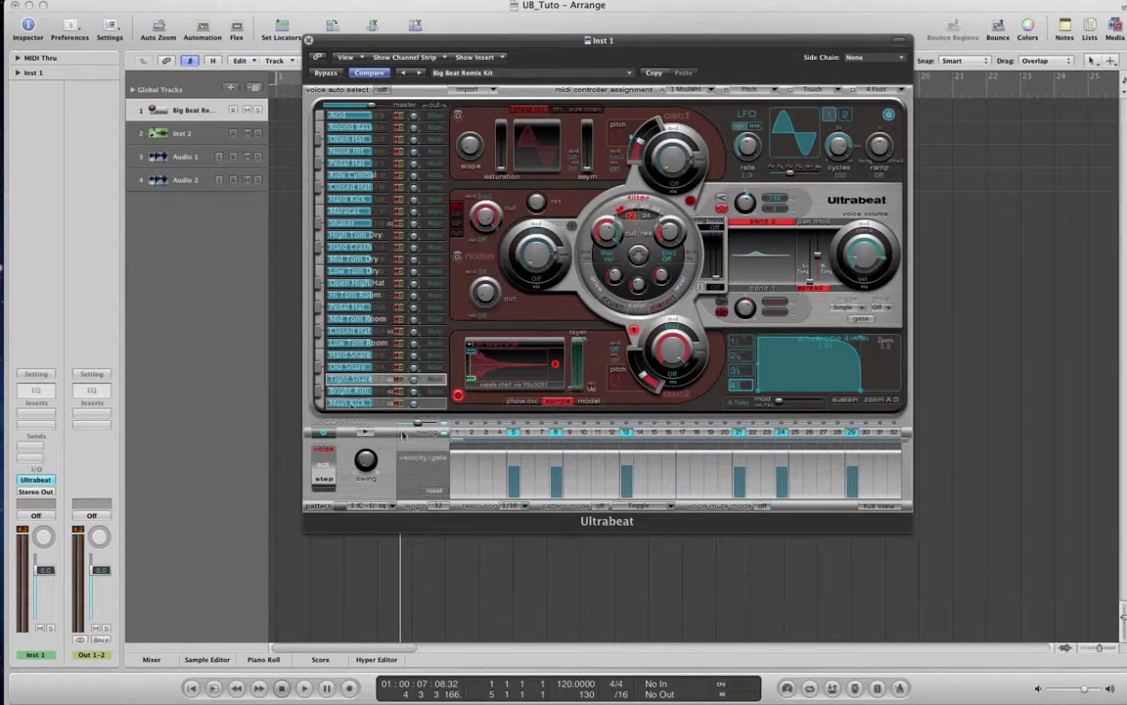
Try adding every downbeat to the Open High Hat in the sequencer's full view and undo it.
left_click(880, 506)
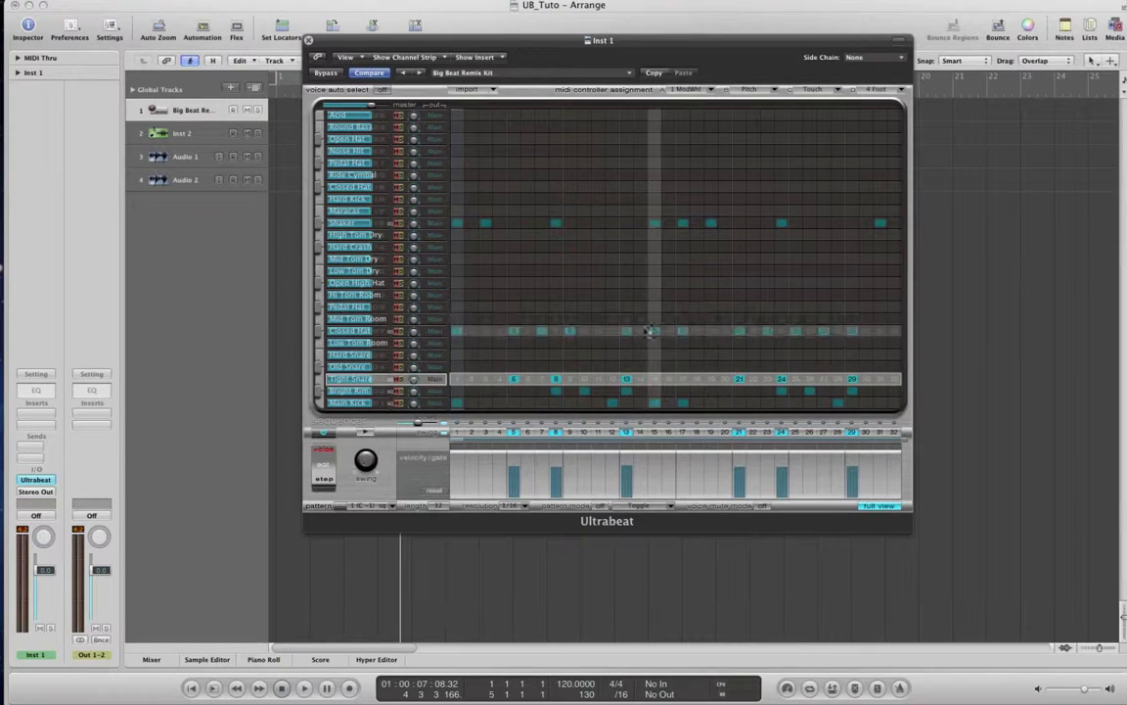
left_click(358, 283)
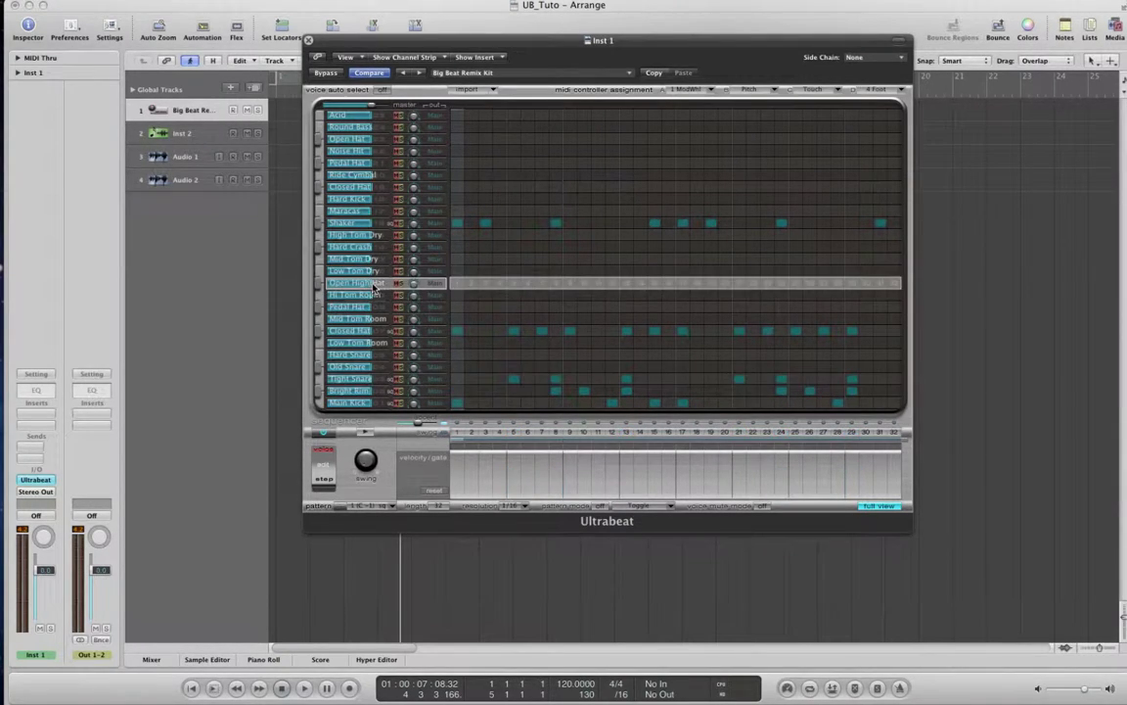
right_click(456, 286)
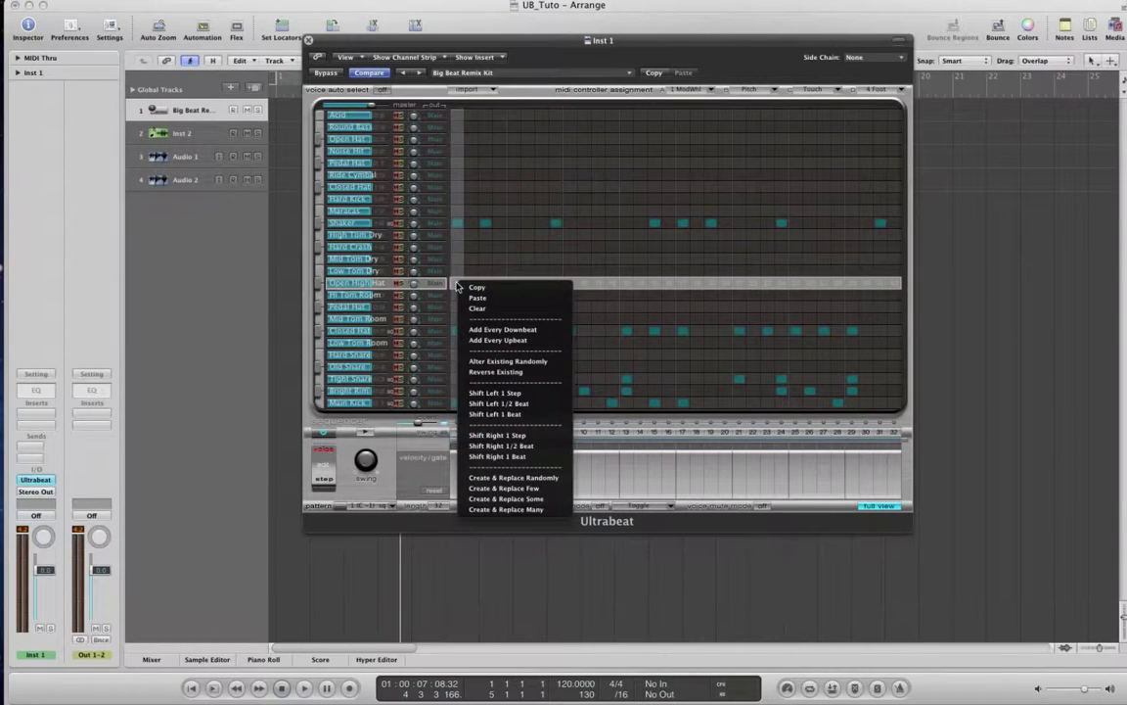
left_click(482, 330)
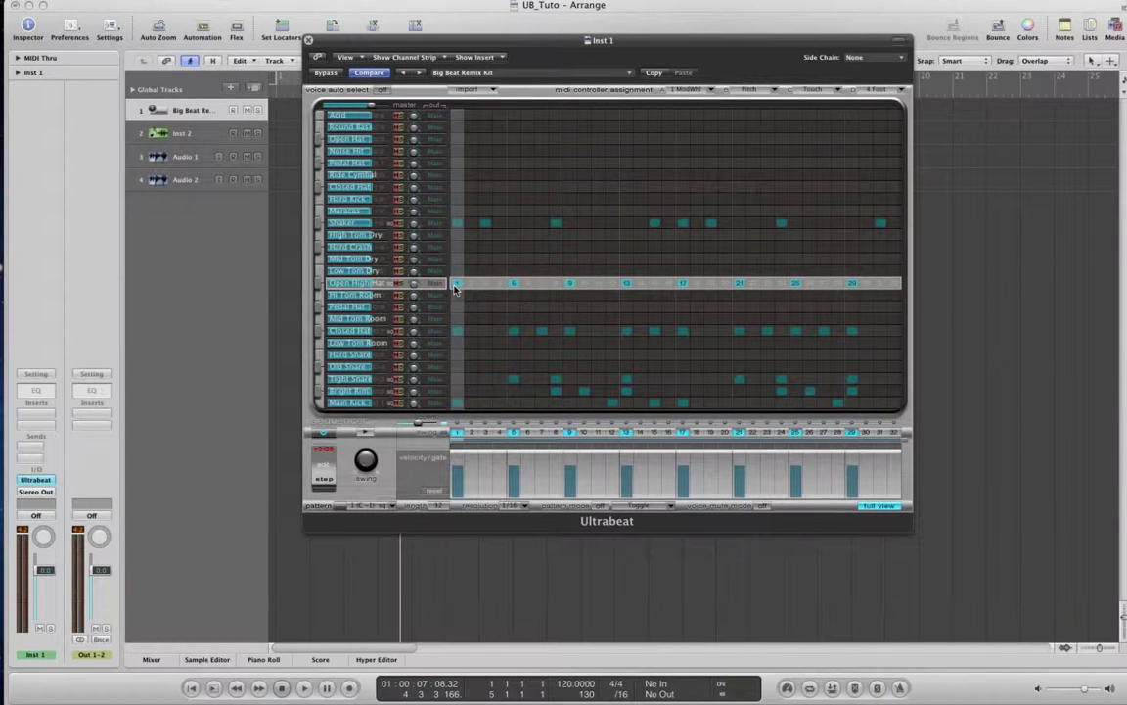
key("super+z")
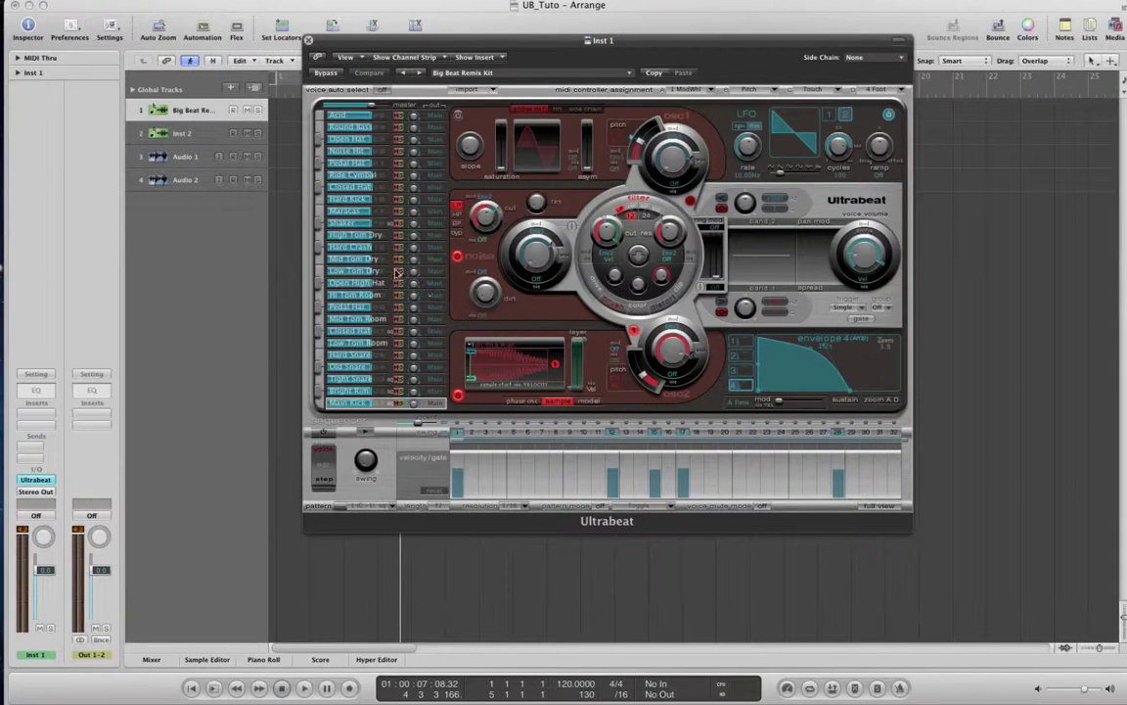
Reopen the sequencer's full view for the Open High Hat and review the editing commands available for its steps.
left_click(376, 284)
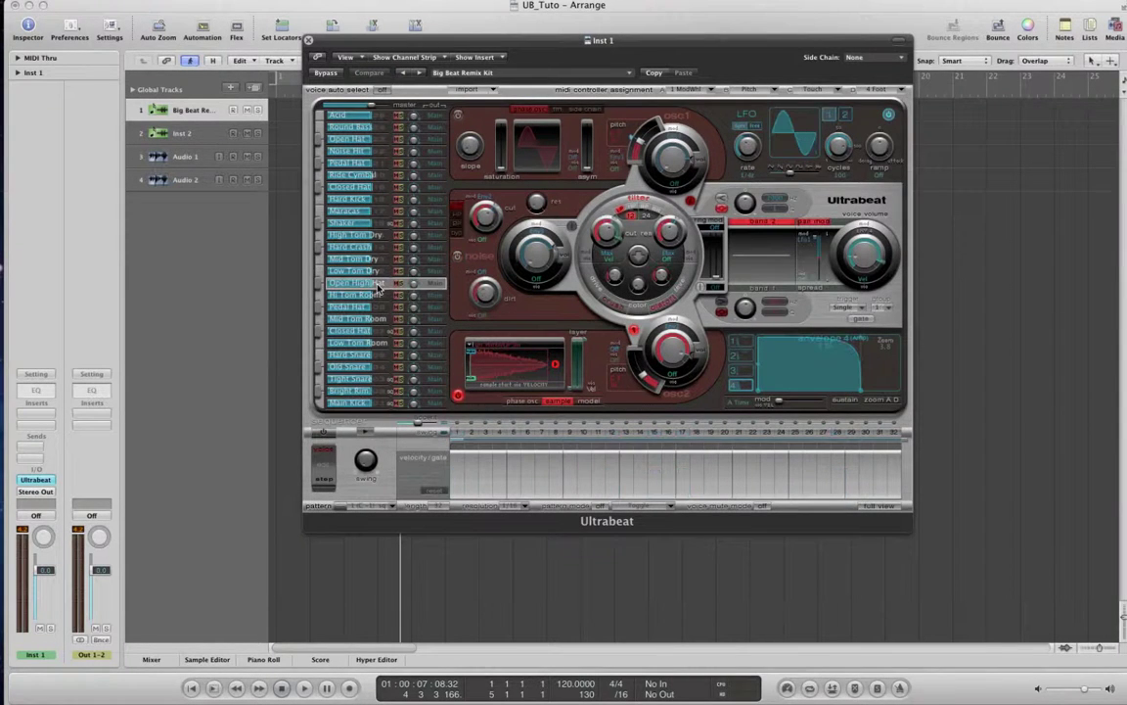
left_click(880, 505)
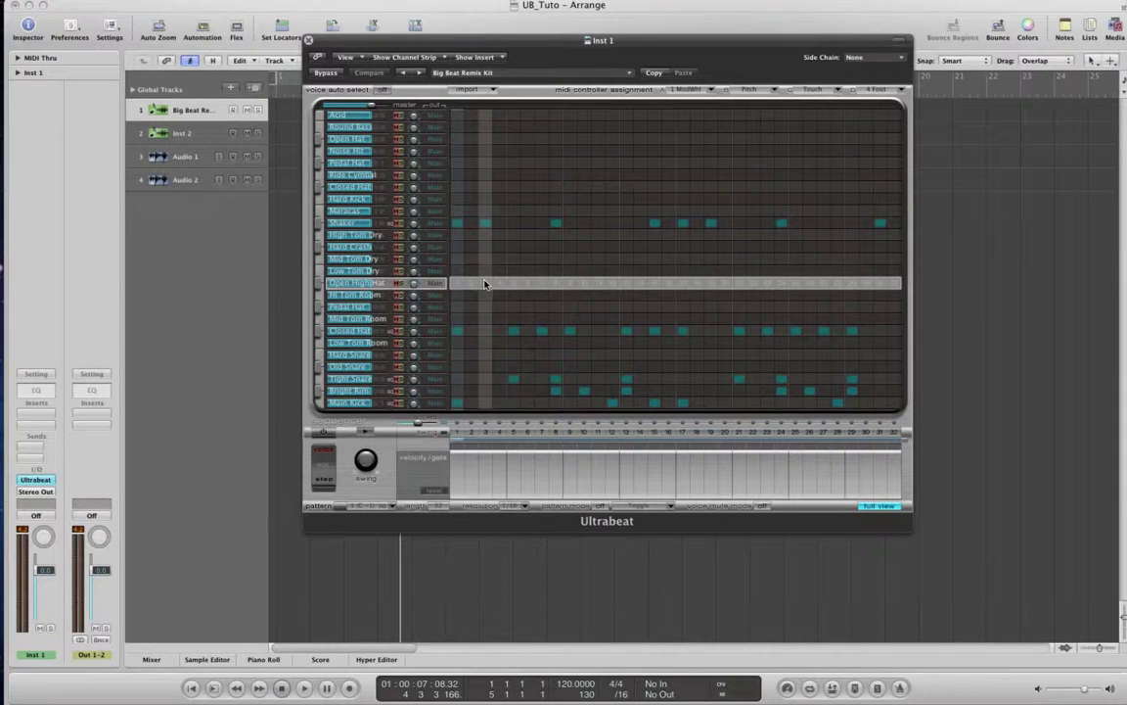
right_click(484, 284)
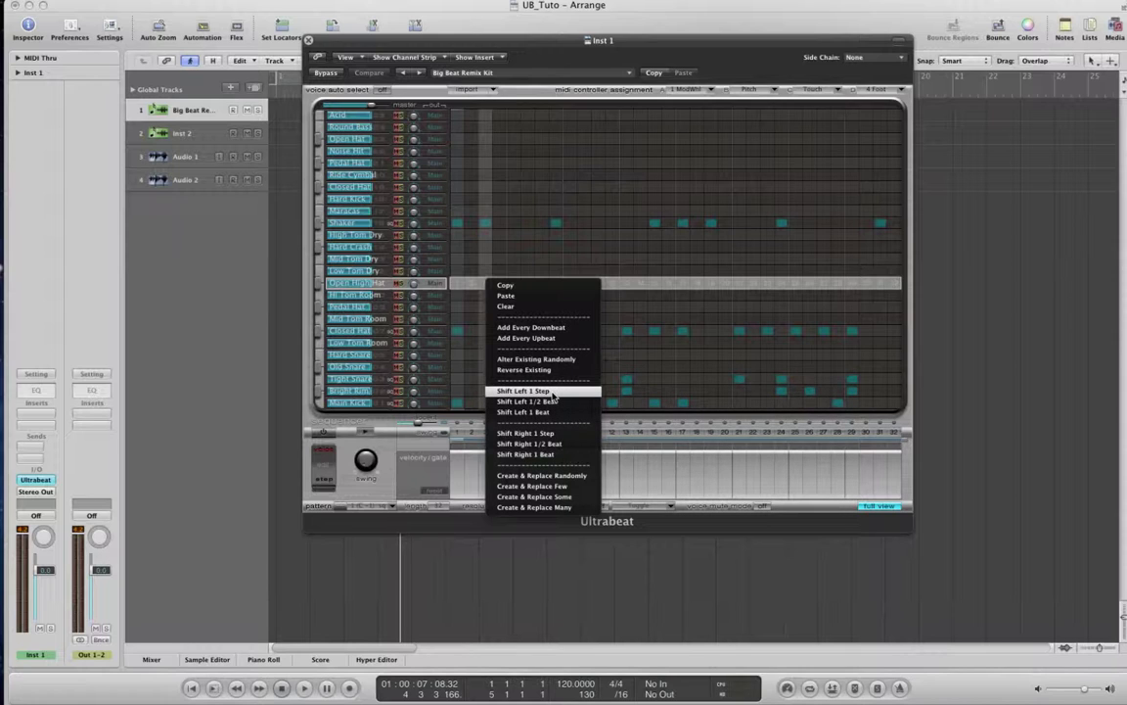
left_click(378, 335)
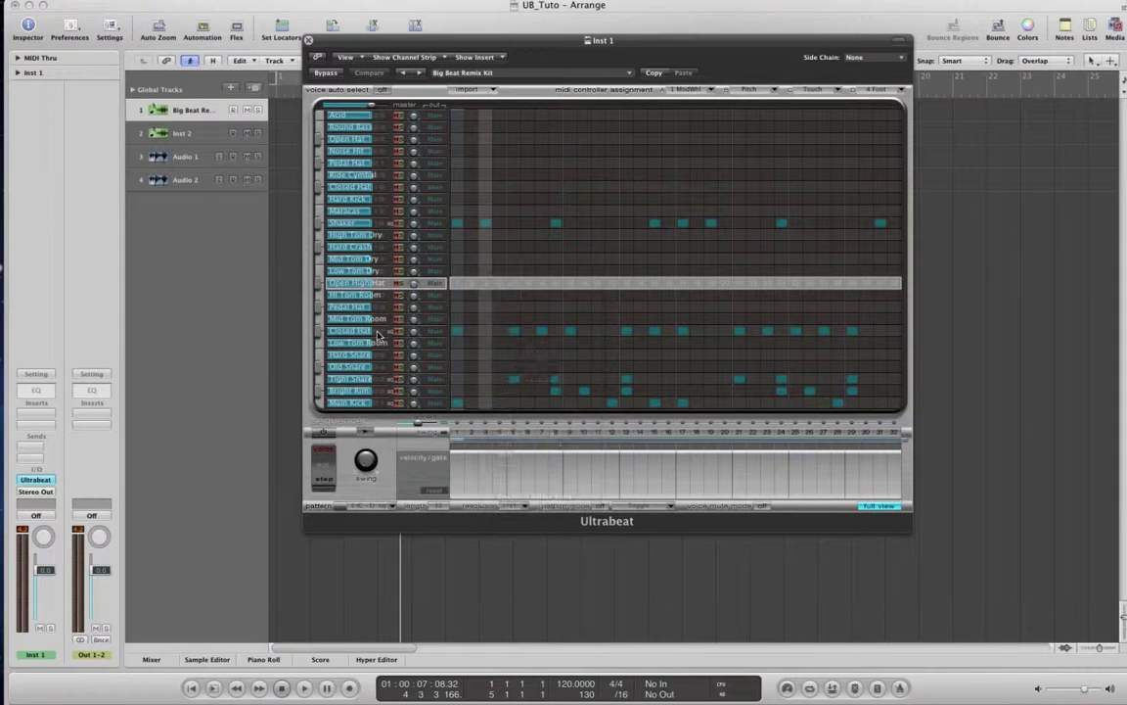
Copy the Closed Hat's step sequence and paste it onto the Open High Hat.
left_click(380, 334)
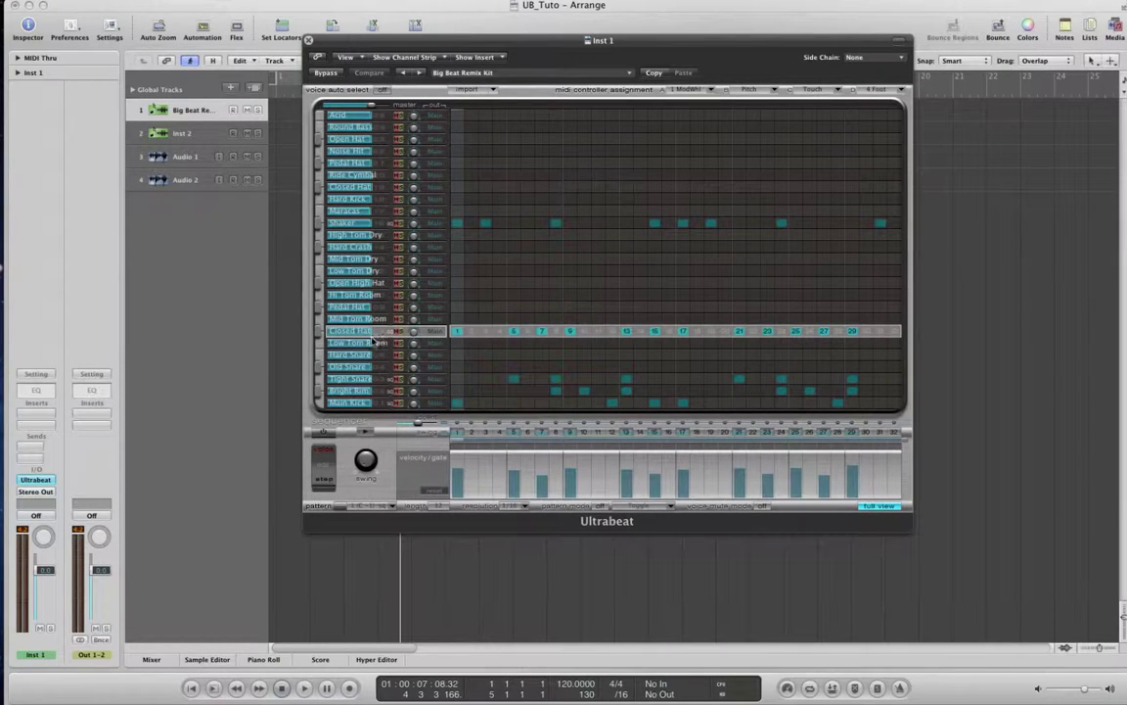
right_click(473, 334)
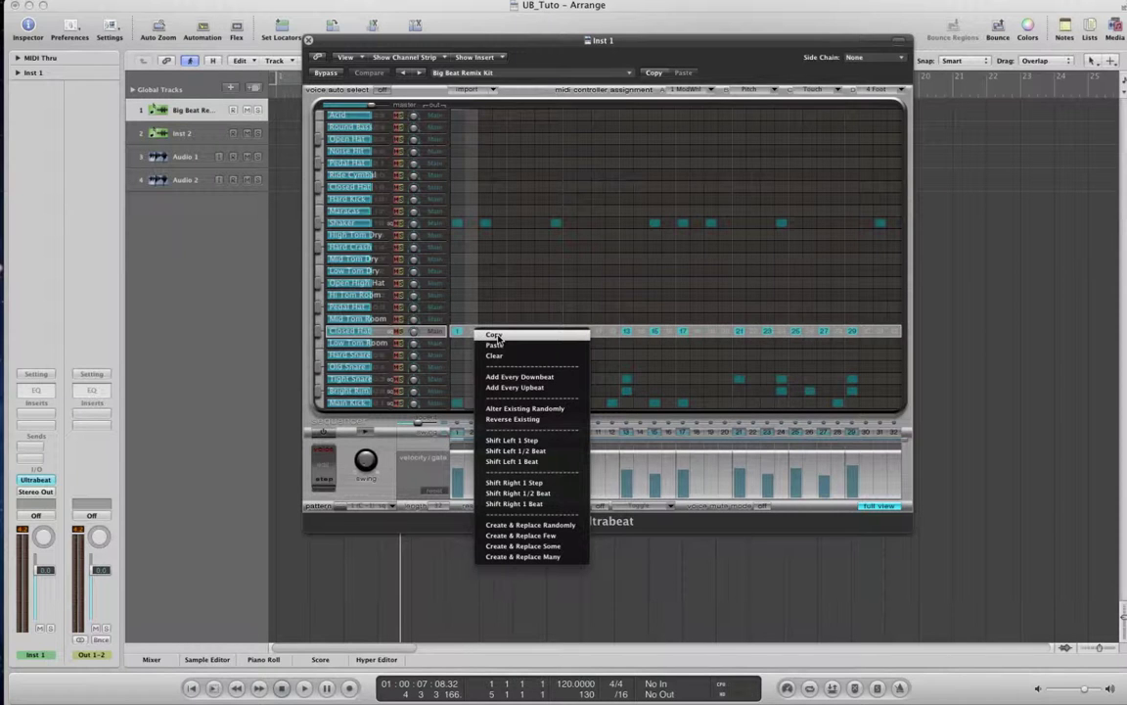
left_click(494, 336)
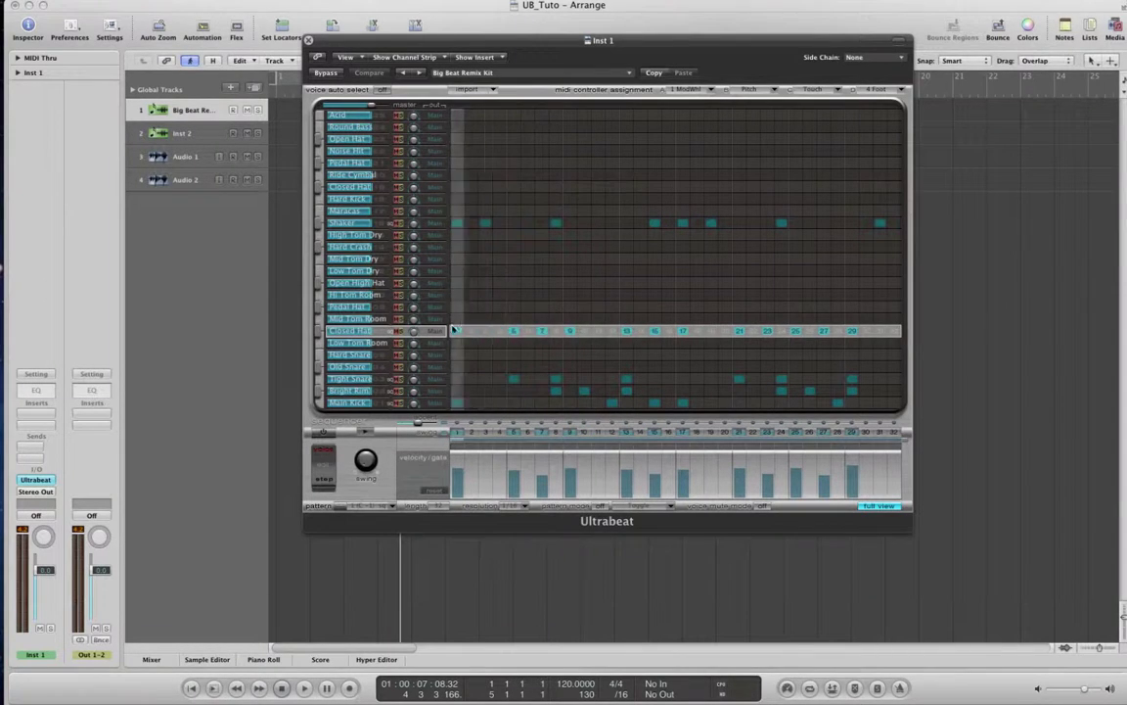
left_click(381, 285)
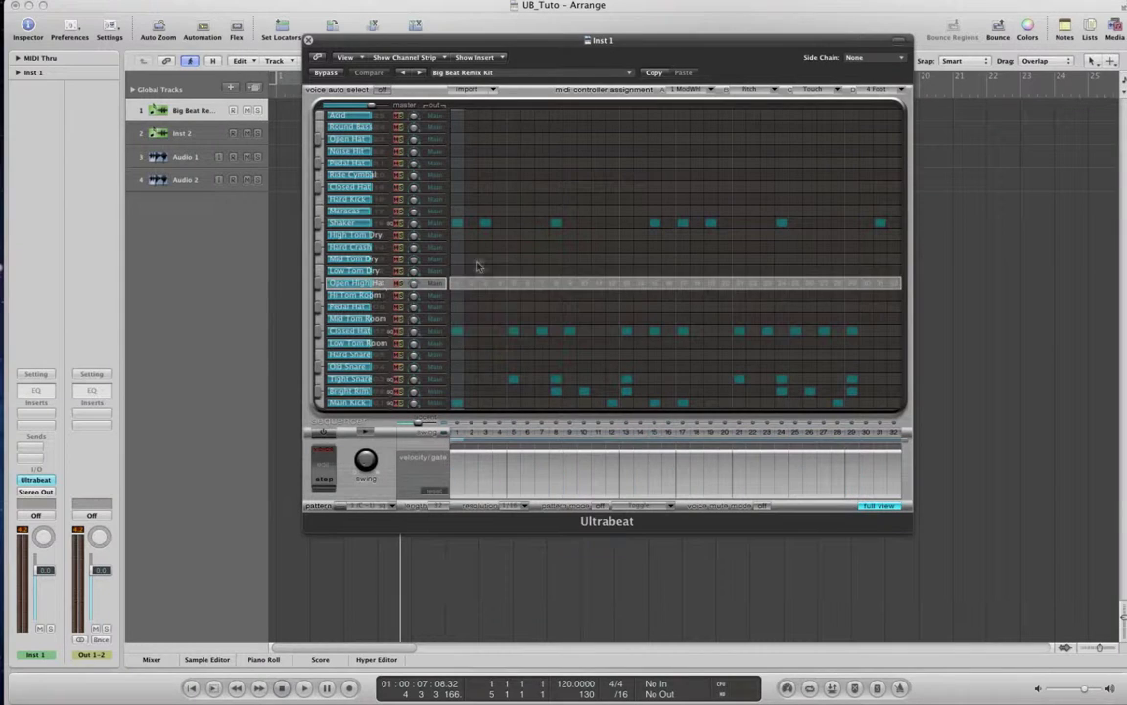
right_click(467, 288)
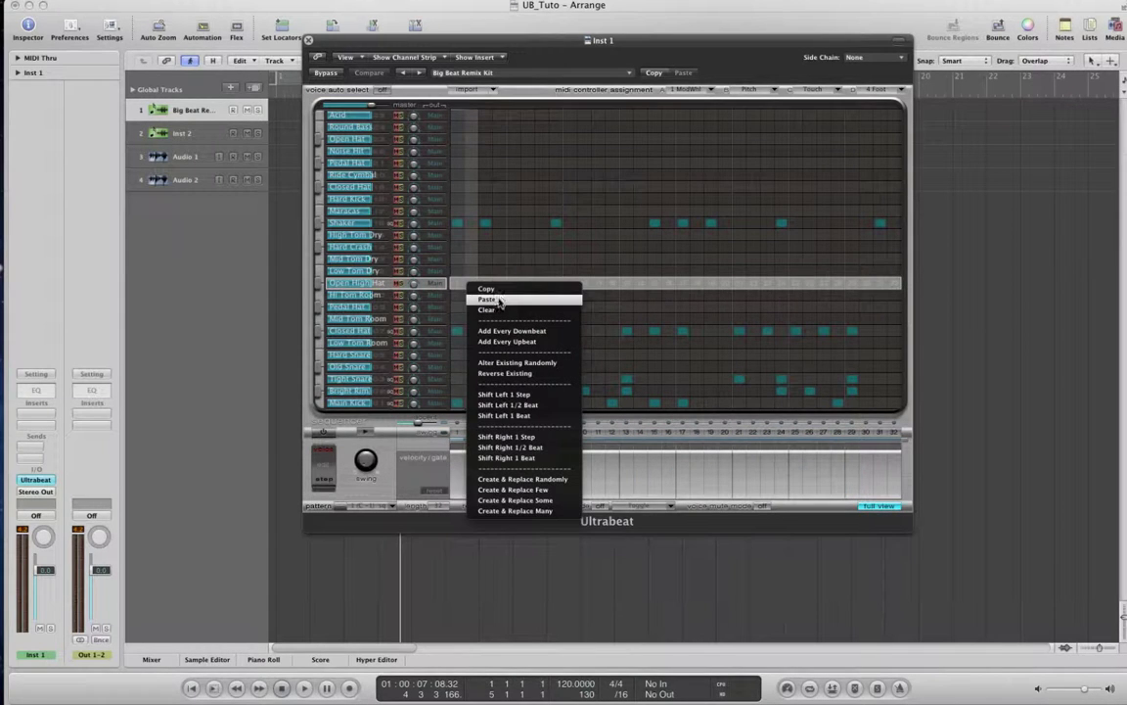
left_click(490, 299)
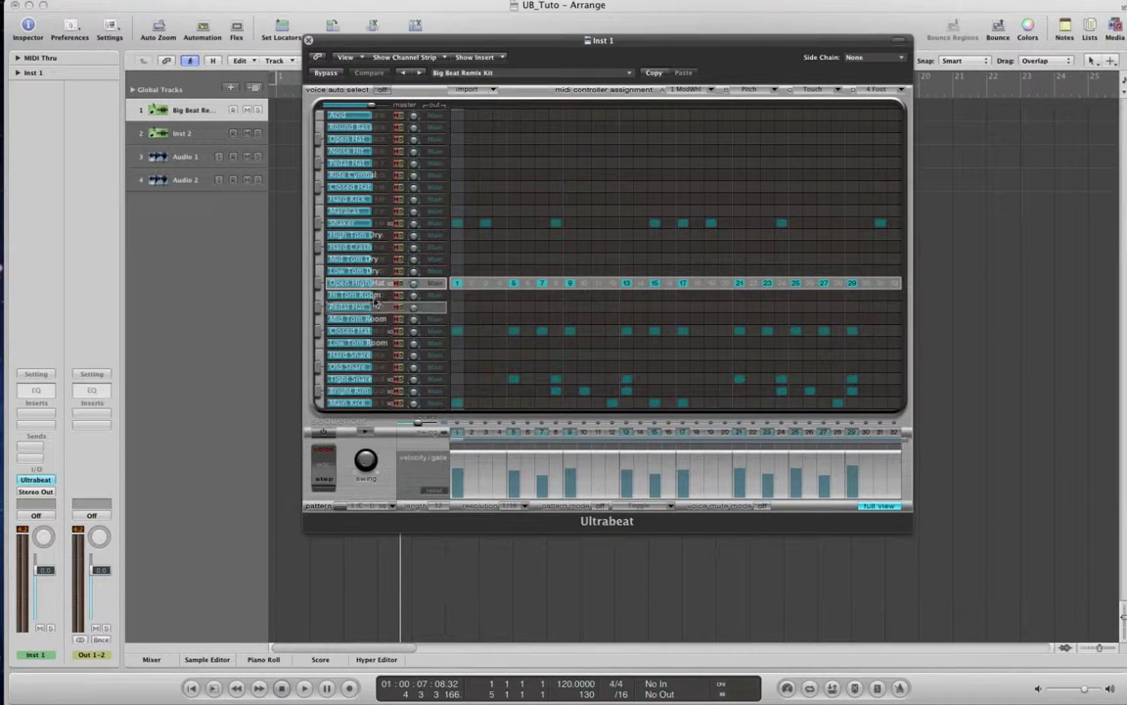
Shift the Open High Hat's sequence right by 1 step and return from the full view to the synthesizer view.
right_click(486, 287)
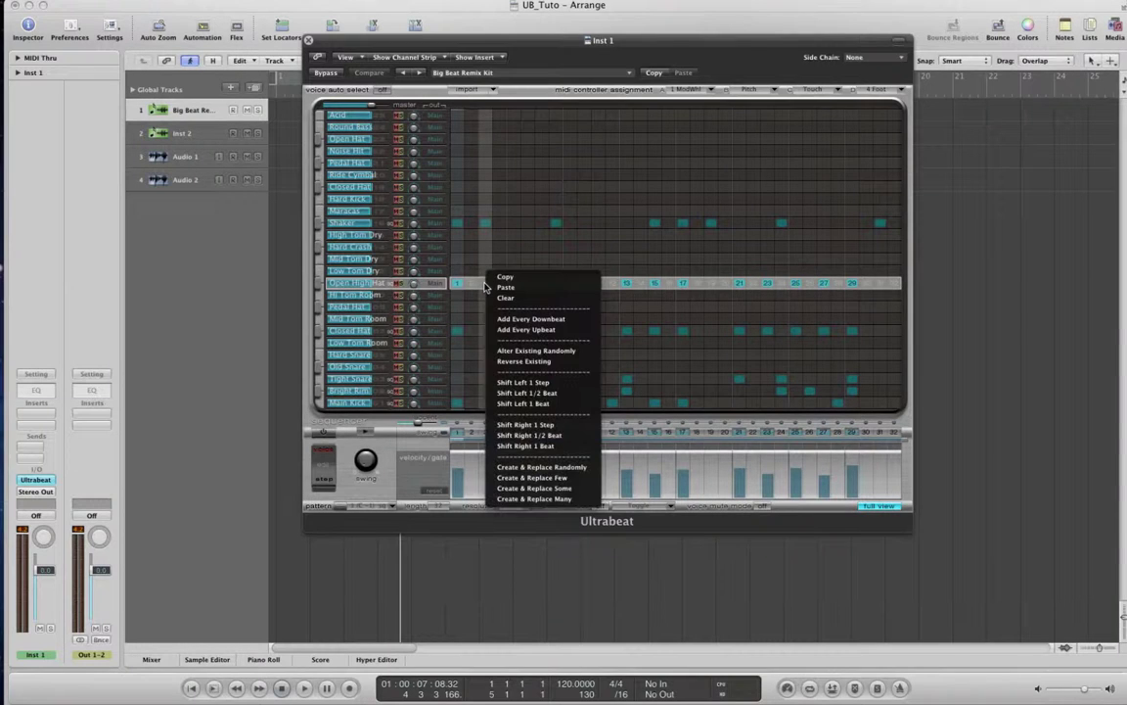
left_click(526, 426)
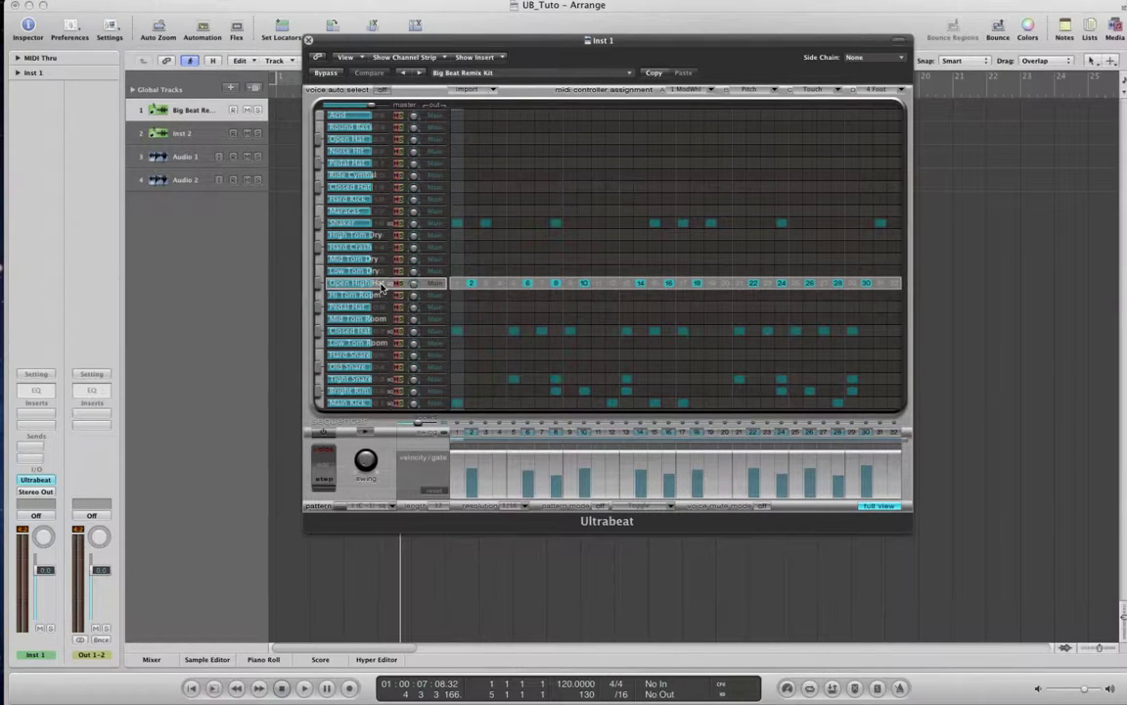
left_click(879, 507)
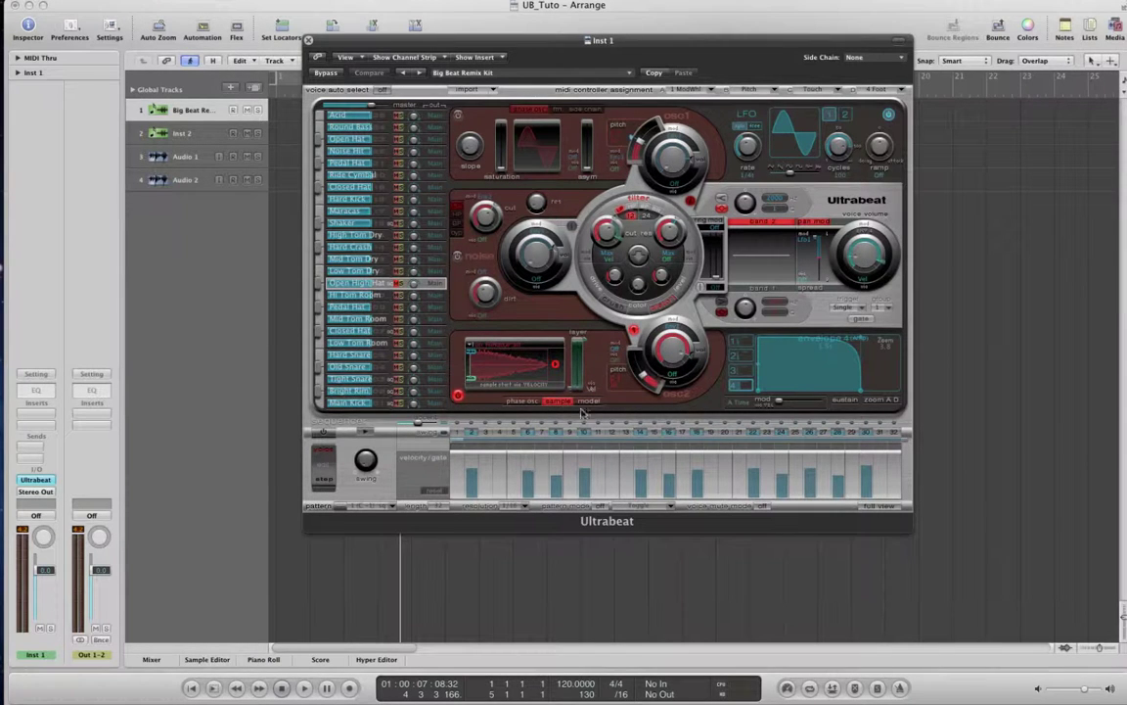
Turn the sequencer on and audition the pattern, adding and removing a Main Kick hit on step 3 during playback.
left_click(384, 405)
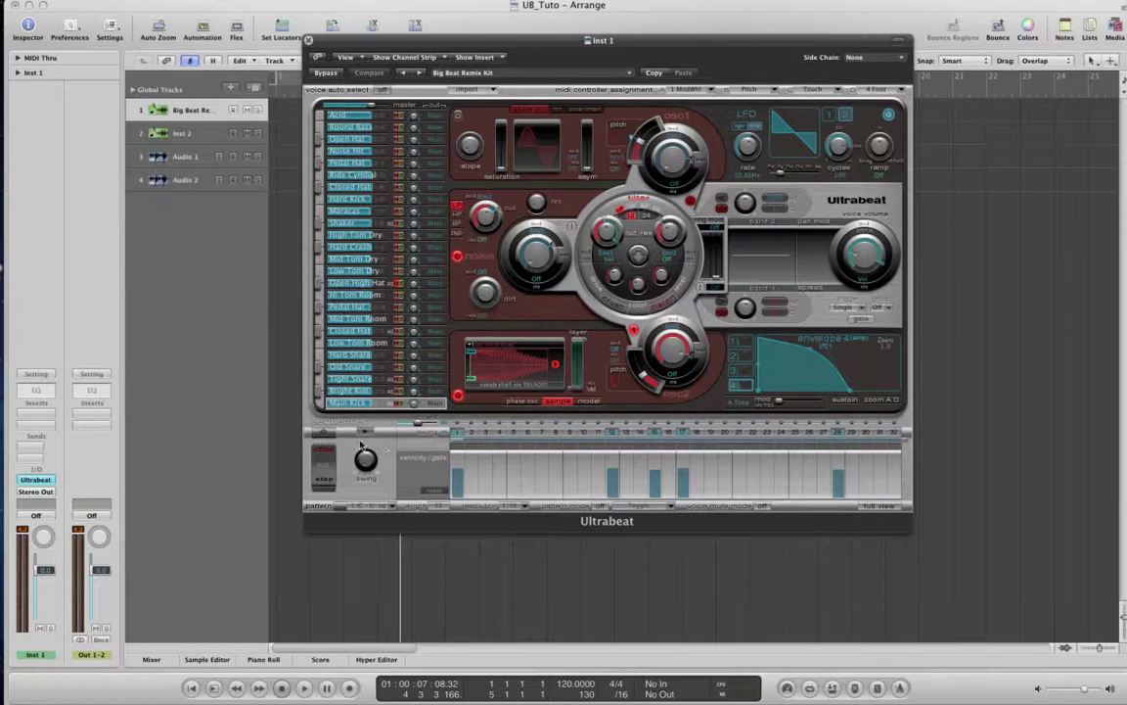
left_click(324, 434)
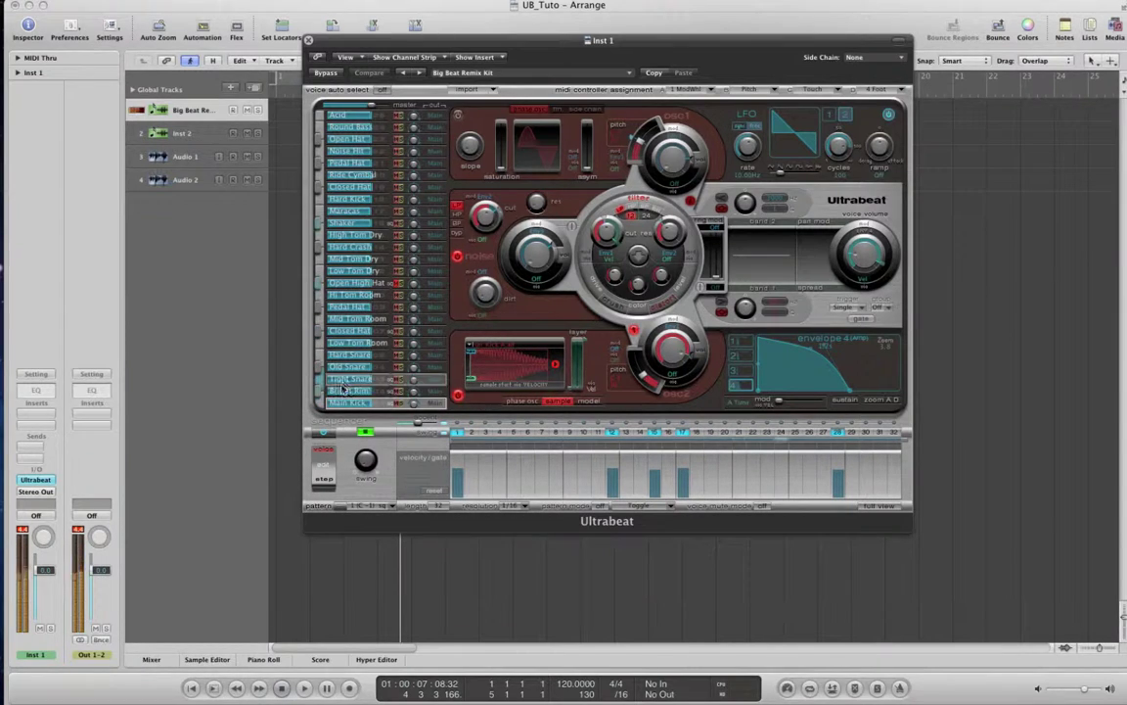
left_click(485, 432)
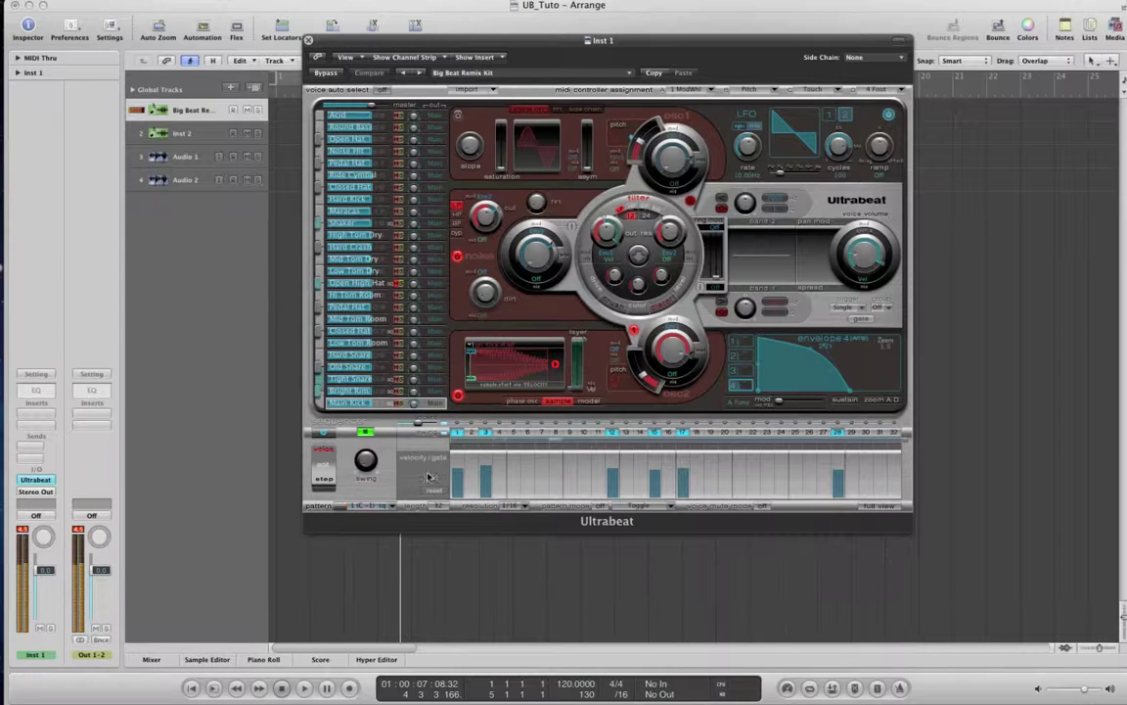
left_click(485, 433)
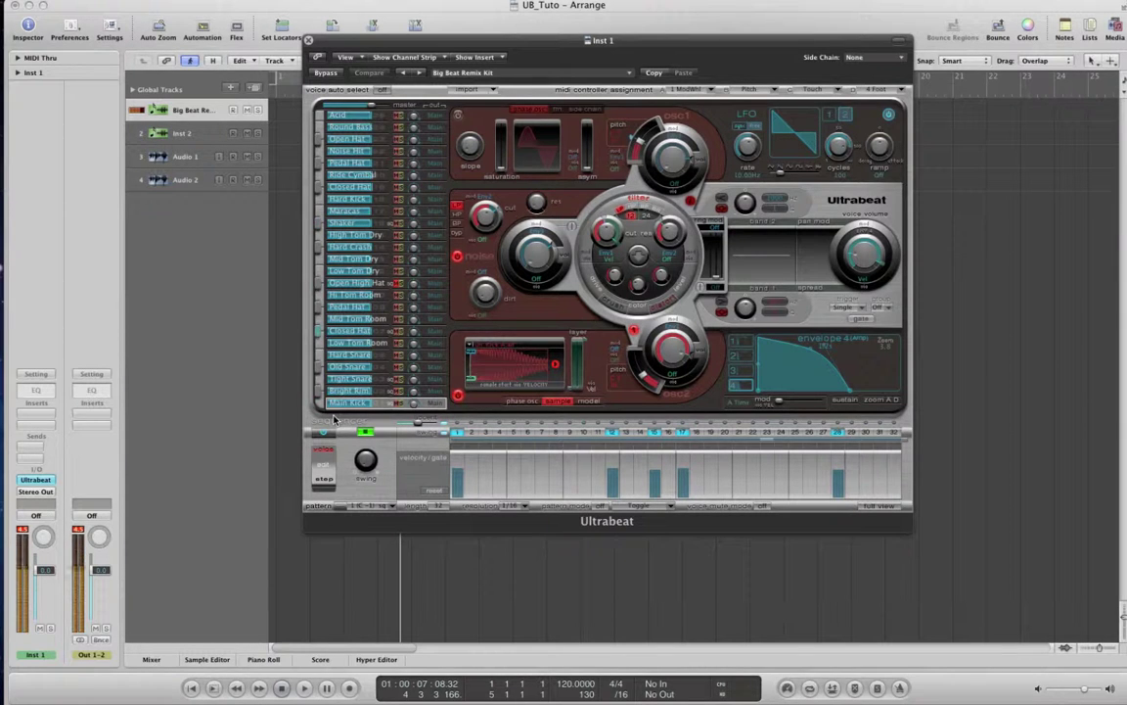
left_click(365, 432)
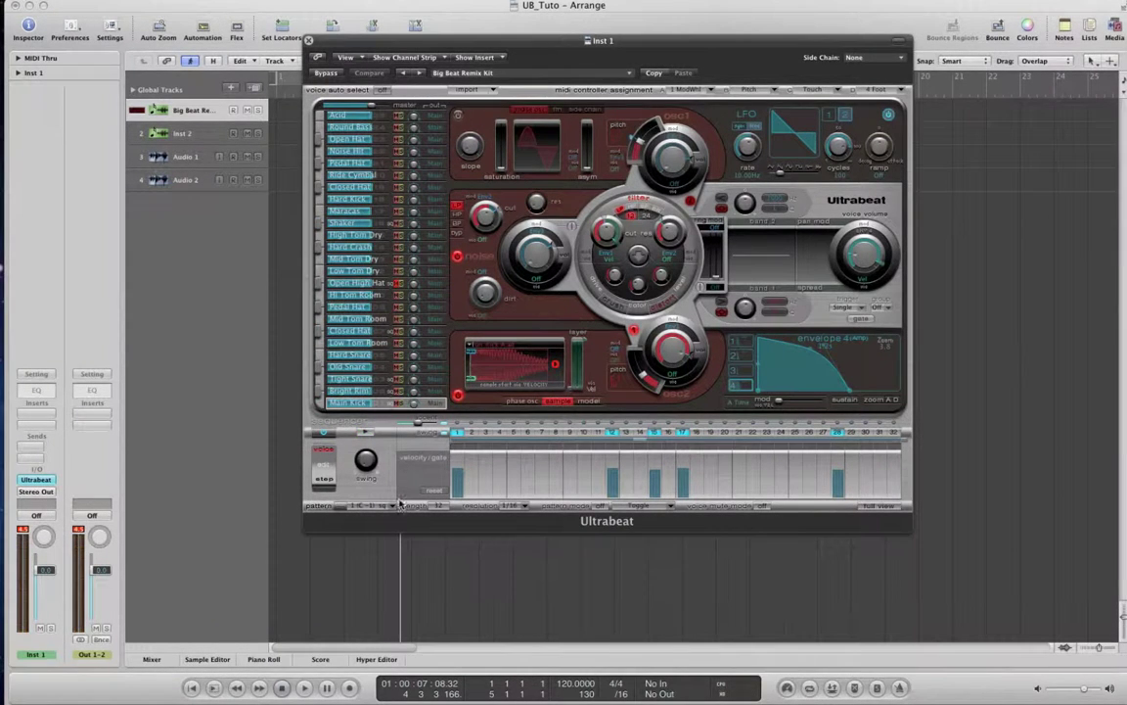
Play the sequencer and switch from pattern 1 to pattern 2 (C#-1) and on to pattern 3 (D-1).
left_click(392, 506)
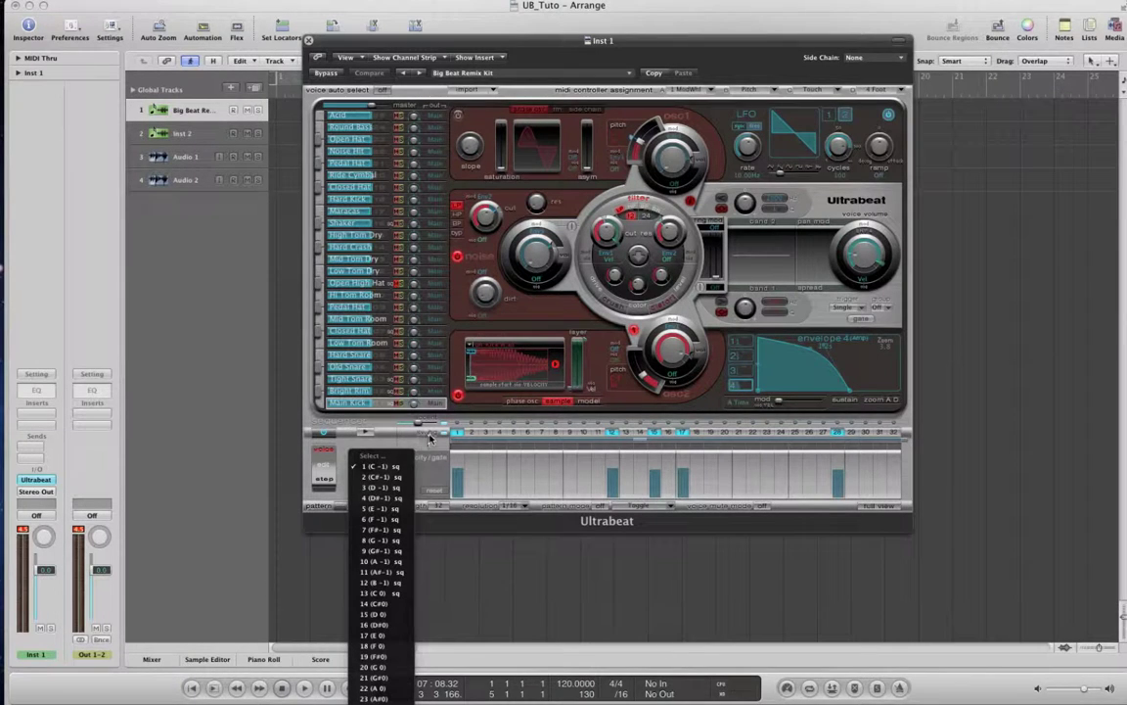
left_click(435, 464)
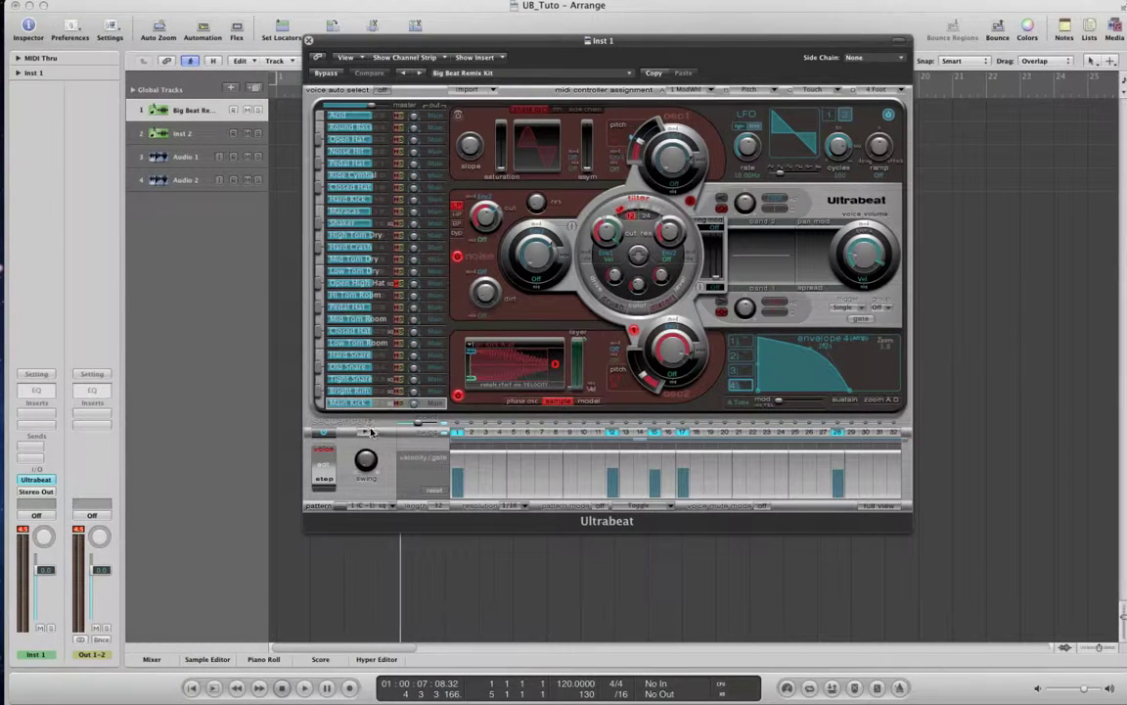
left_click(368, 431)
left_click(387, 505)
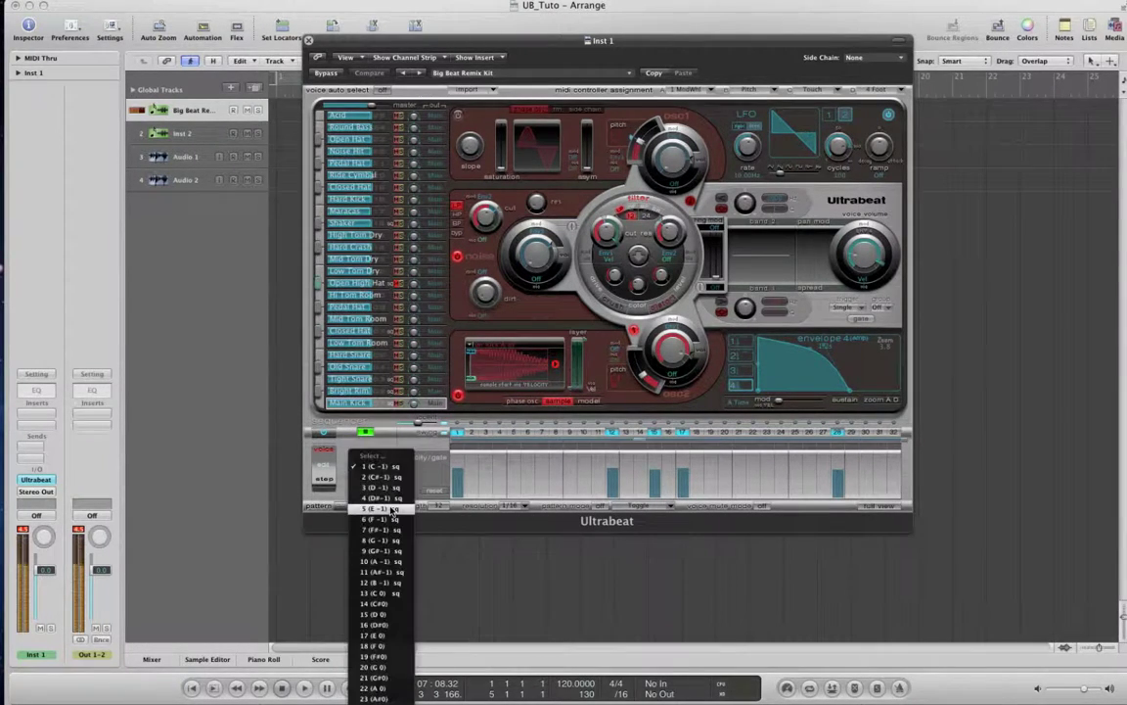
left_click(391, 480)
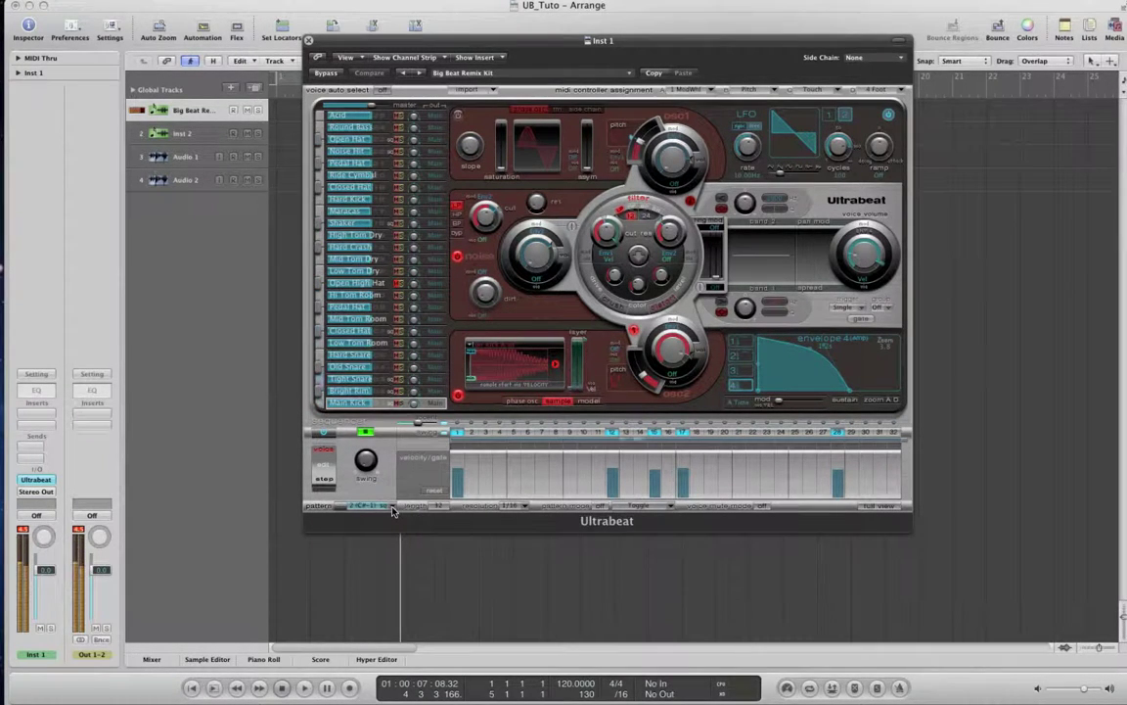
left_click(391, 509)
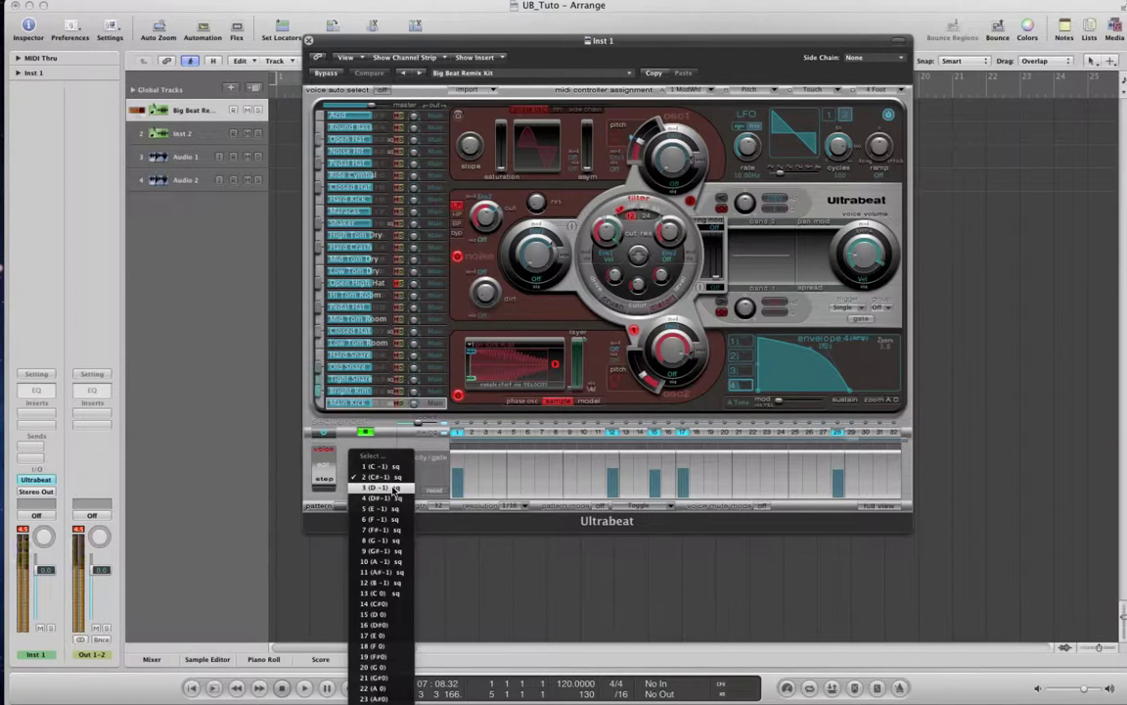
left_click(393, 488)
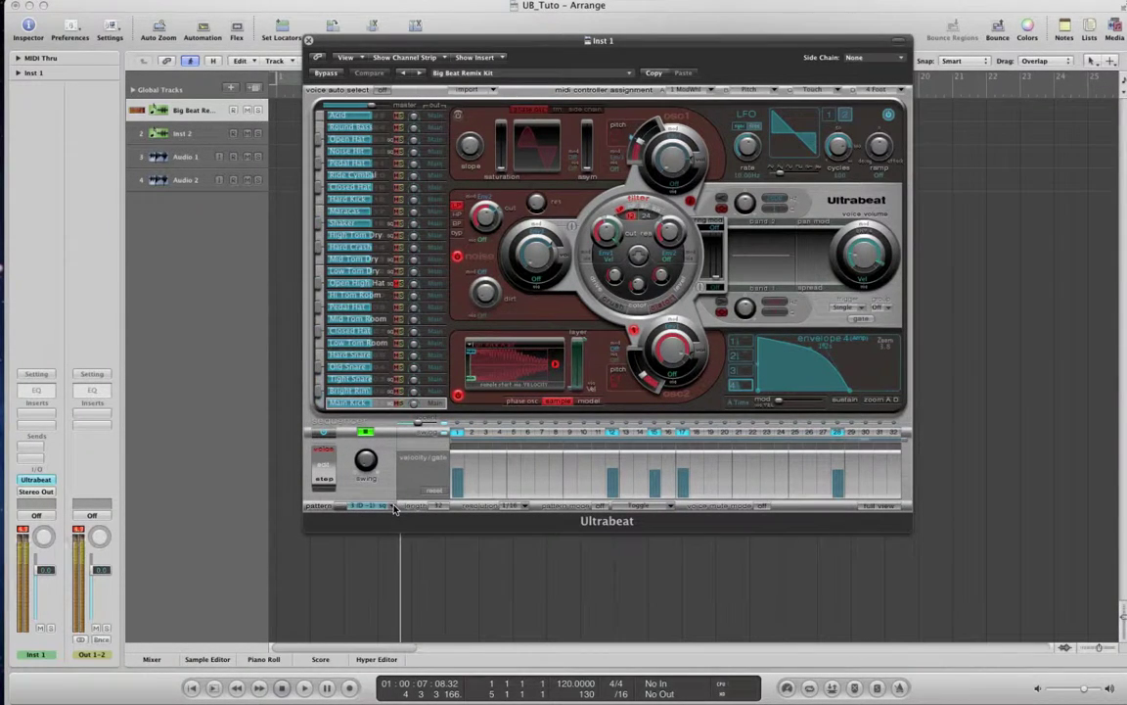
Switch the playing sequencer to pattern 9 (G#-1) and stop playback.
left_click(395, 509)
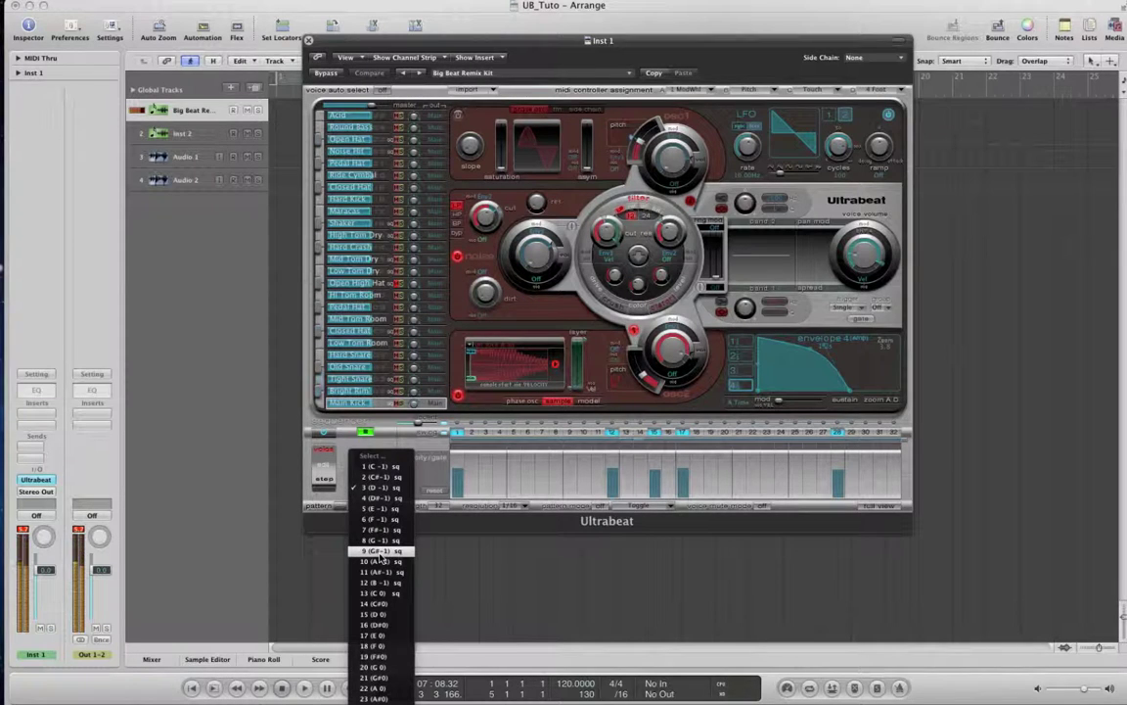
left_click(381, 553)
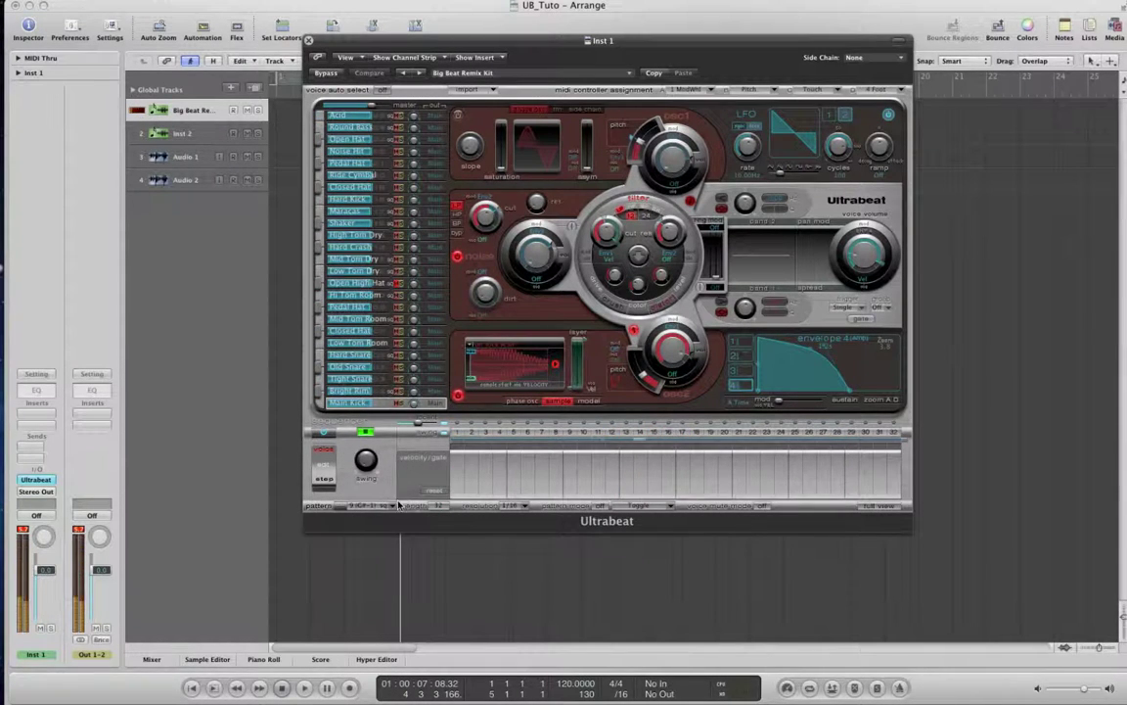
left_click(365, 433)
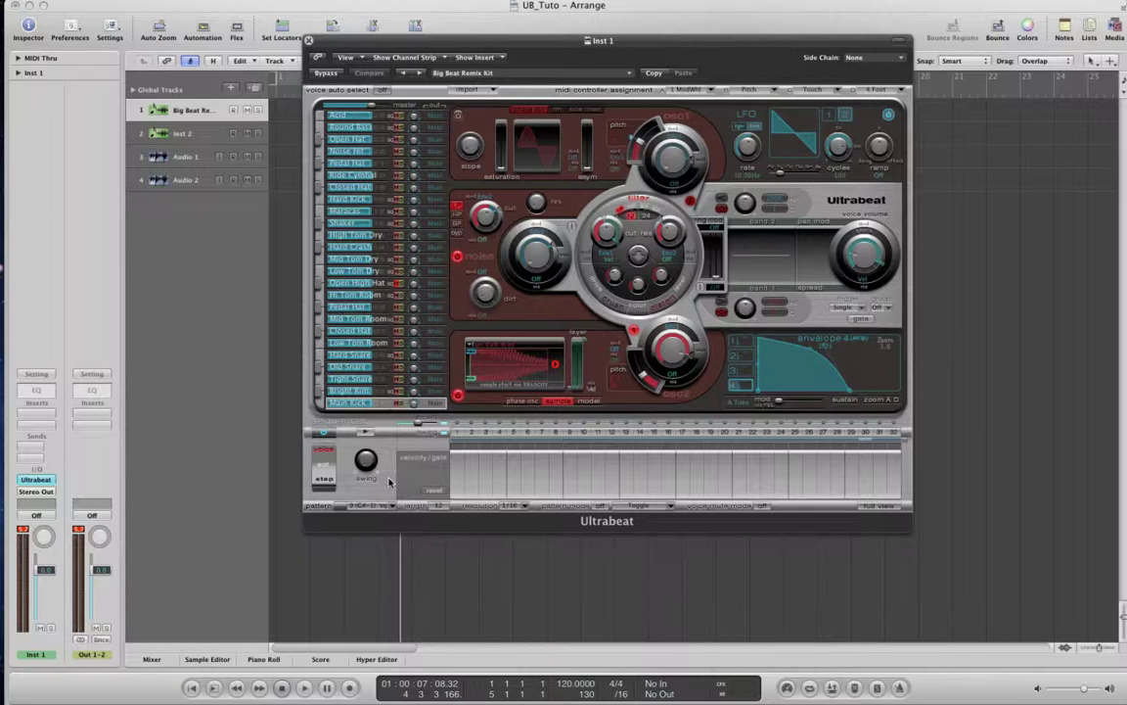
Select pattern 14 (C#0), check its step grid in full view and return to the synthesizer view.
left_click(391, 507)
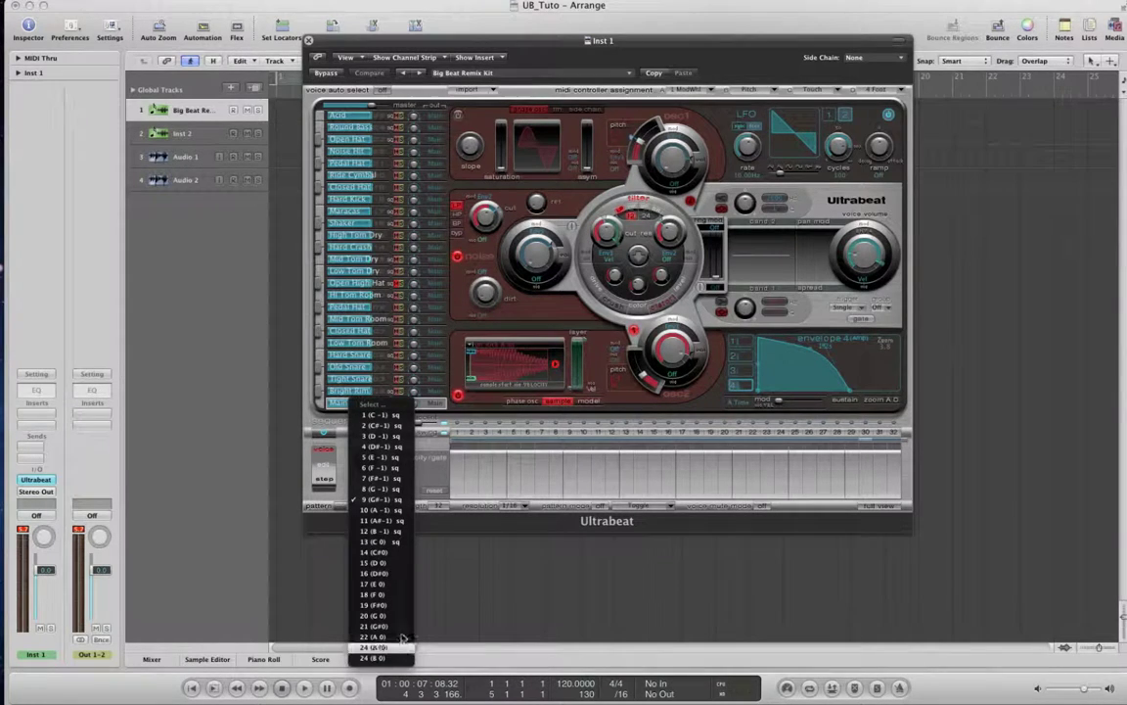
left_click(395, 554)
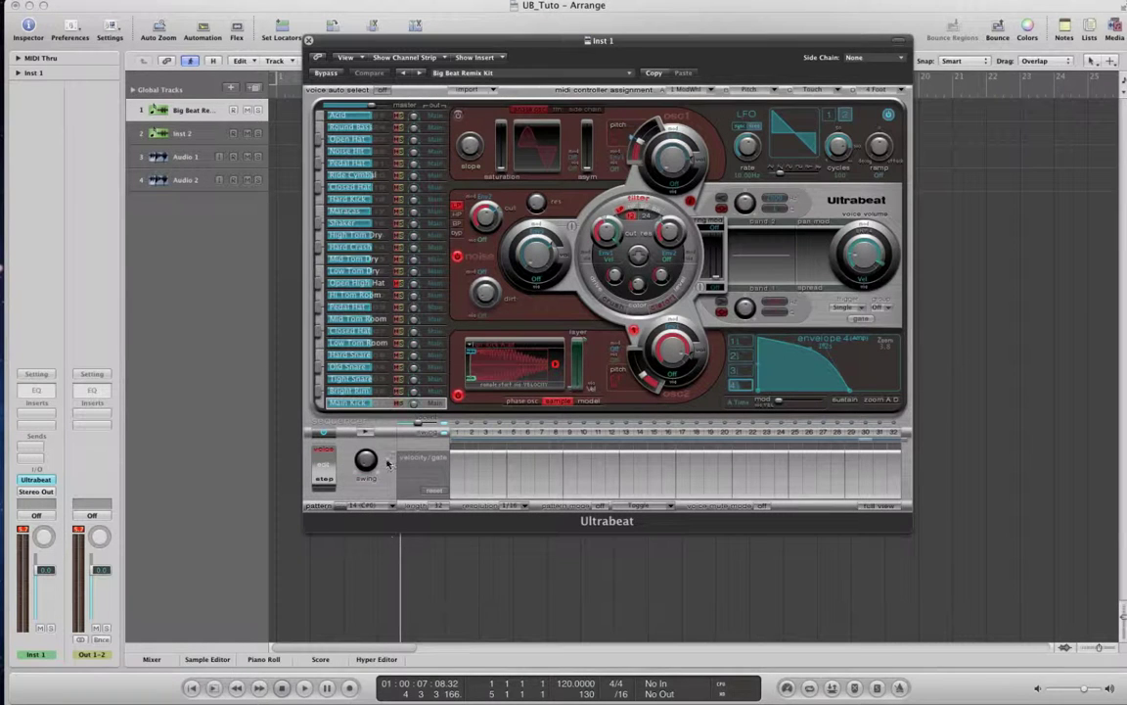
left_click(878, 506)
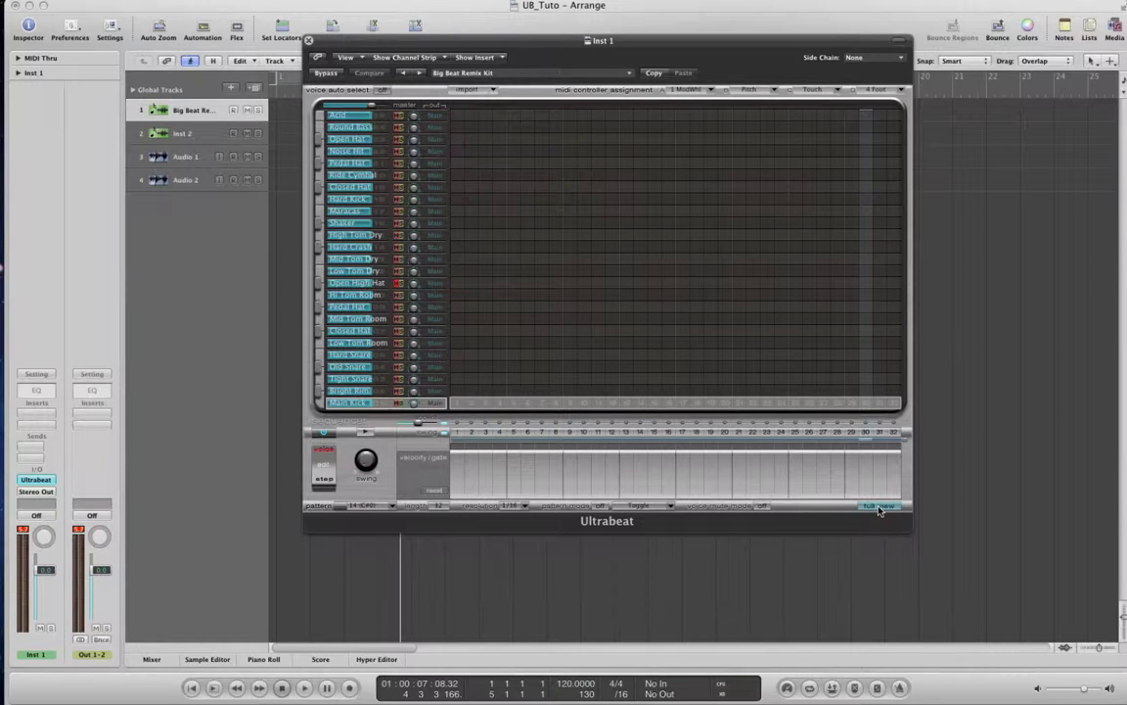
left_click(898, 506)
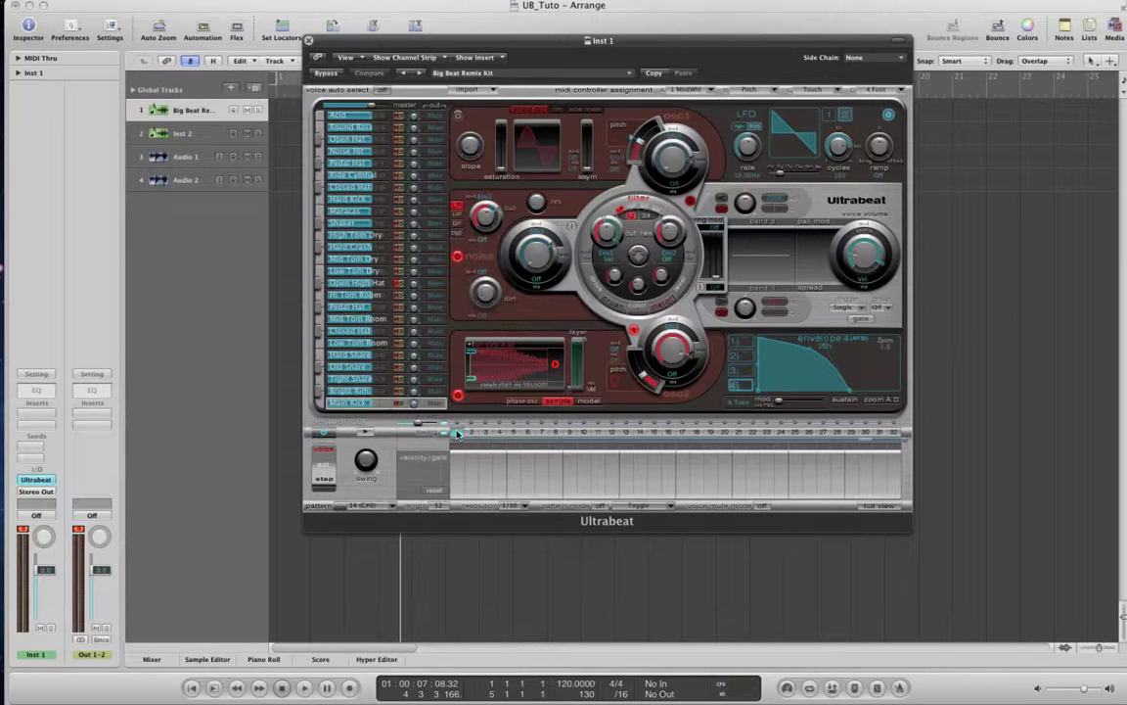
Program Main Kick hits on steps 1, 9, 17 and 25 of pattern 14.
left_click(457, 433)
left_click(569, 432)
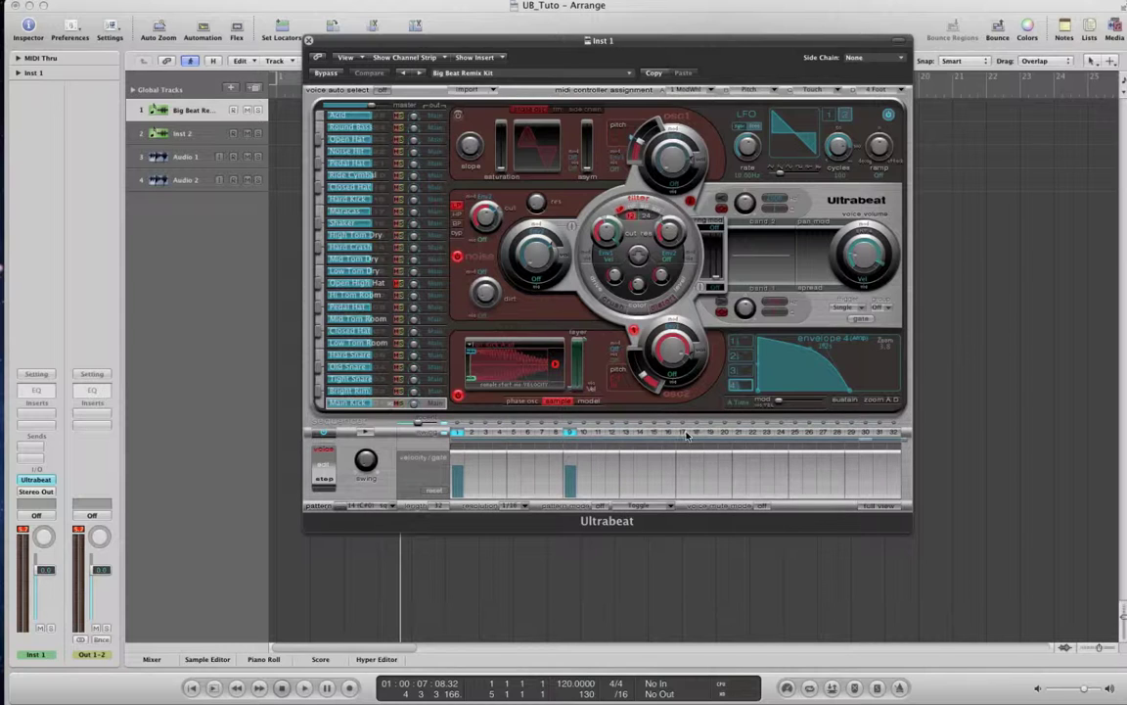
left_click(683, 432)
left_click(794, 432)
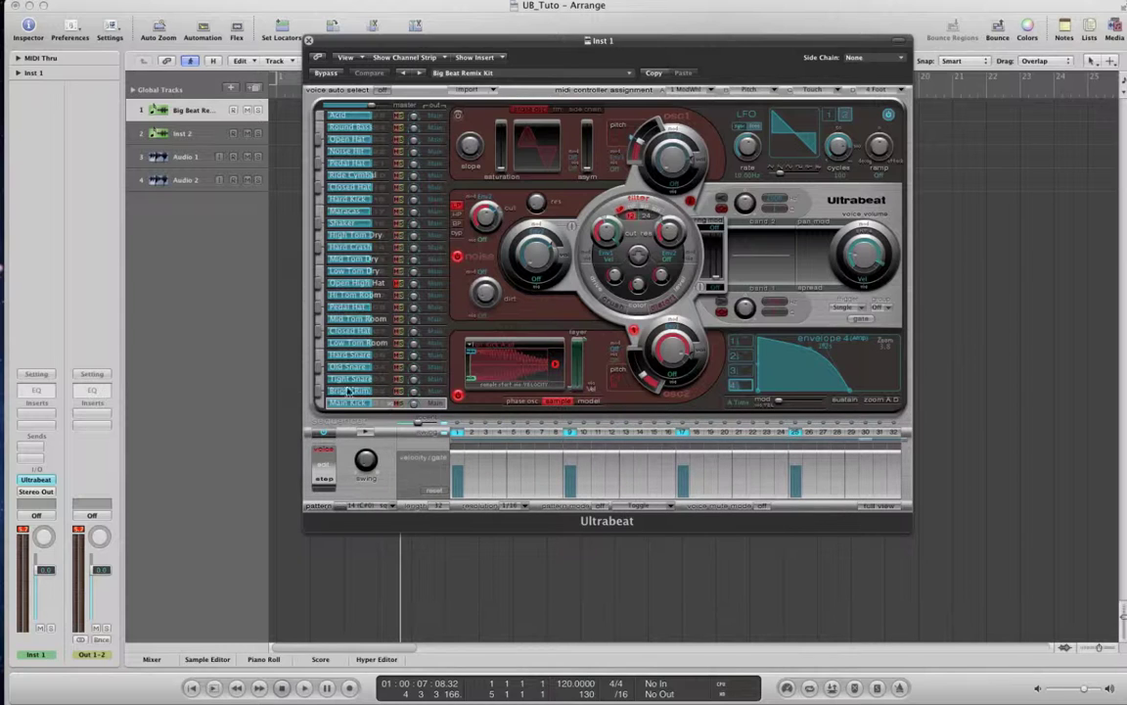
Program Tight Snare hits on steps 5, 13, 21 and 29, and audition the pattern.
left_click(378, 380)
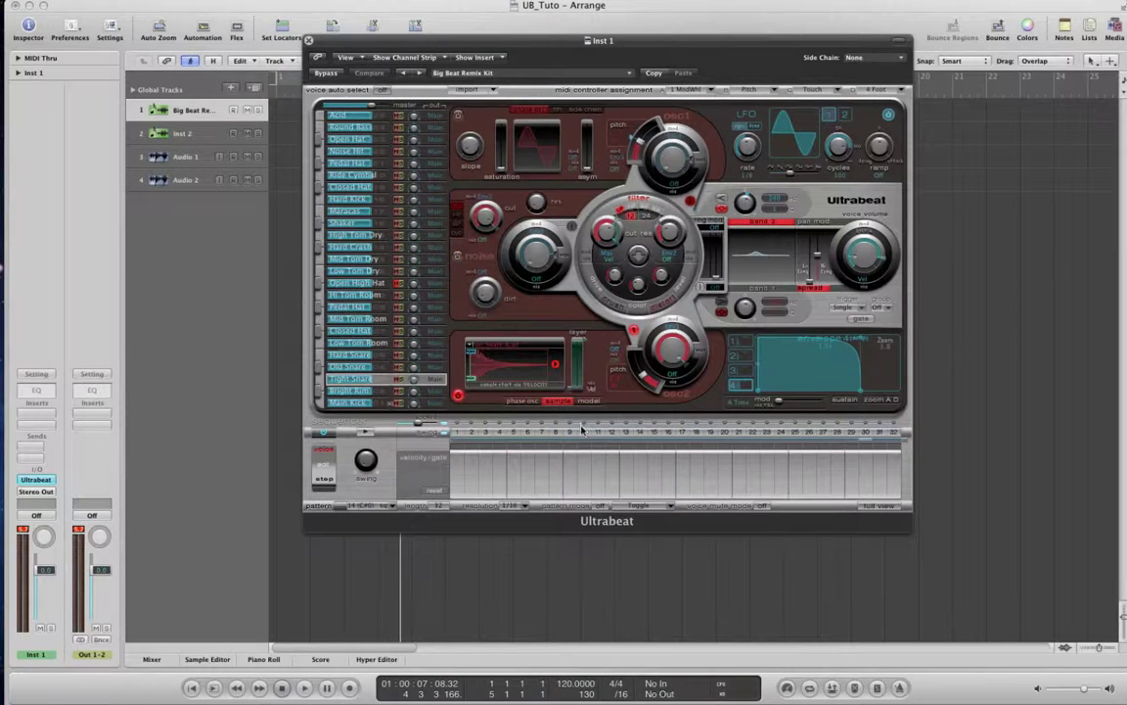
left_click(513, 433)
left_click(626, 433)
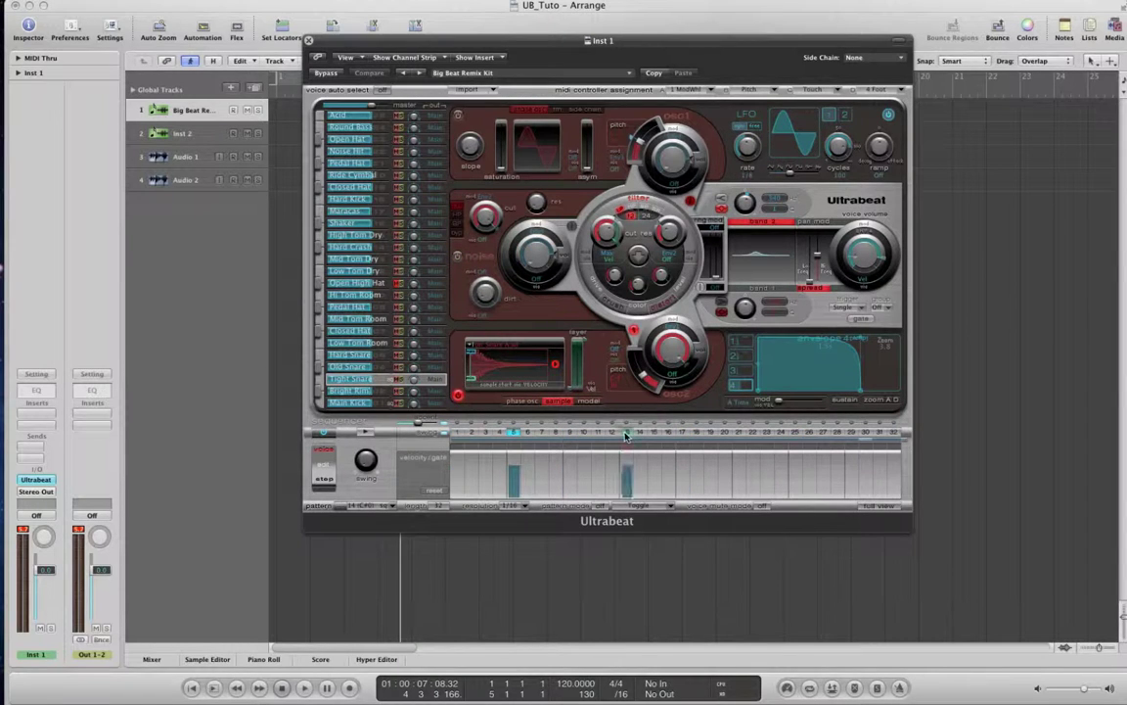
left_click(739, 433)
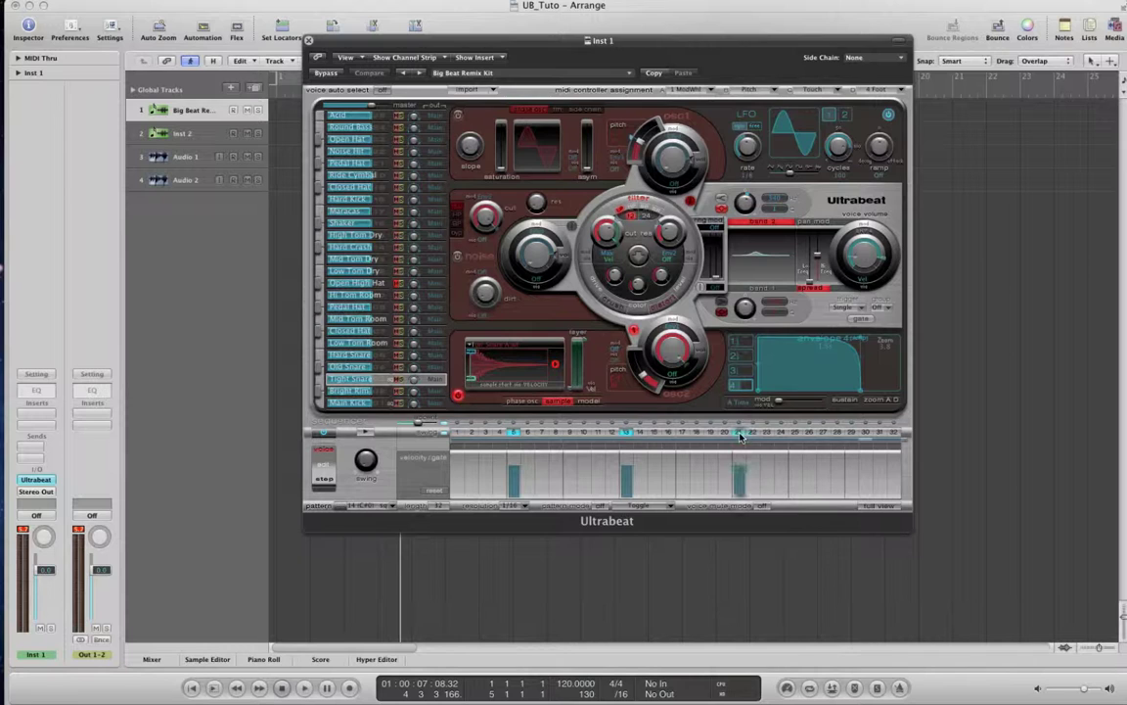
left_click(852, 432)
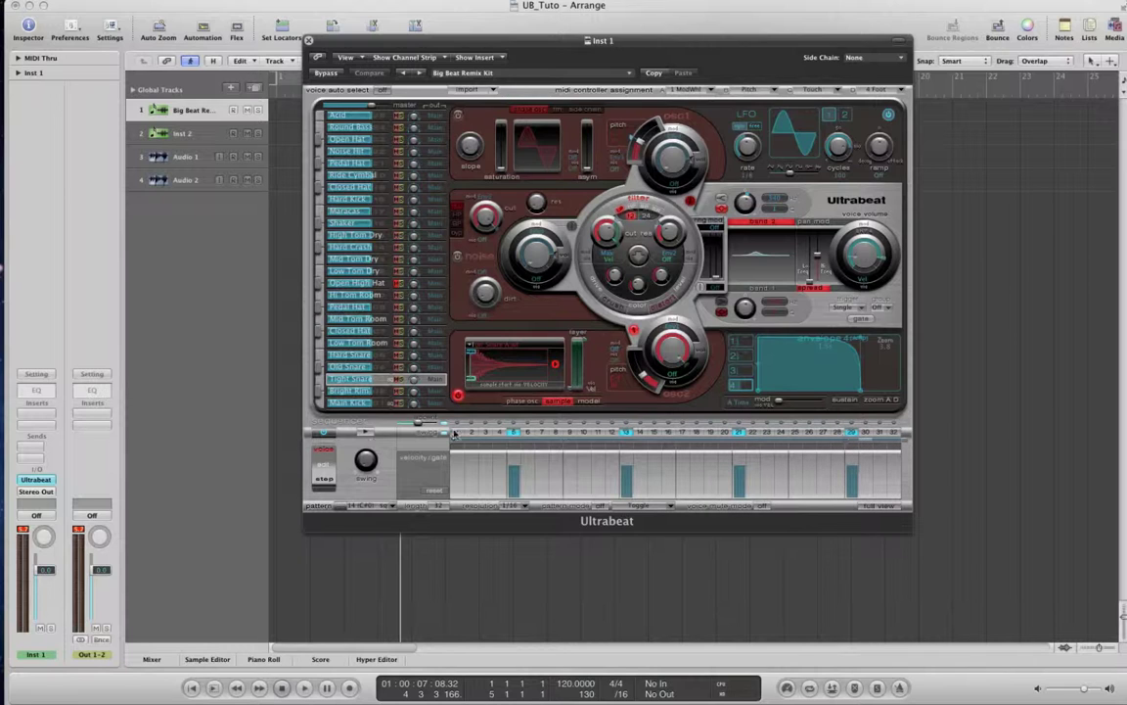
left_click(365, 433)
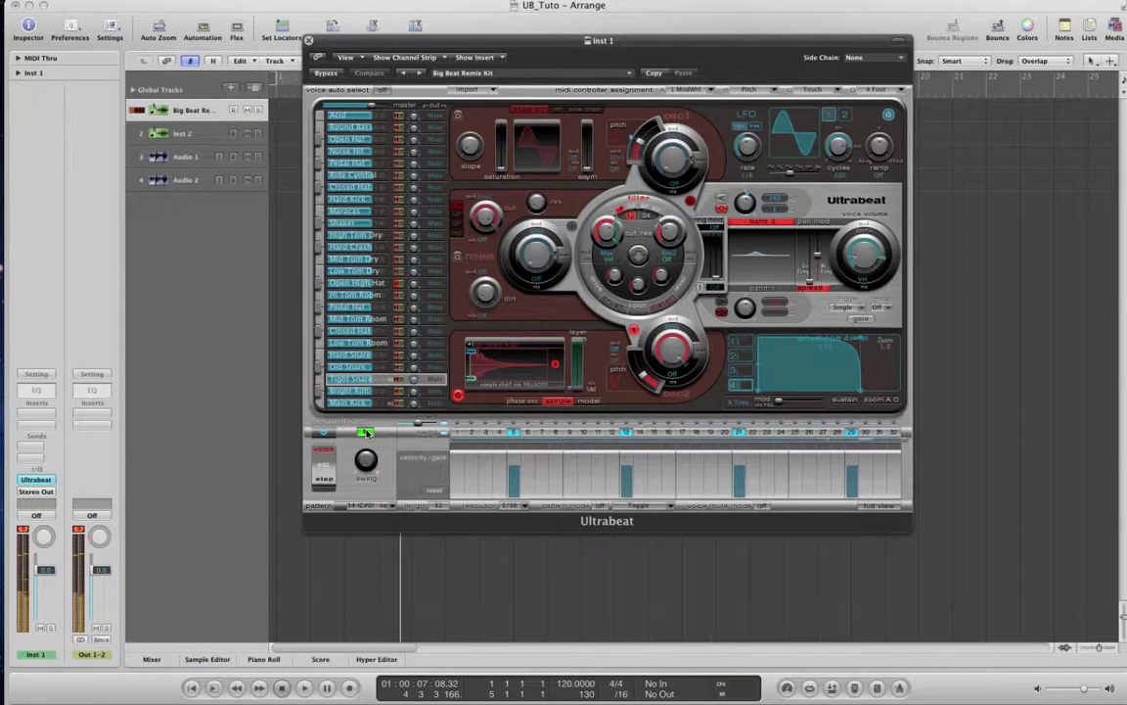
left_click(365, 433)
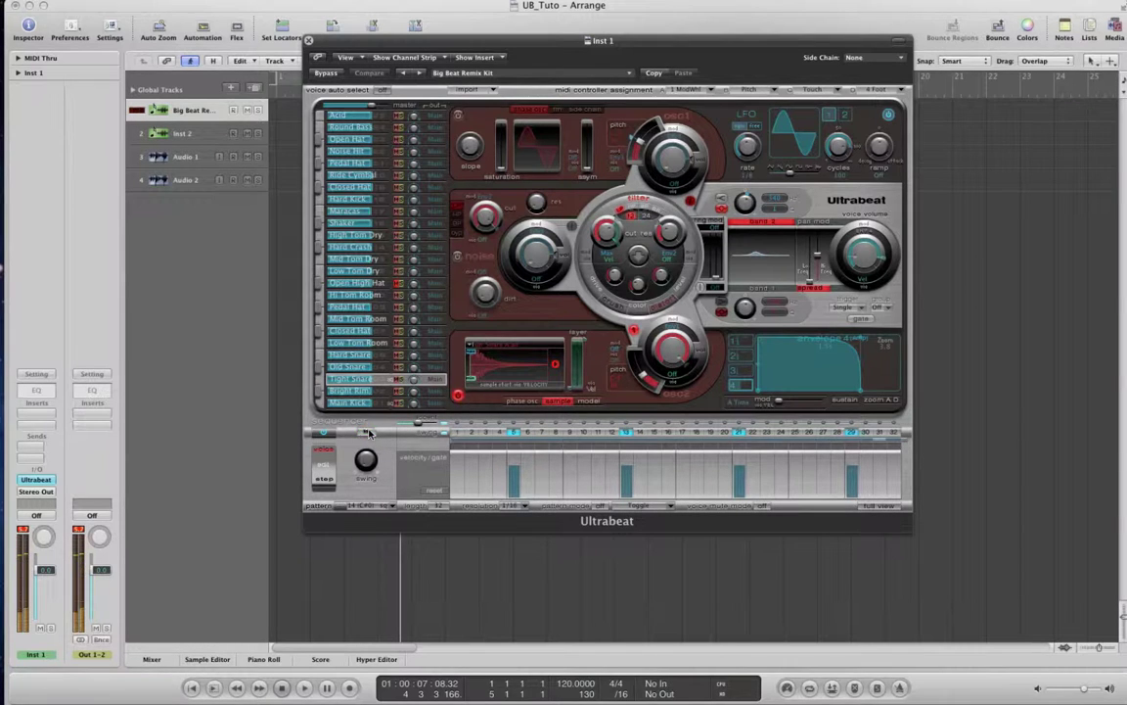
In full view, add every upbeat and every downbeat to the Closed Hat's sequence, and audition the pattern.
left_click(382, 333)
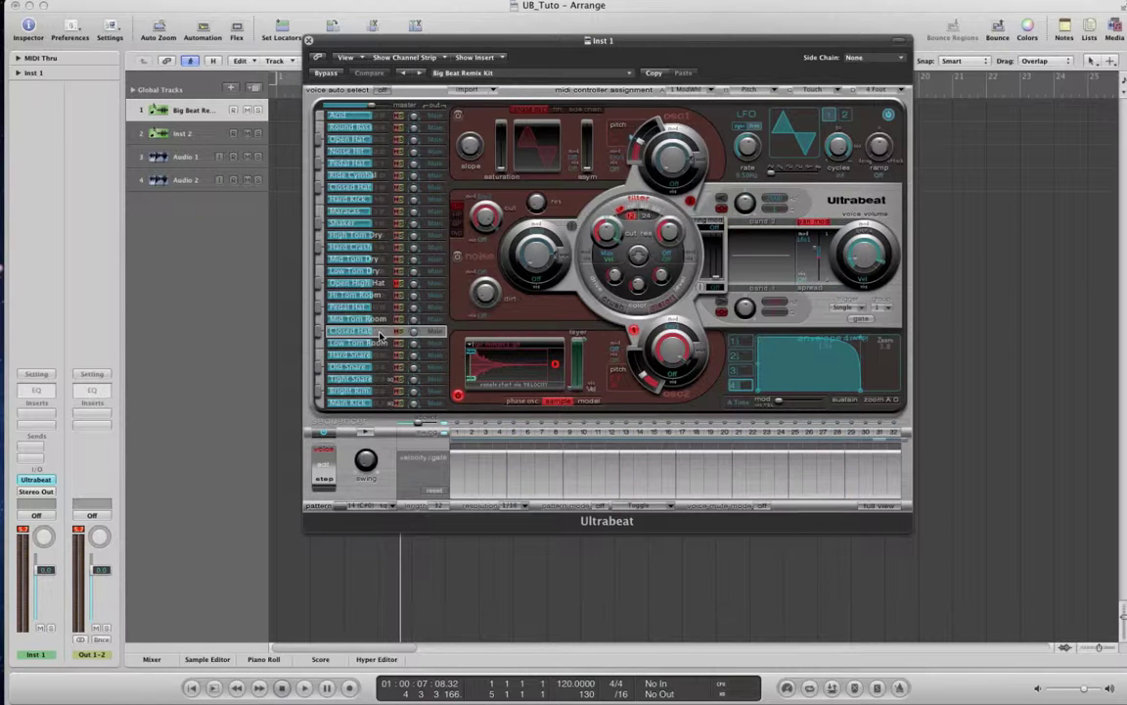
left_click(878, 507)
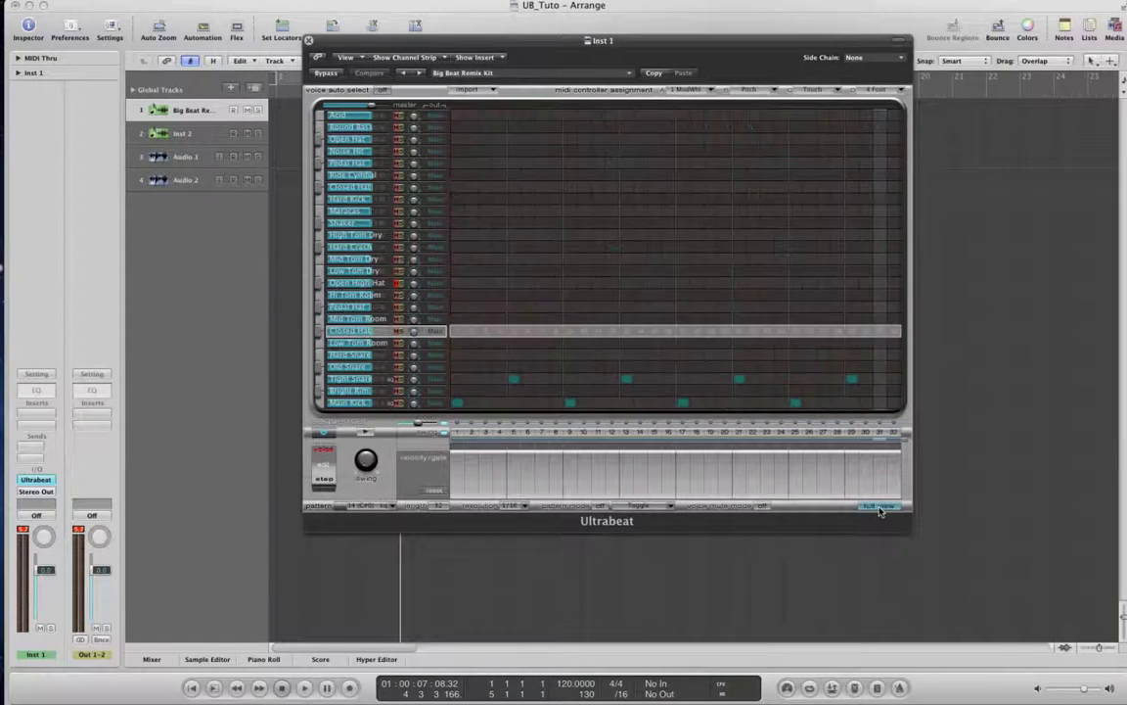
right_click(459, 335)
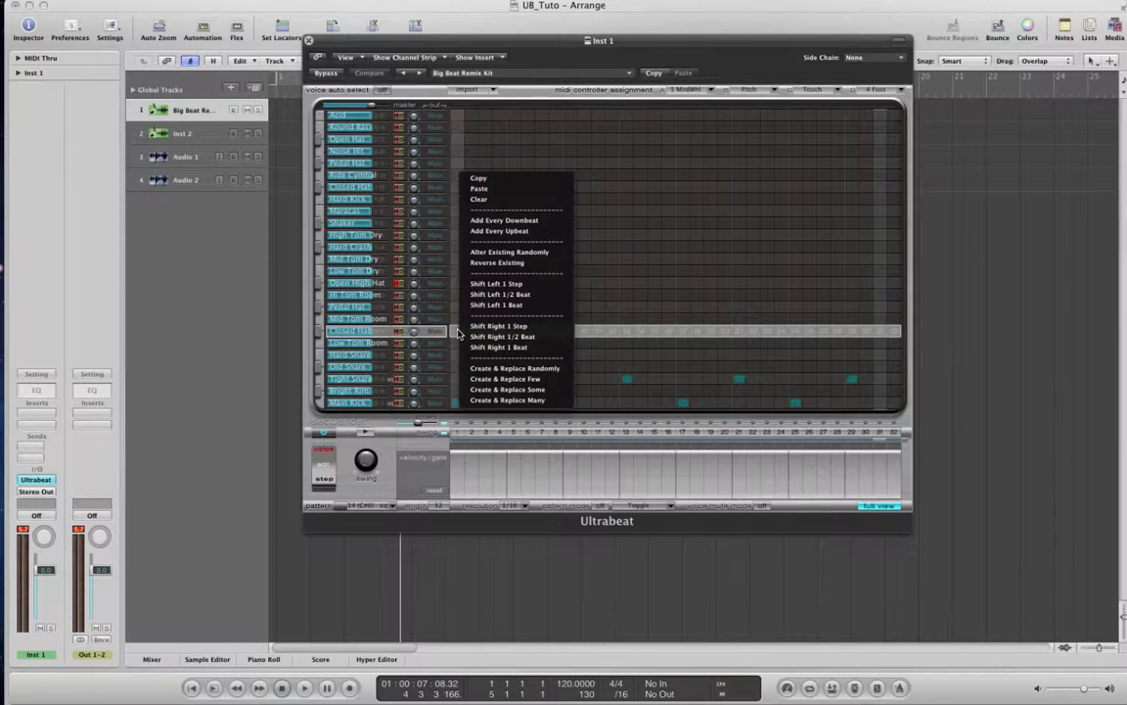
left_click(479, 232)
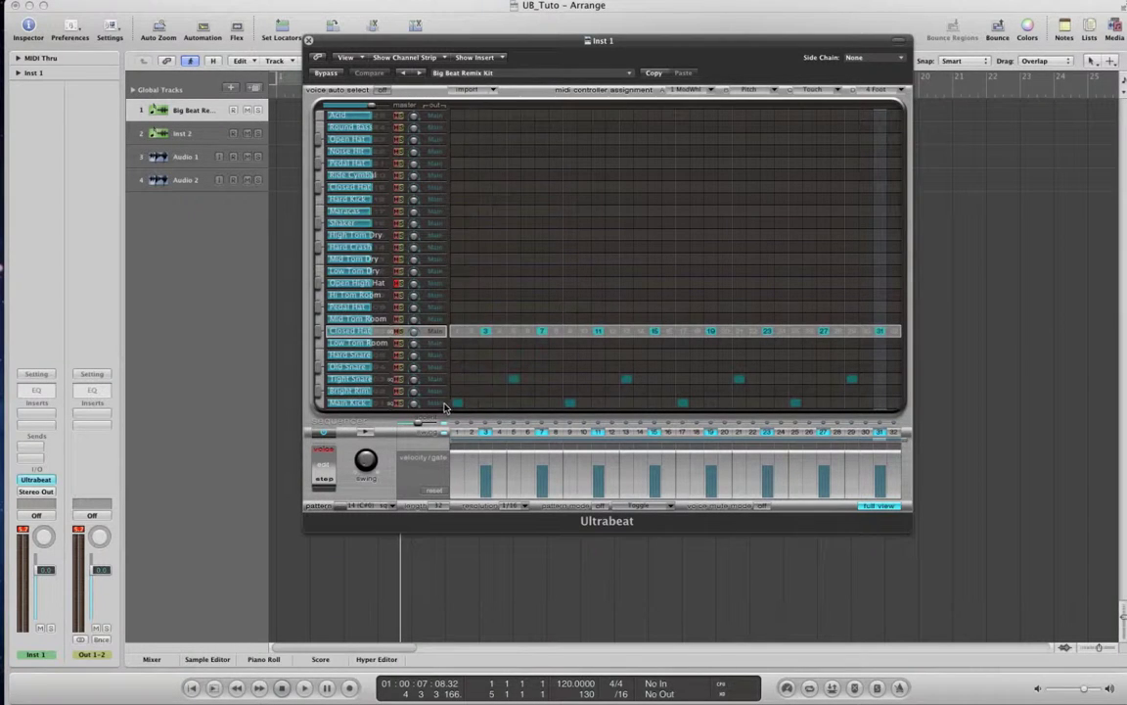
right_click(457, 332)
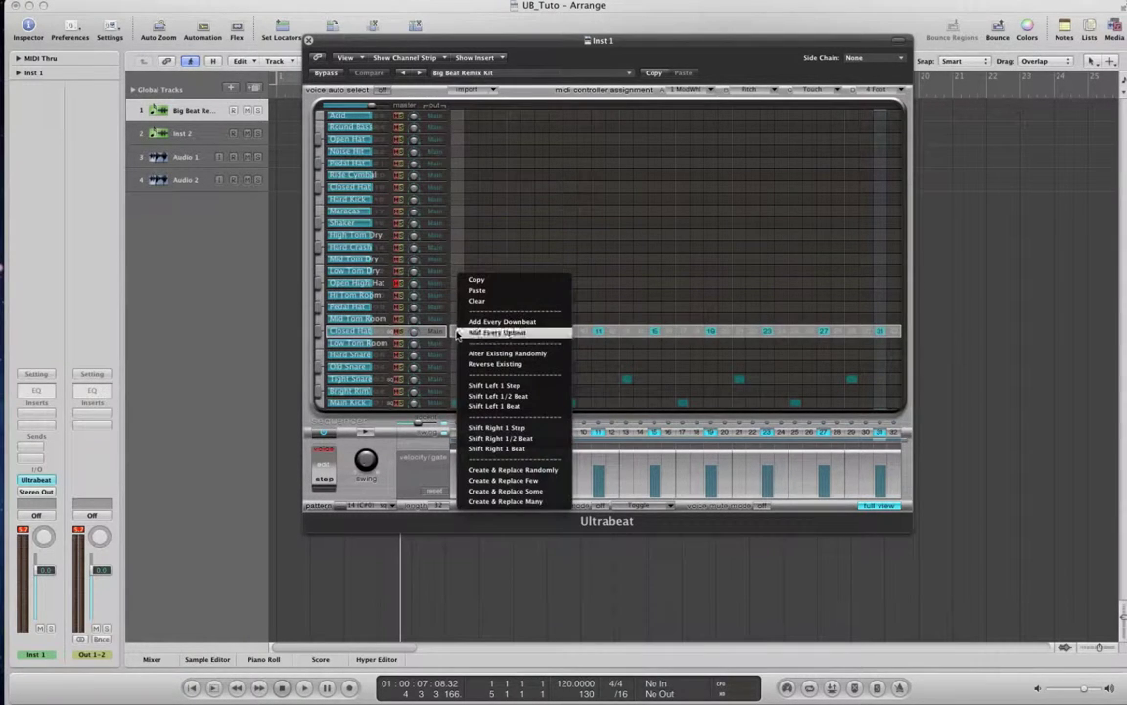
left_click(499, 322)
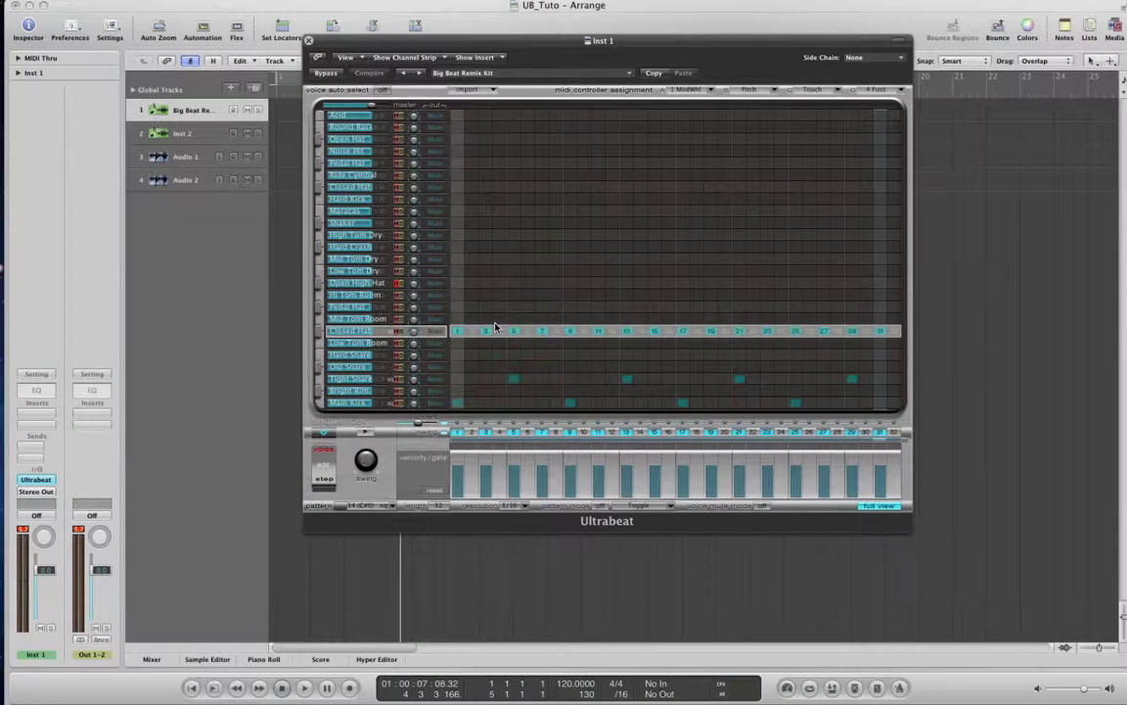
left_click(364, 433)
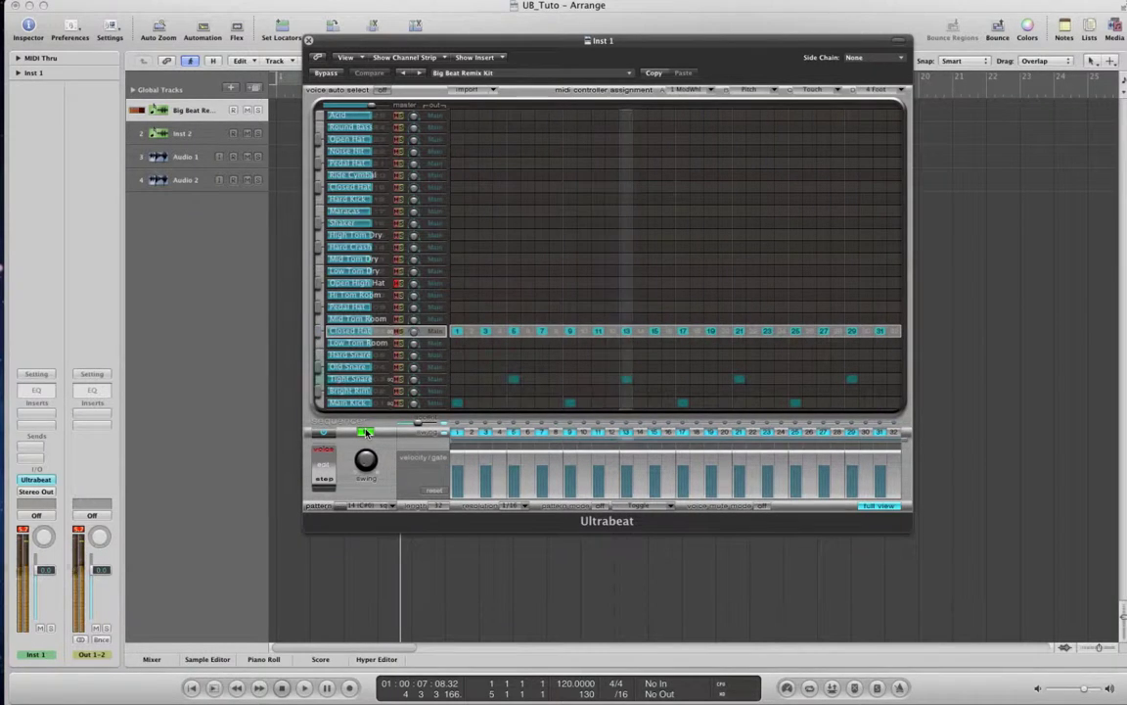
left_click(364, 433)
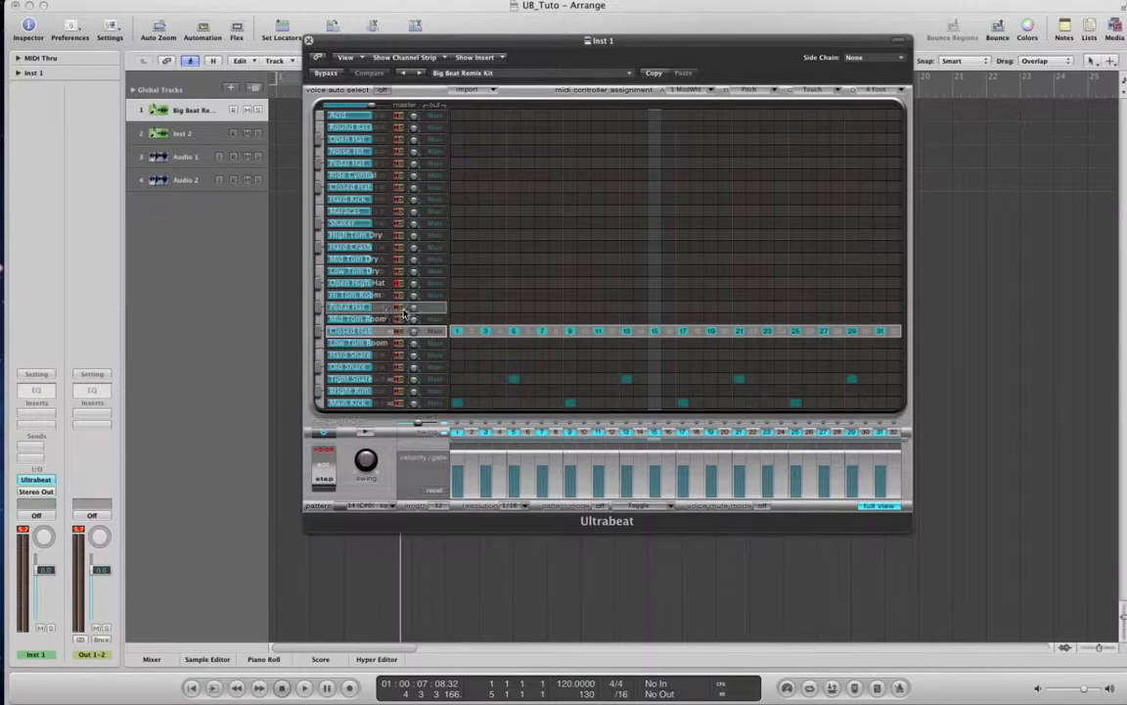
Add every downbeat to the Open High Hat, shift its sequence left by 1 step, and audition the pattern.
left_click(384, 285)
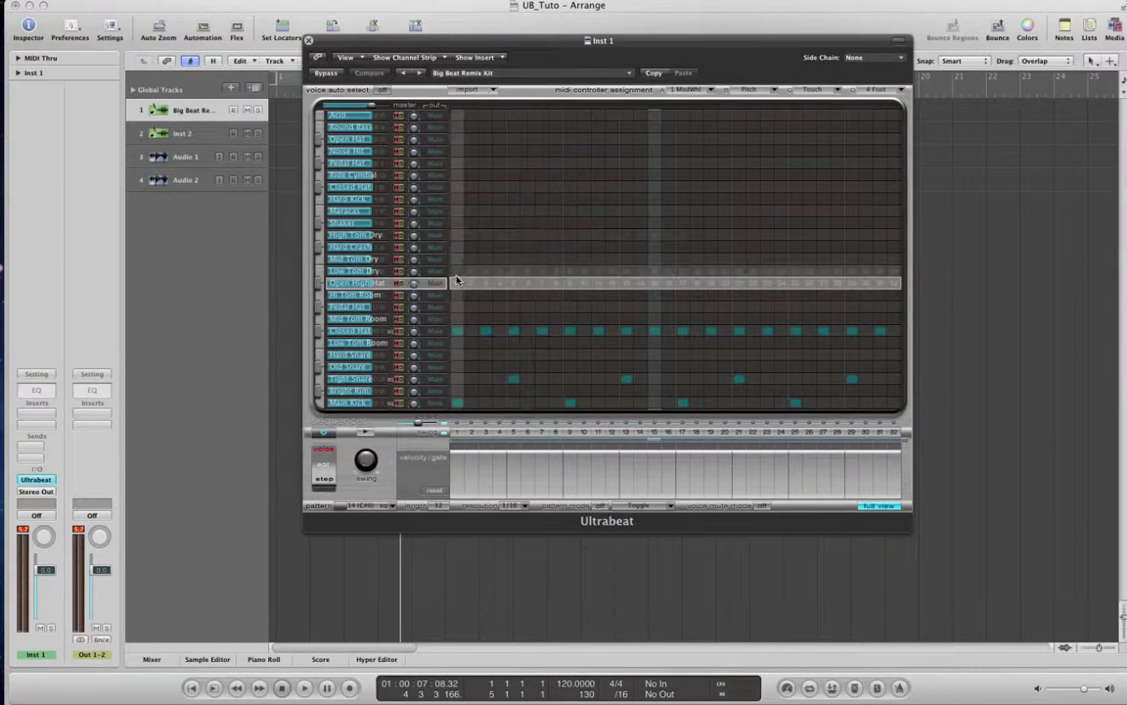
right_click(455, 287)
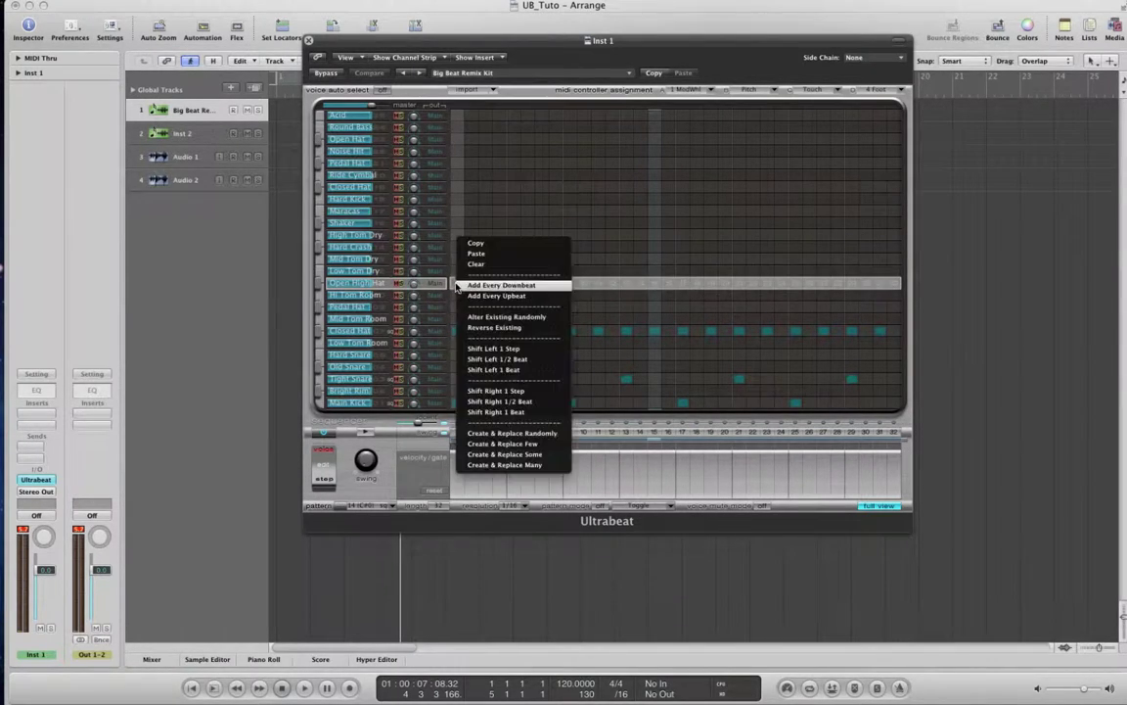
left_click(489, 288)
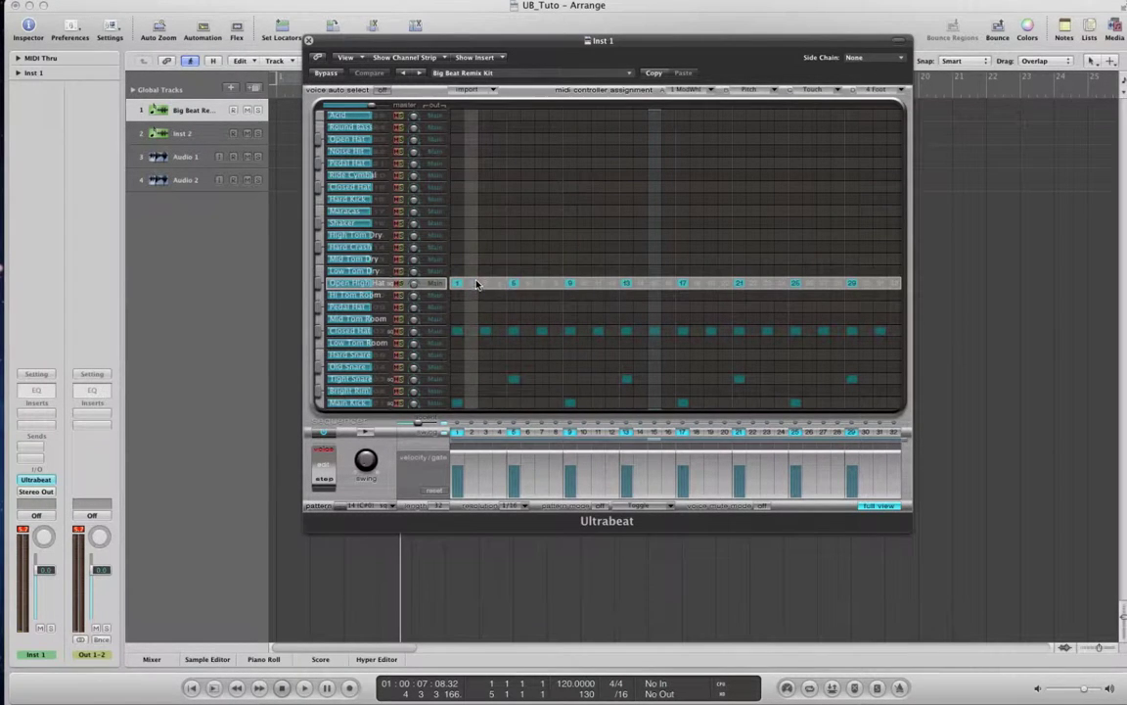
right_click(476, 284)
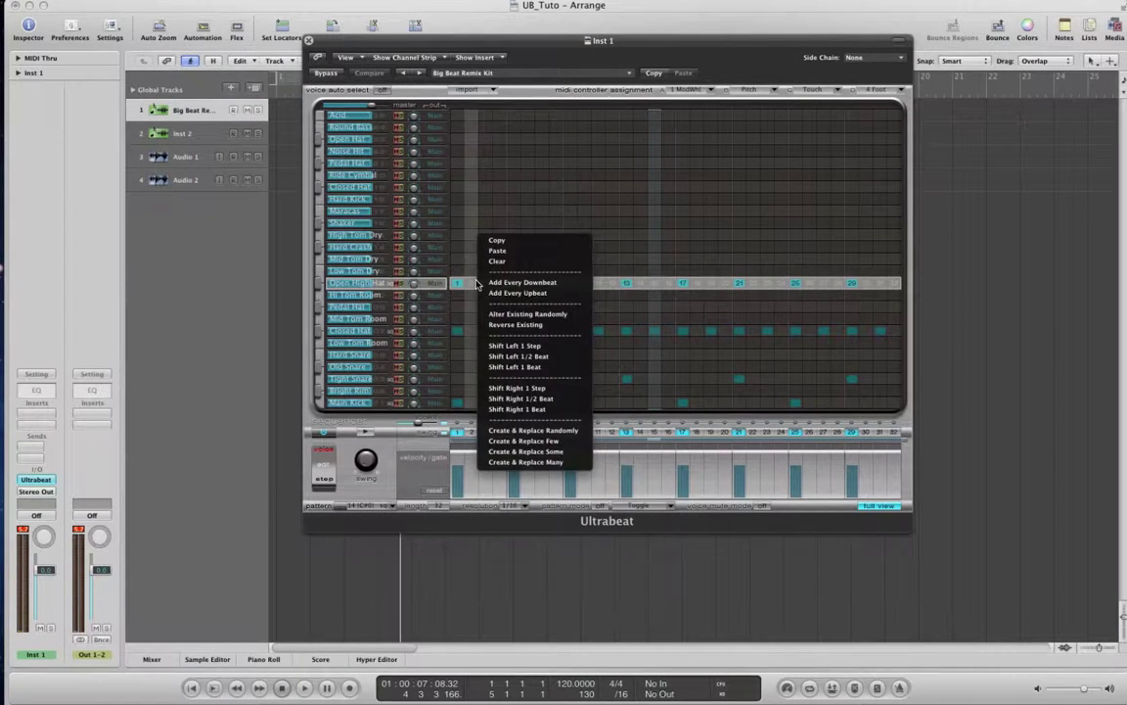
left_click(507, 346)
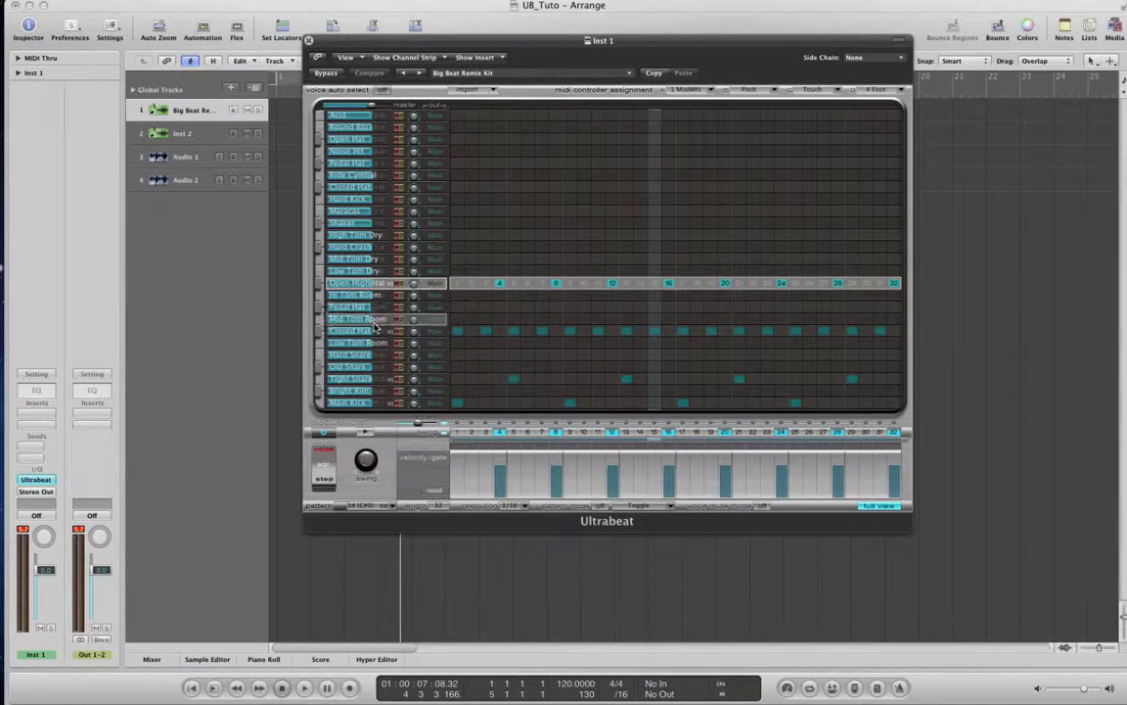
left_click(365, 433)
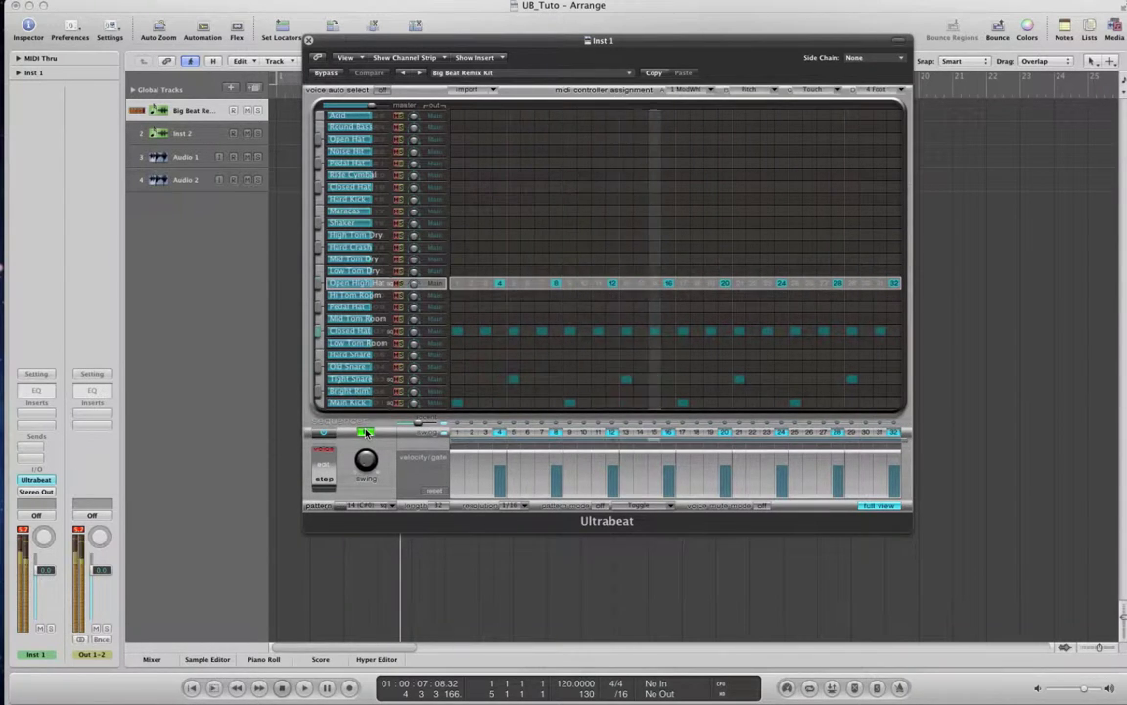
left_click(368, 433)
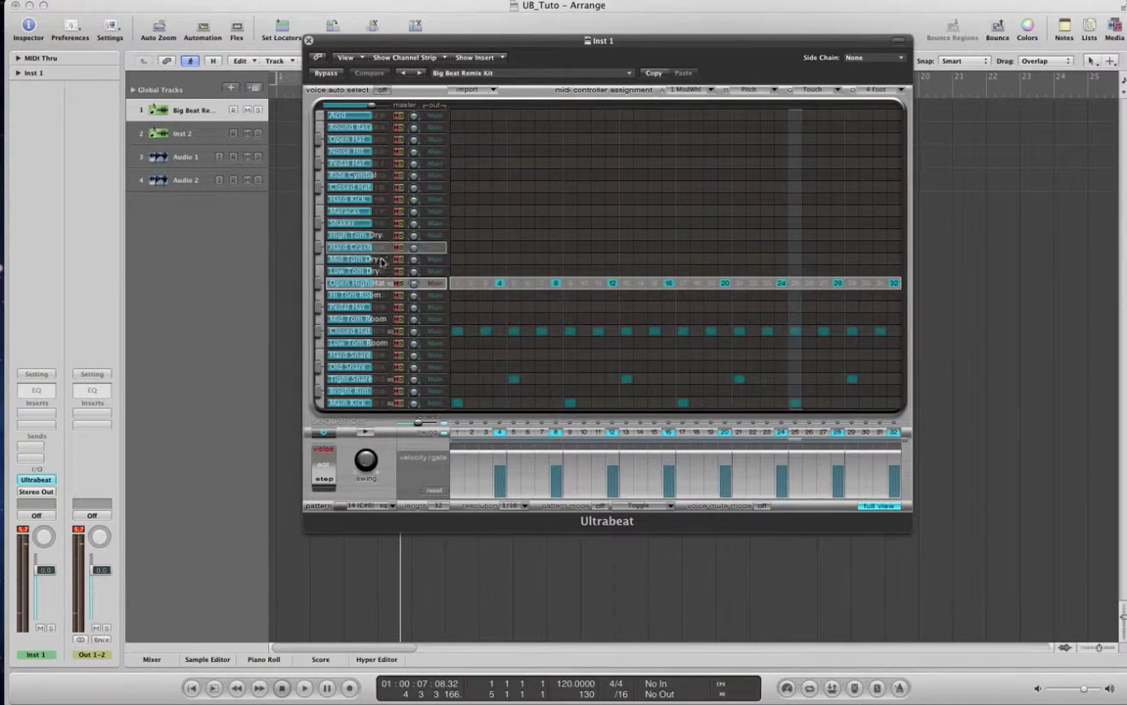
Clear the Closed Hat's step sequence.
left_click(368, 330)
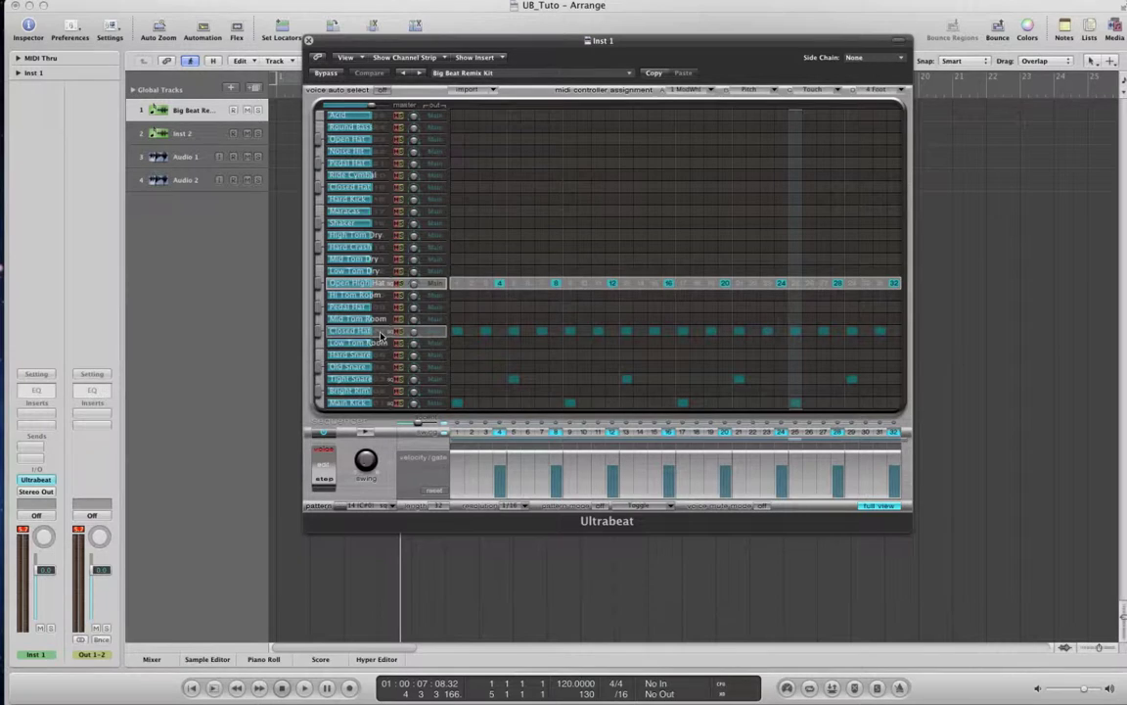
left_click(382, 332)
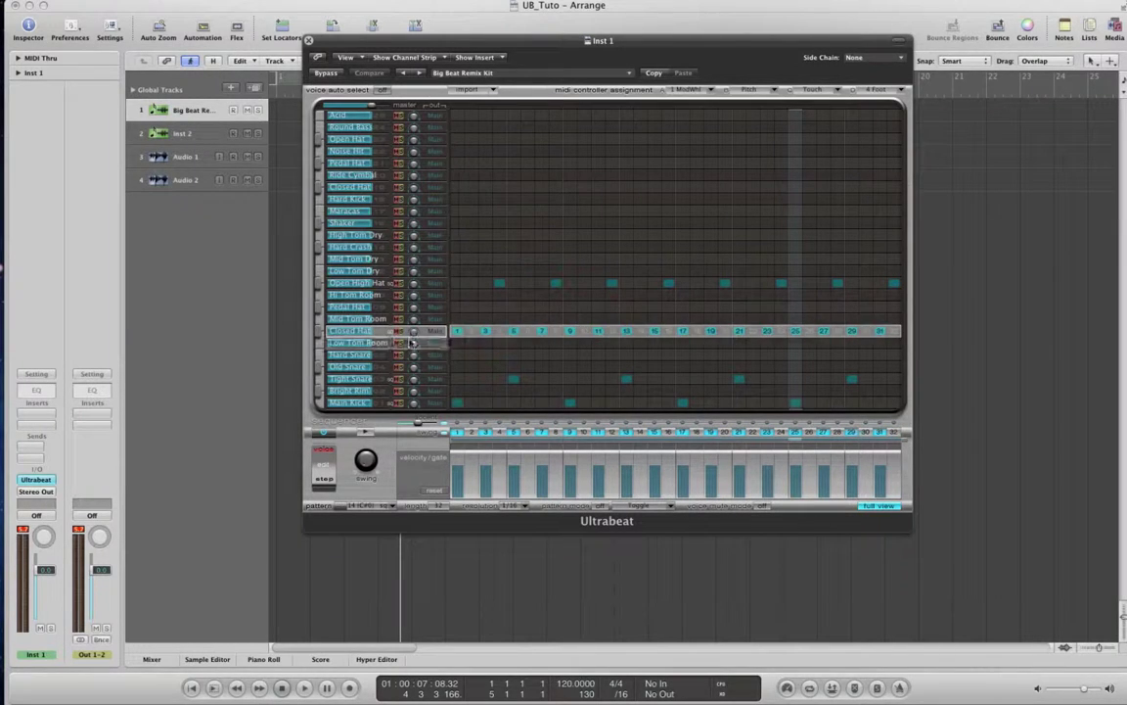
right_click(477, 335)
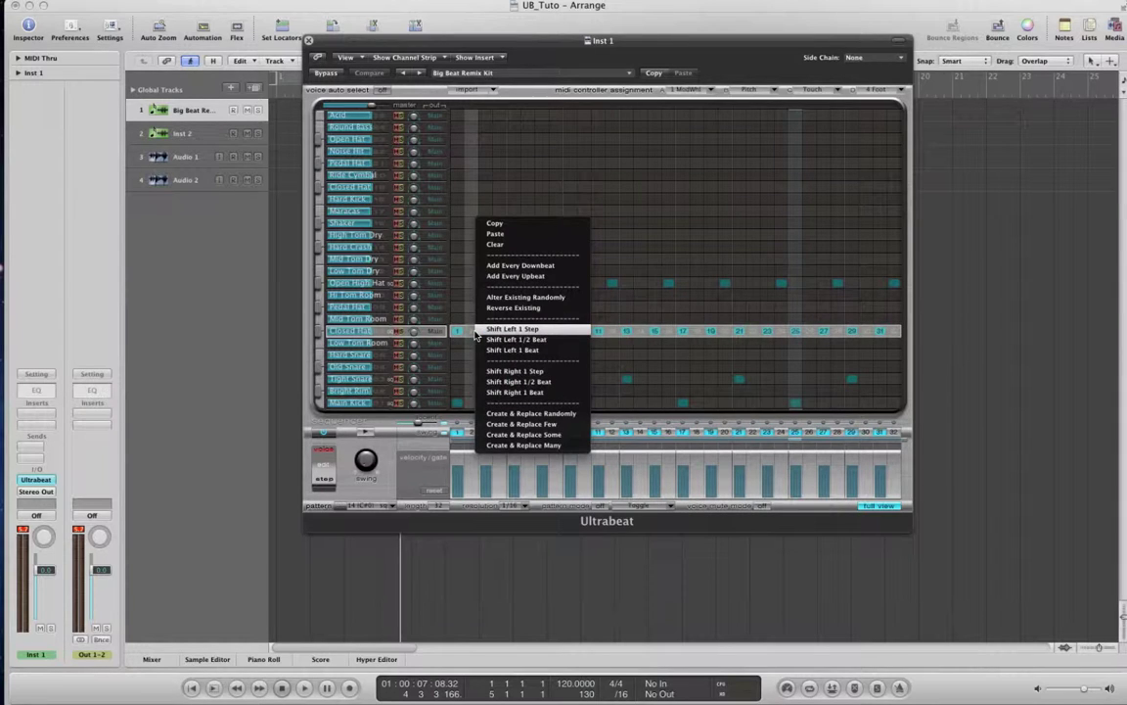
left_click(495, 244)
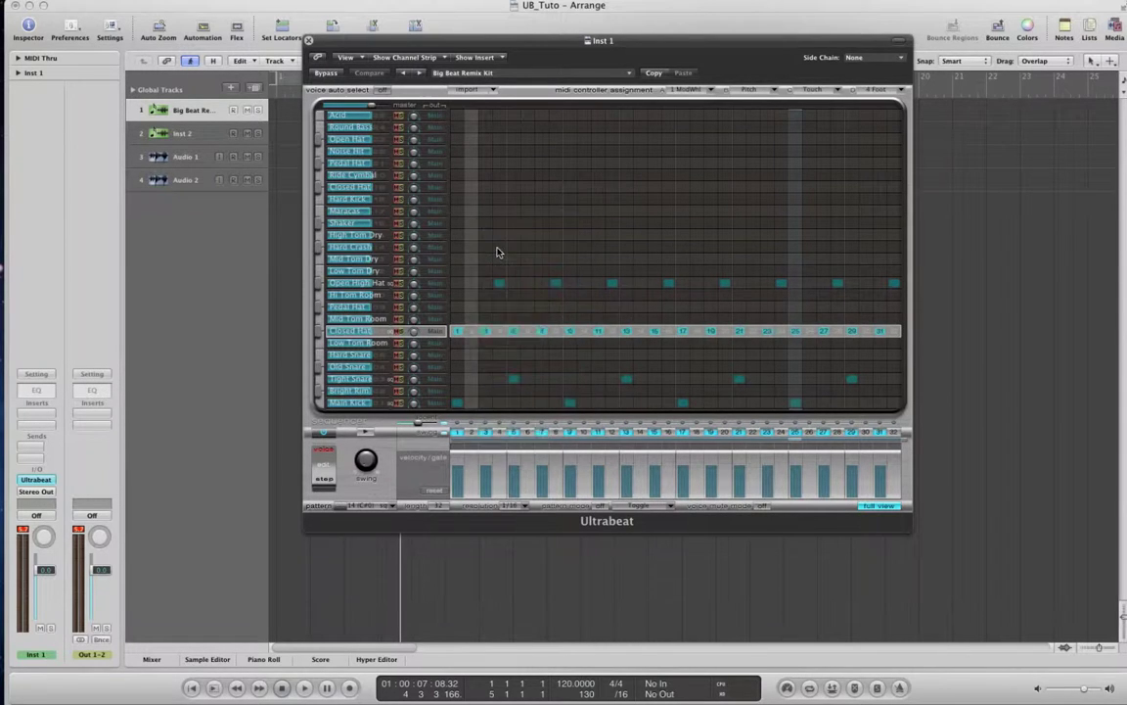
Add every downbeat and every upbeat to the Closed Hat's step sequence.
right_click(476, 335)
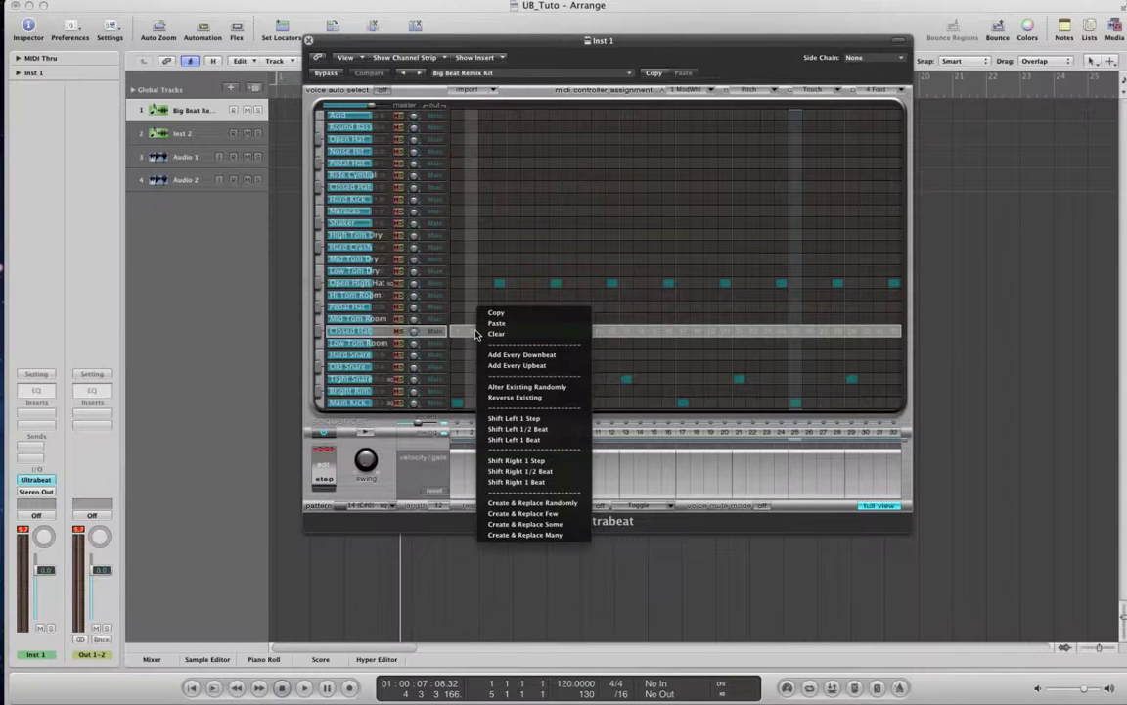
left_click(494, 354)
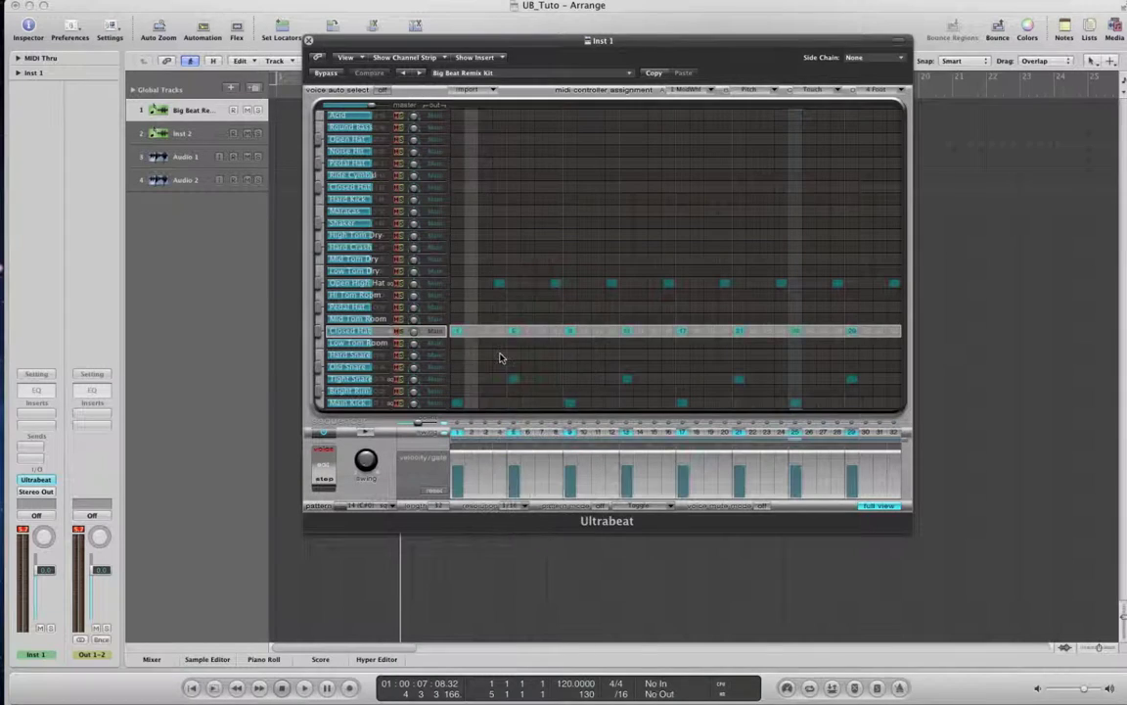
right_click(482, 334)
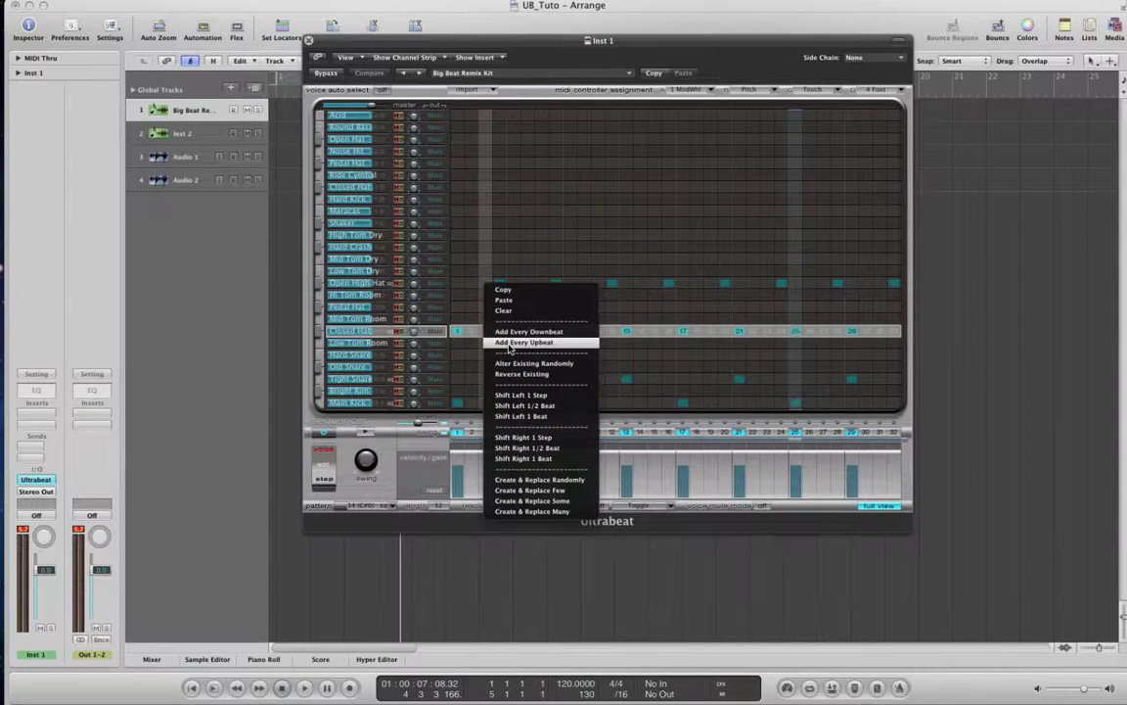
left_click(508, 348)
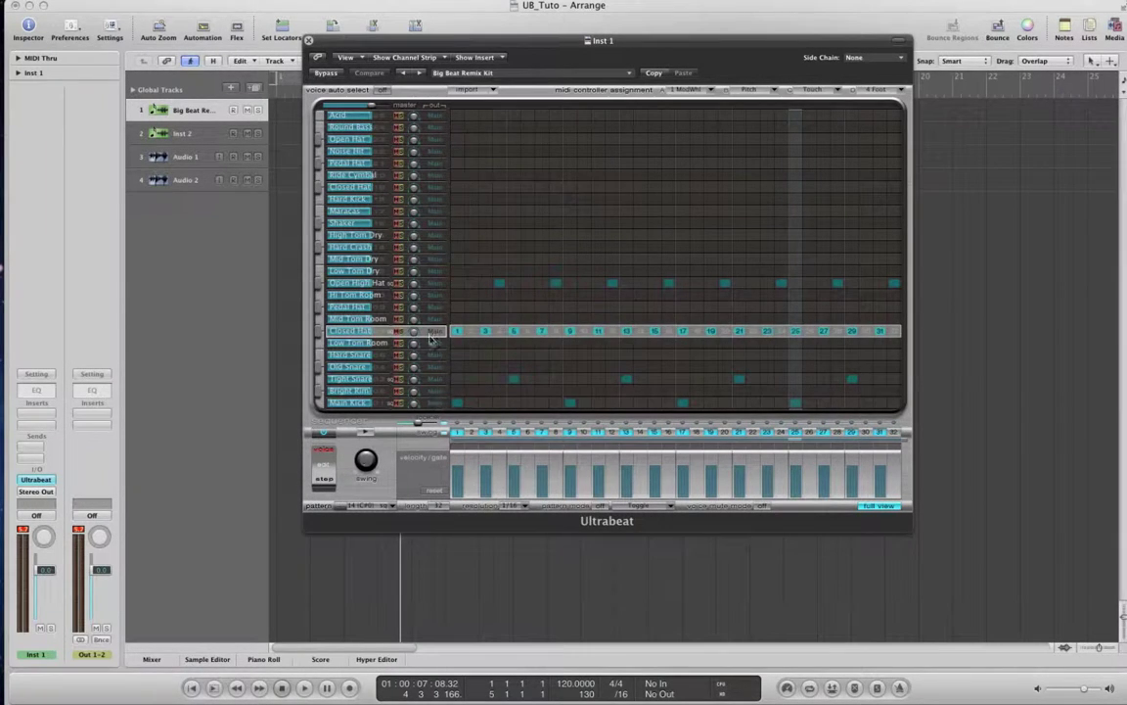
right_click(479, 333)
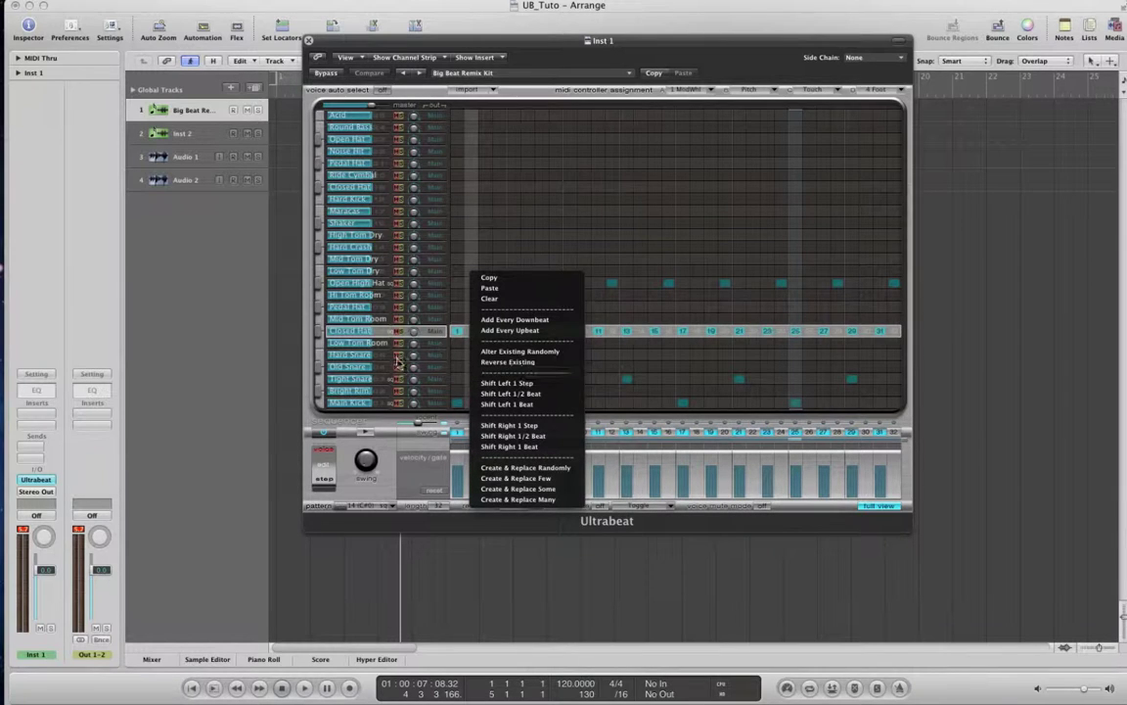
left_click(383, 487)
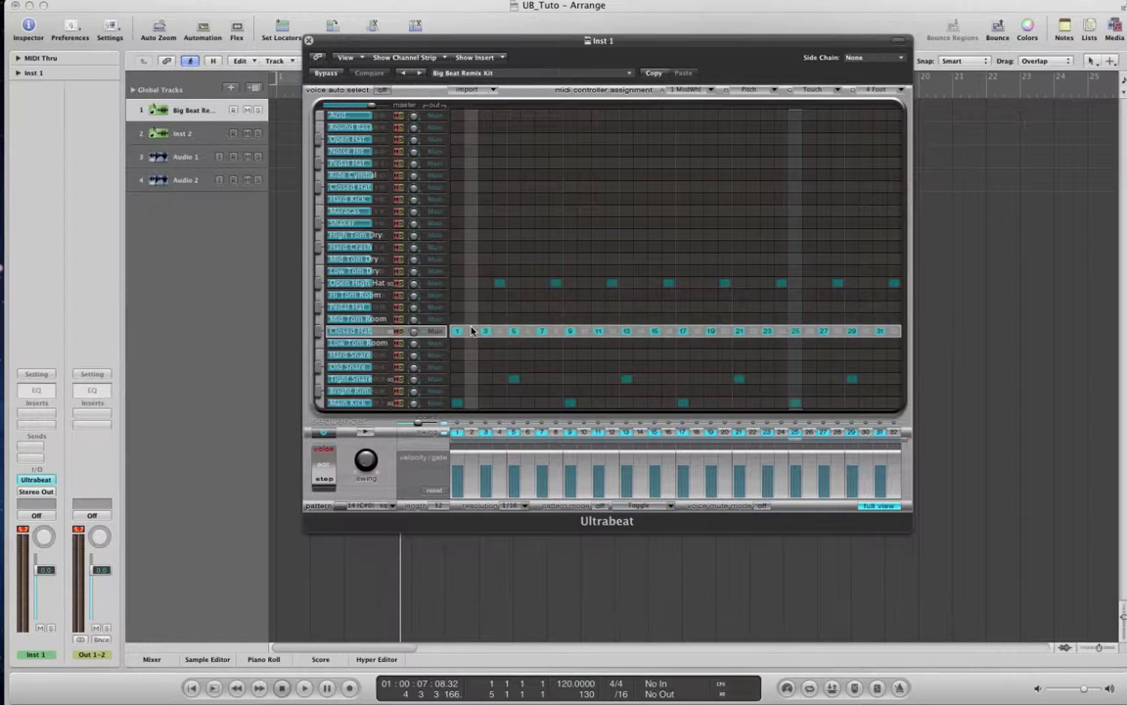
Add Closed Hat hits on steps 2, 6, 10, 14, 18, 22, 26 and 30, and audition the pattern.
left_click(471, 331)
left_click(524, 332)
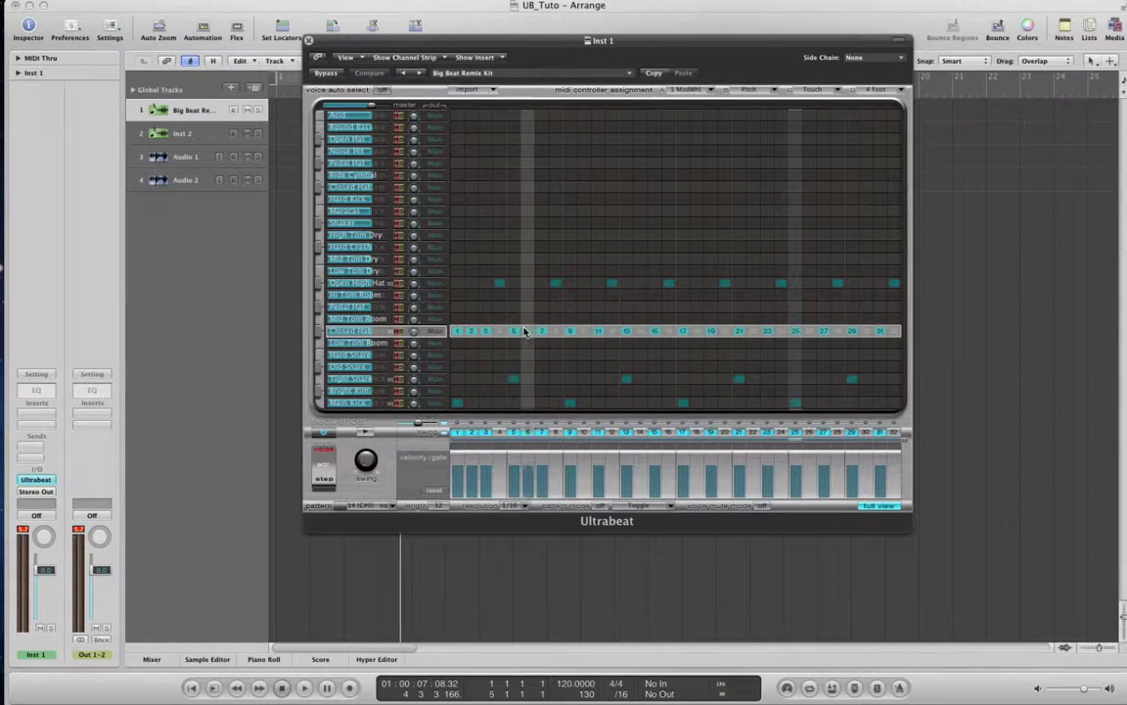
left_click(584, 332)
left_click(640, 332)
left_click(696, 331)
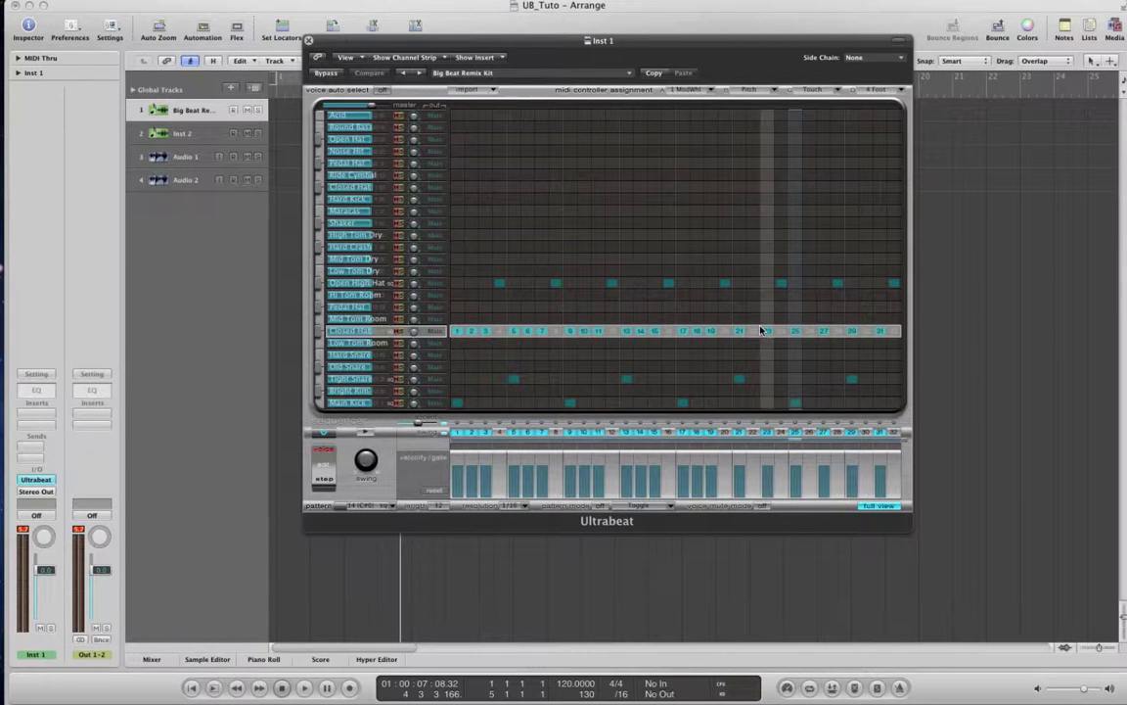
left_click(752, 332)
left_click(809, 332)
left_click(866, 332)
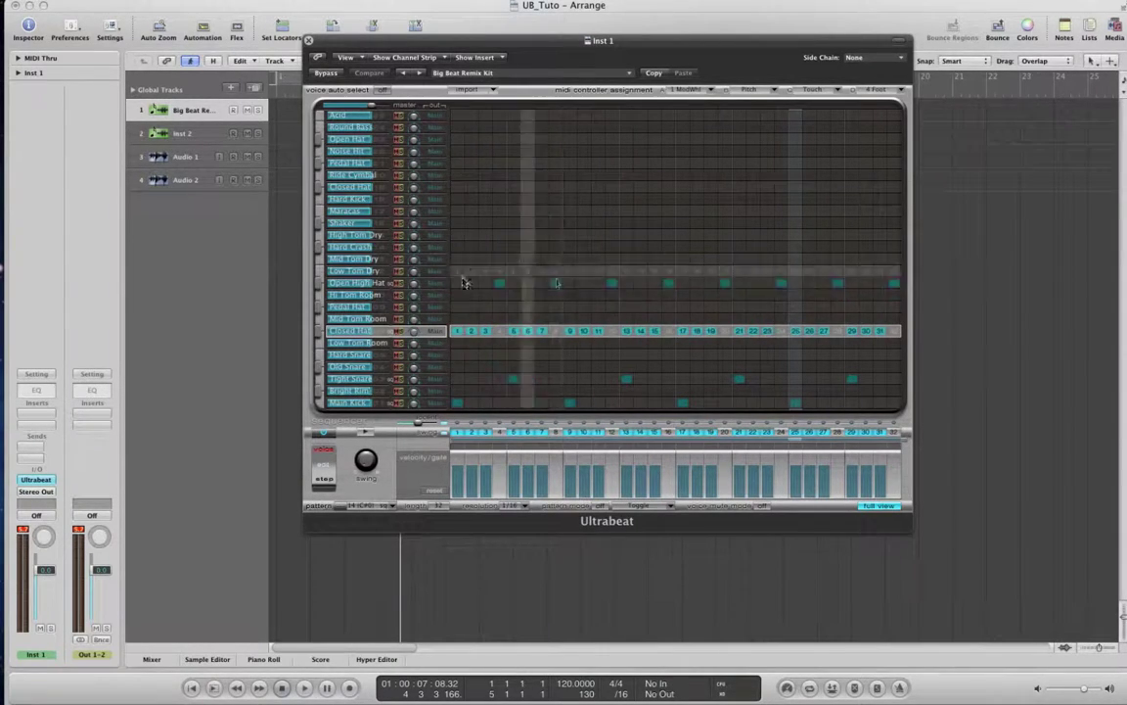
left_click(366, 432)
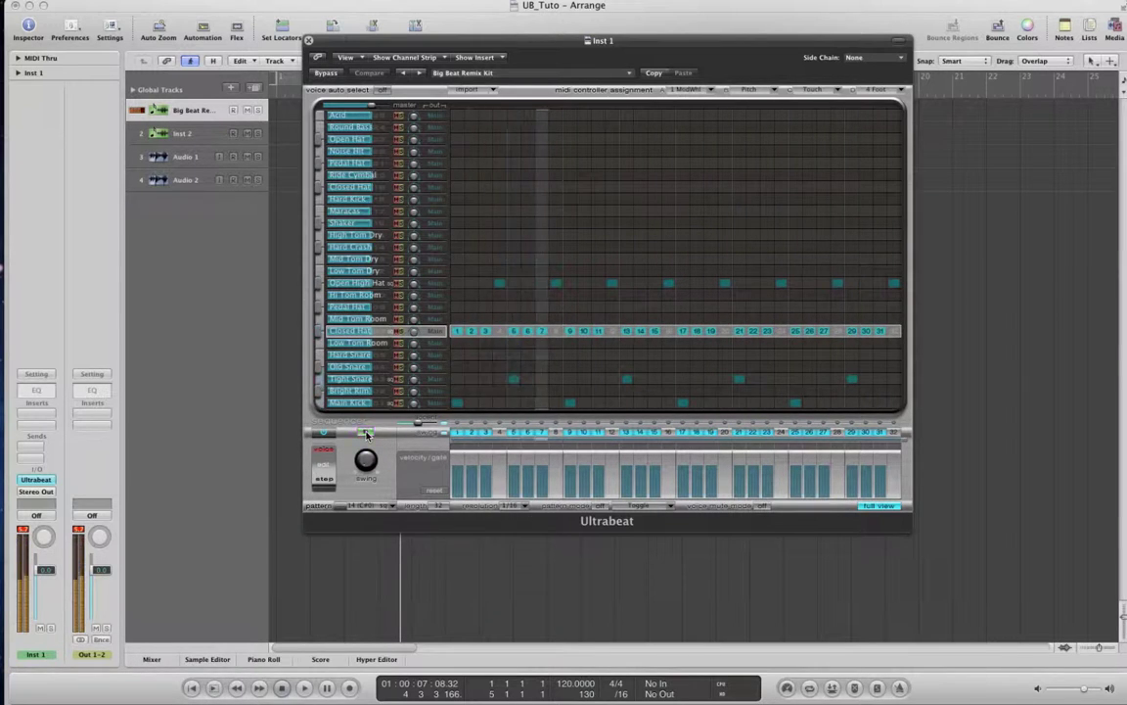
left_click(366, 433)
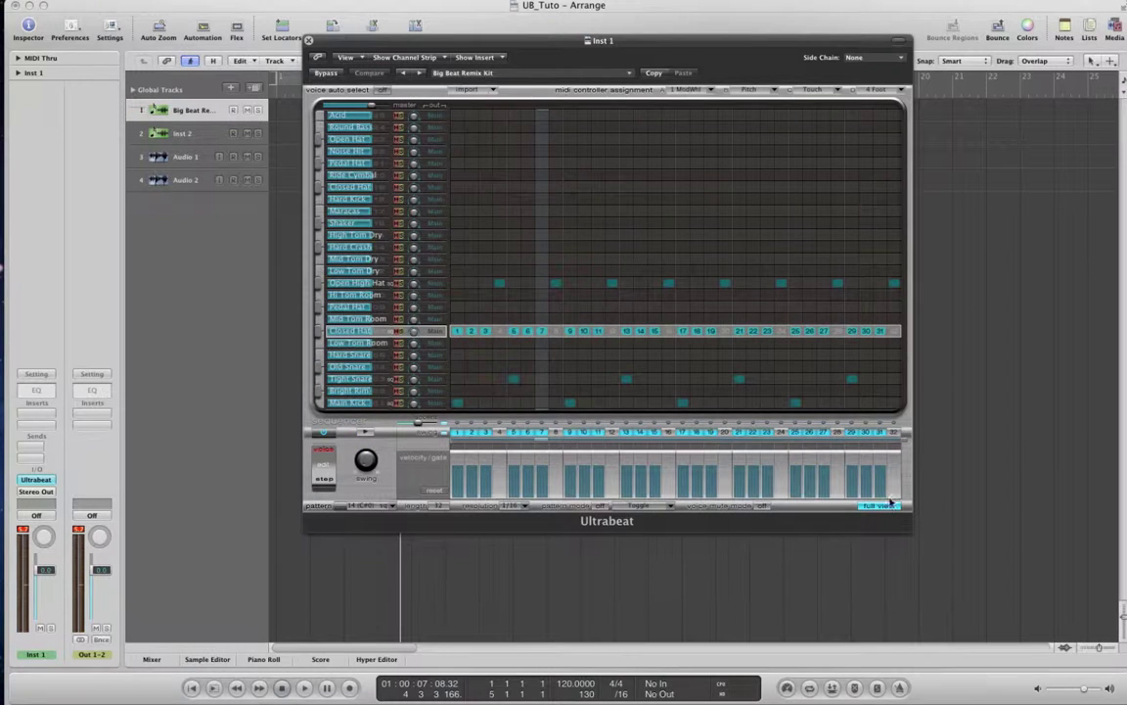
Leave full view, add a Tight Snare hit on step 23, and audition the pattern.
left_click(879, 505)
left_click(329, 367)
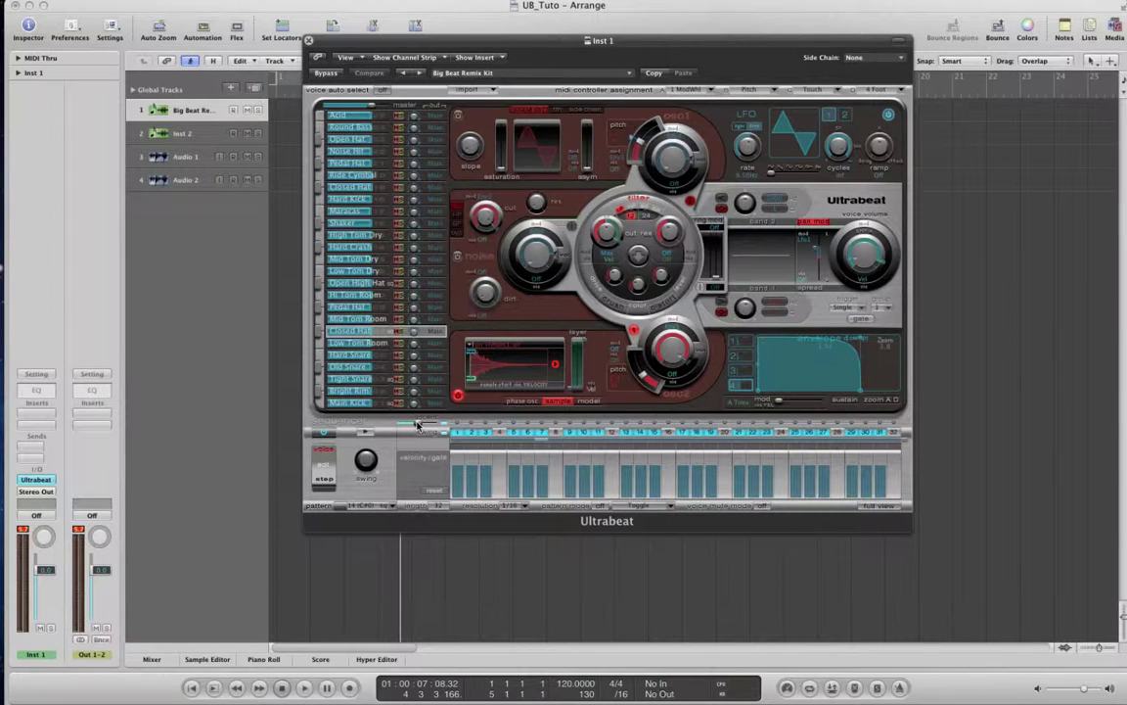
mouse_move(418, 424)
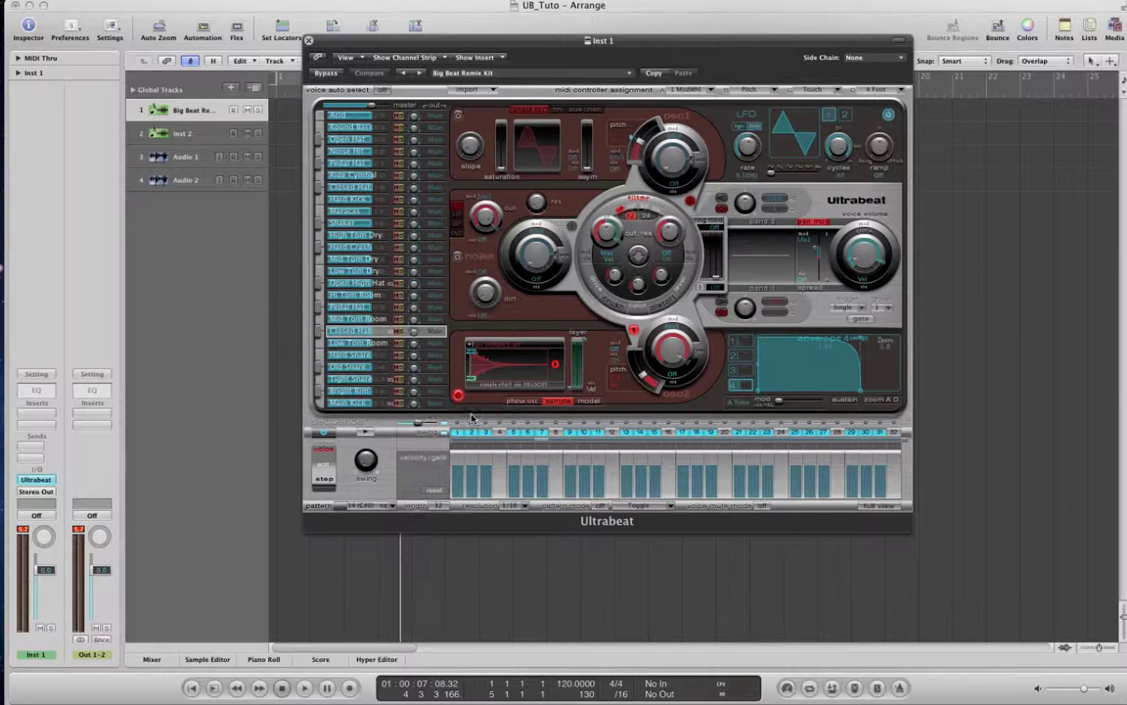
left_click(382, 382)
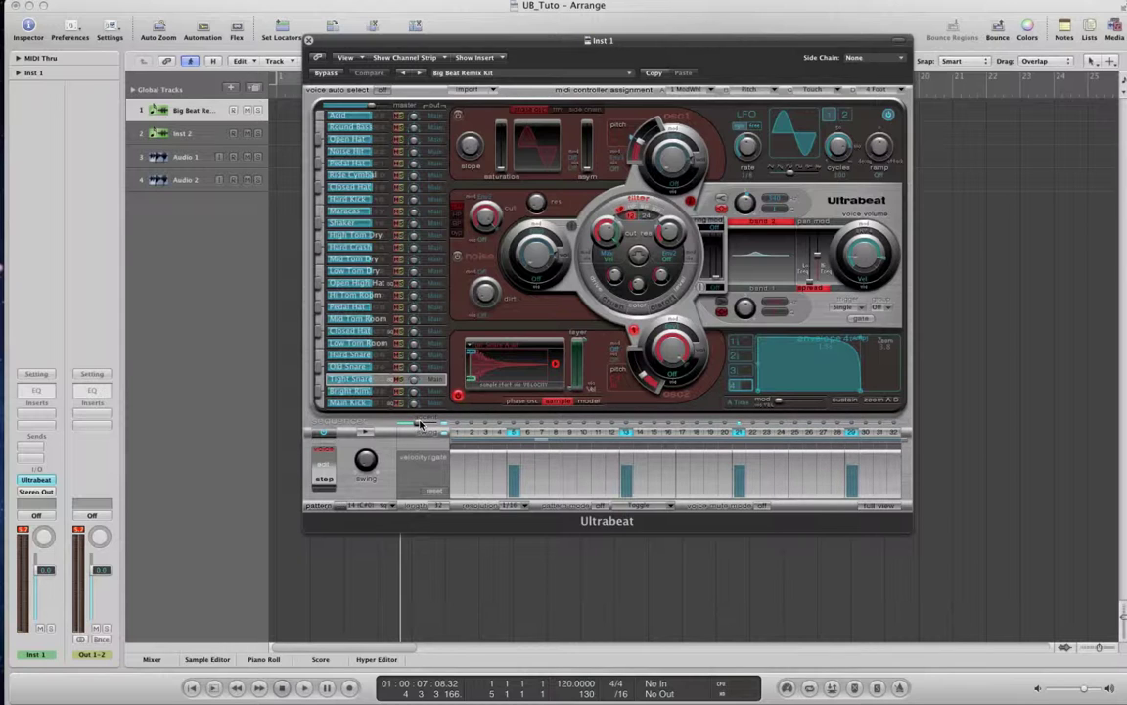
left_click(366, 433)
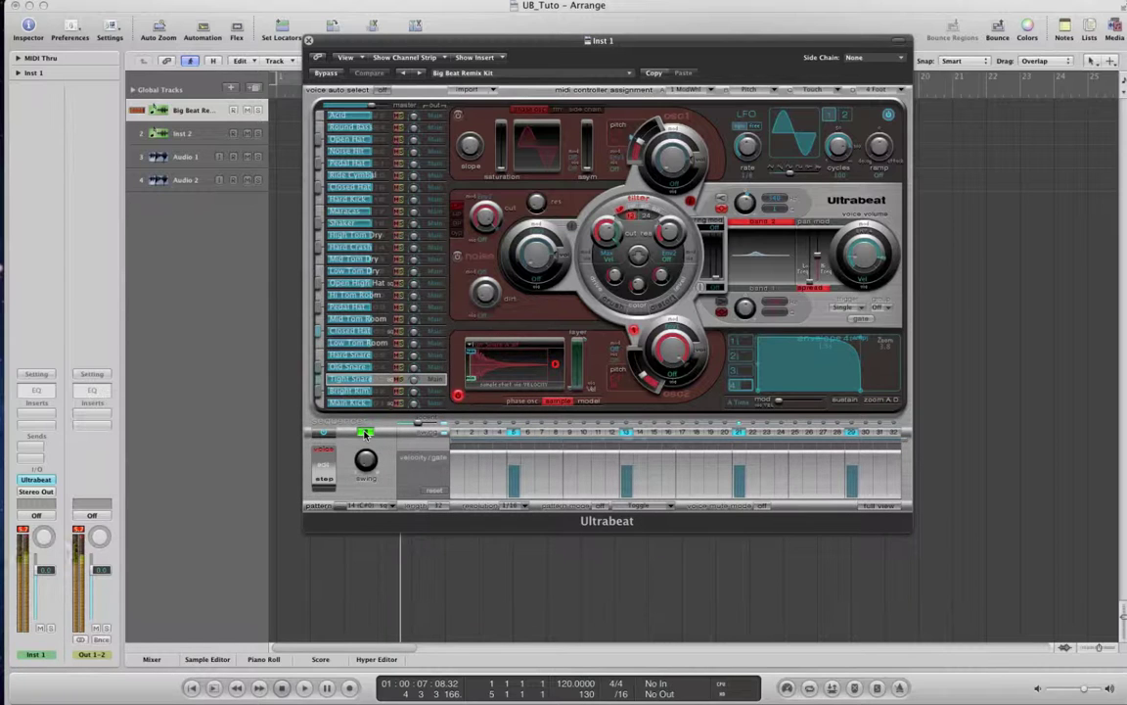
left_click(366, 433)
left_click(768, 433)
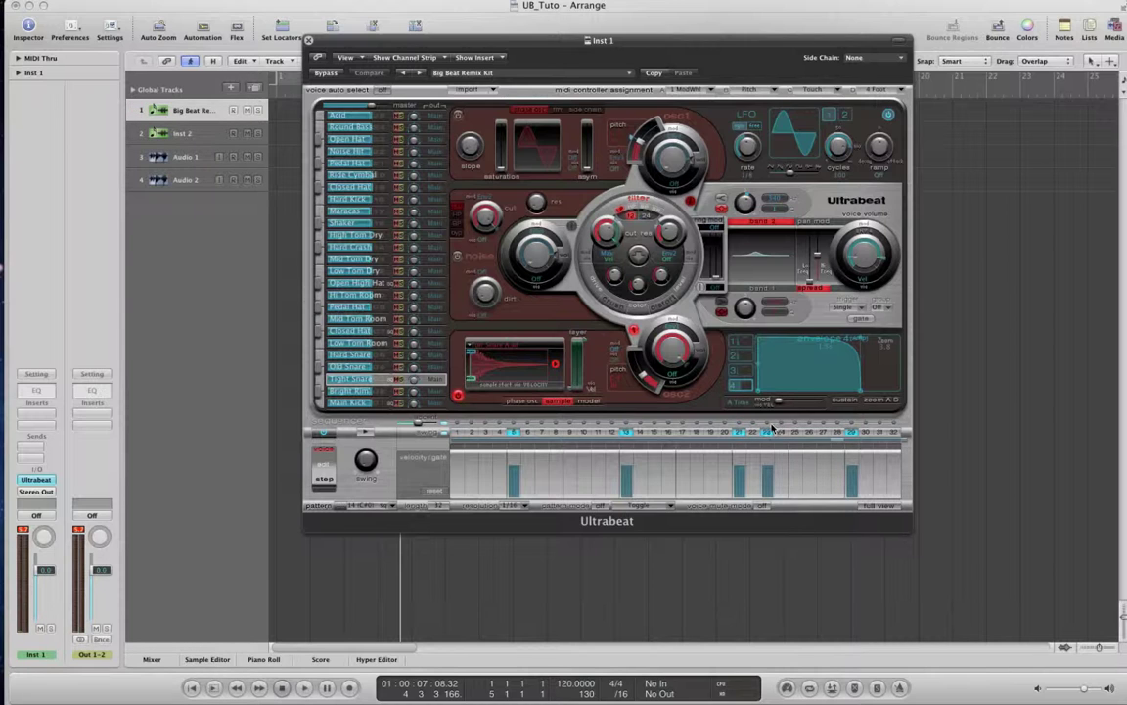
left_click(366, 433)
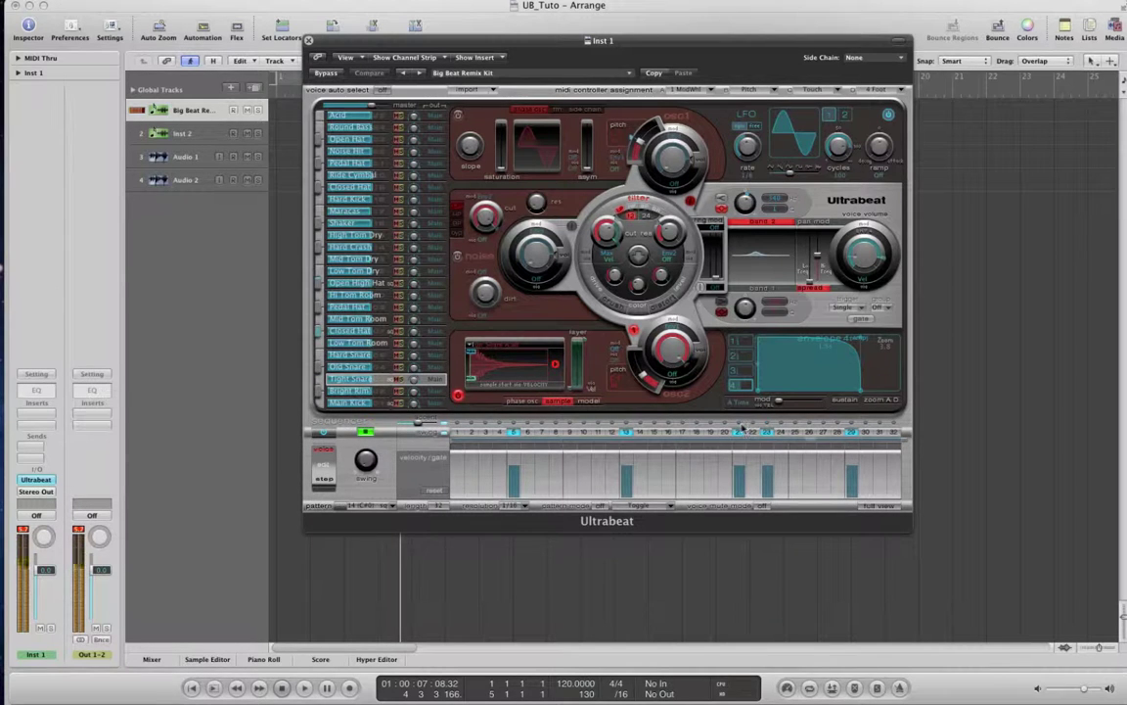
left_click(365, 433)
Add Main Kick hits on steps 15 and 31, and audition the pattern.
left_click(354, 402)
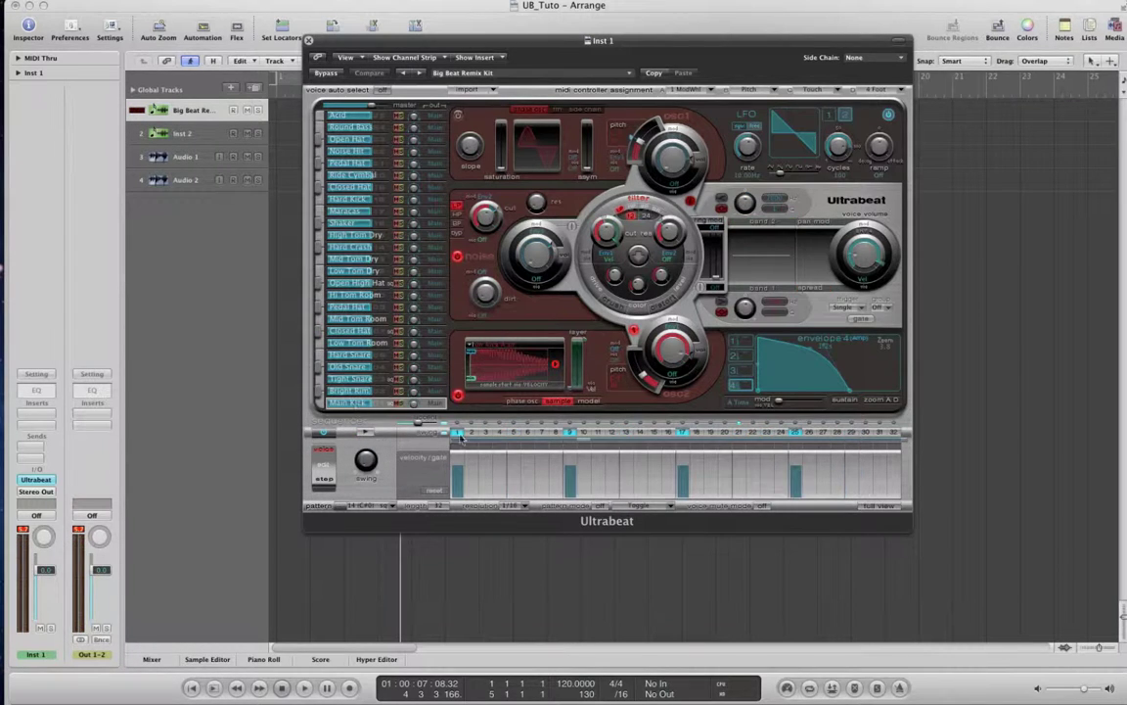
left_click(880, 433)
left_click(654, 434)
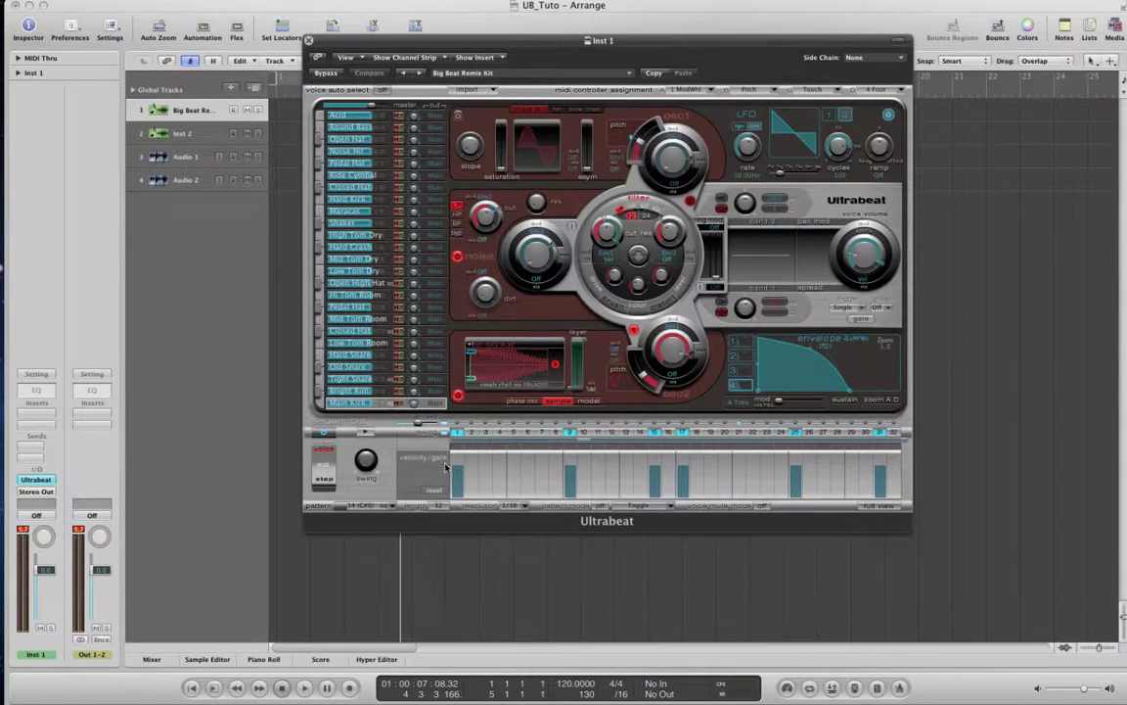
left_click(363, 433)
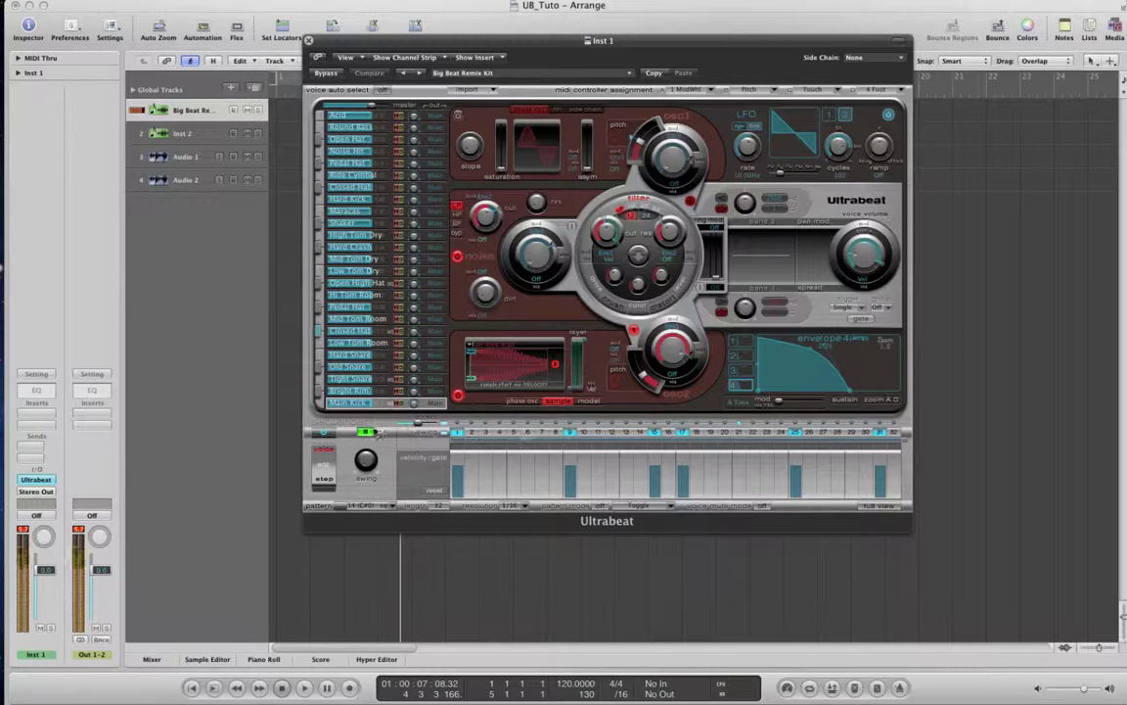
left_click(363, 432)
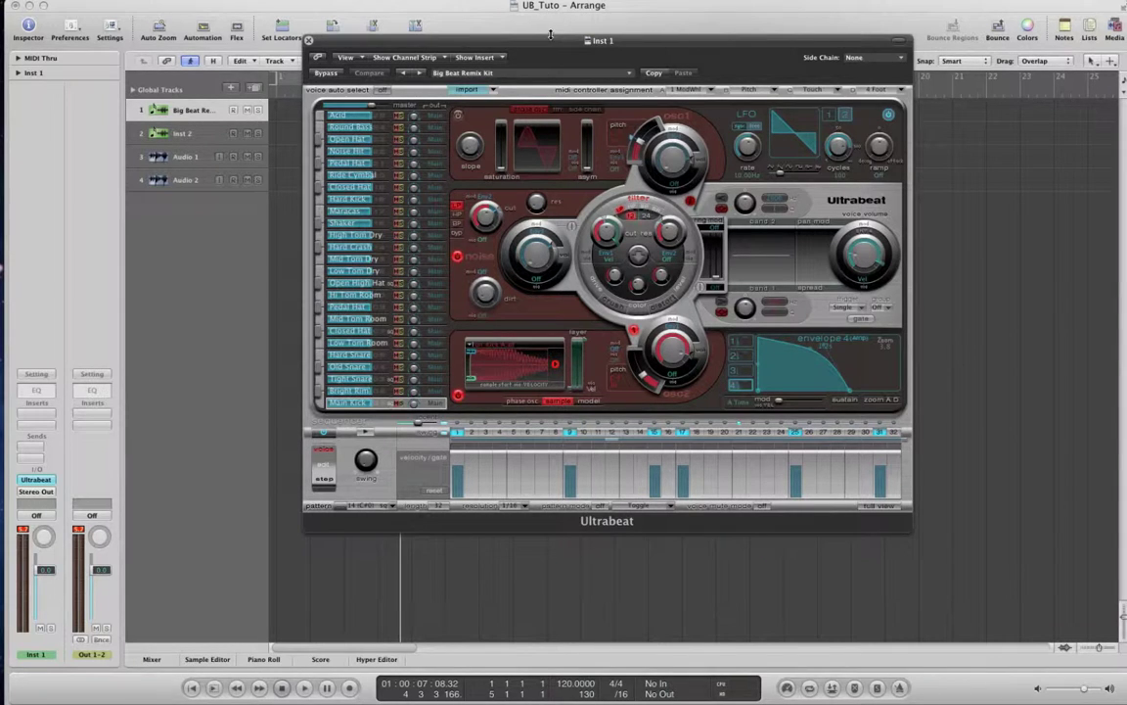
Uncover the arrangement and place sequencer pattern 14 (C#0) as a region at bar 1 of the Big Beat Remix Kit track.
left_click_drag(546, 48, 774, 36)
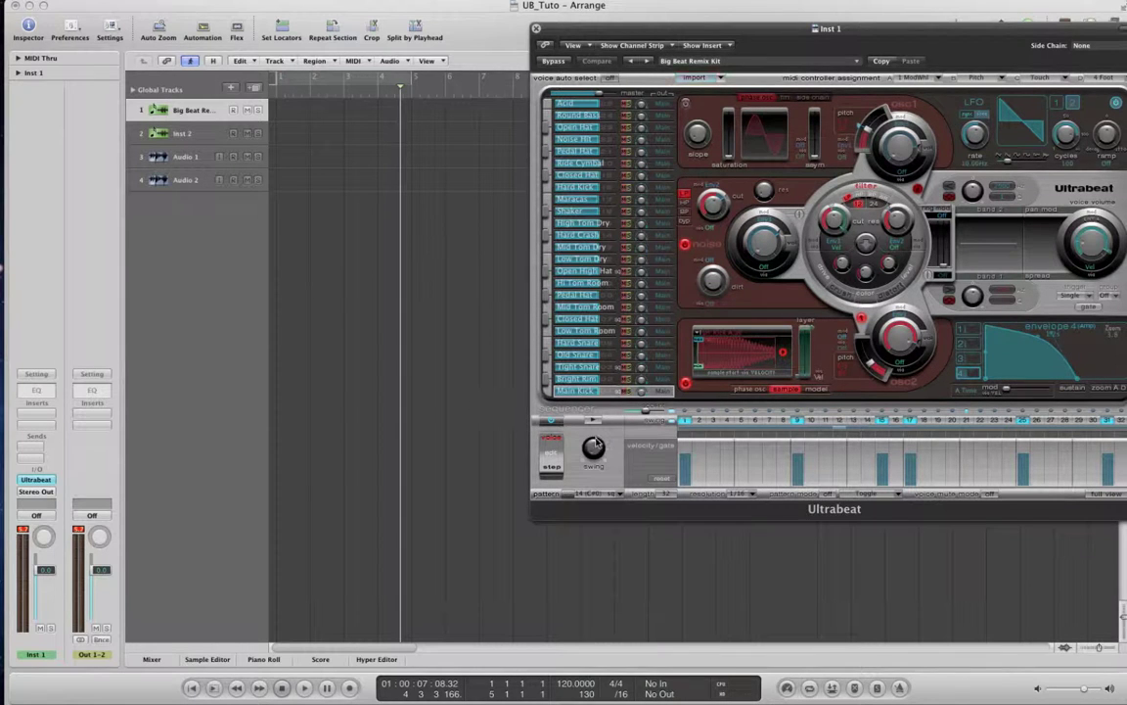
left_click(616, 494)
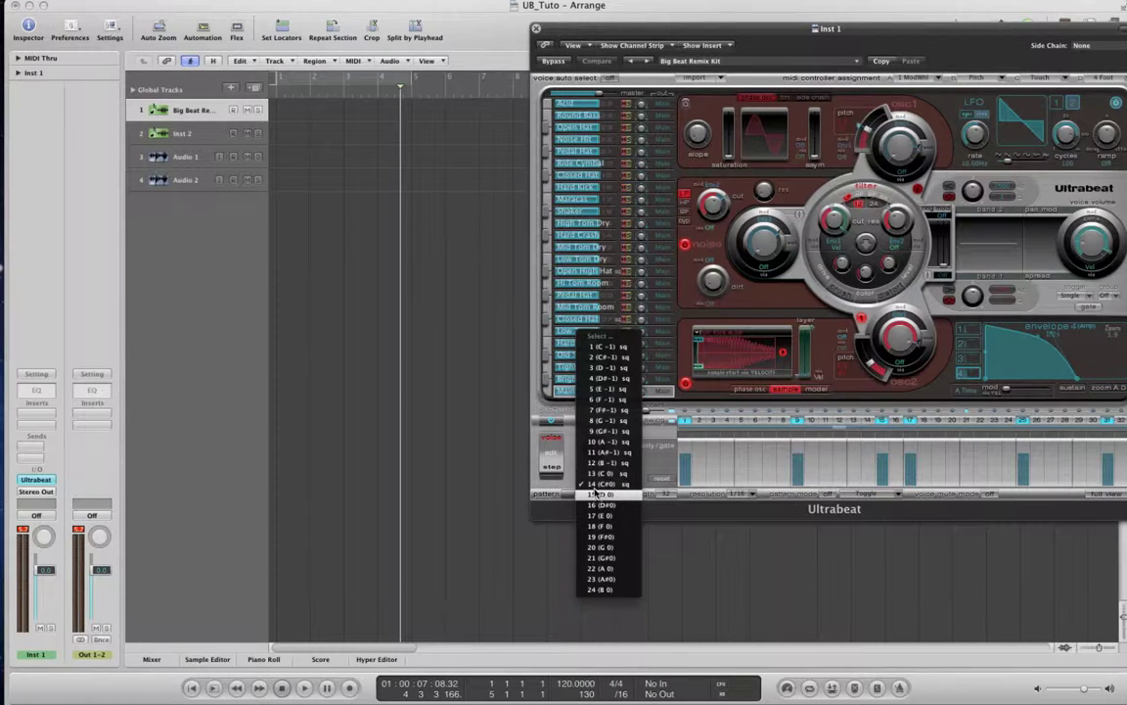
left_click(656, 508)
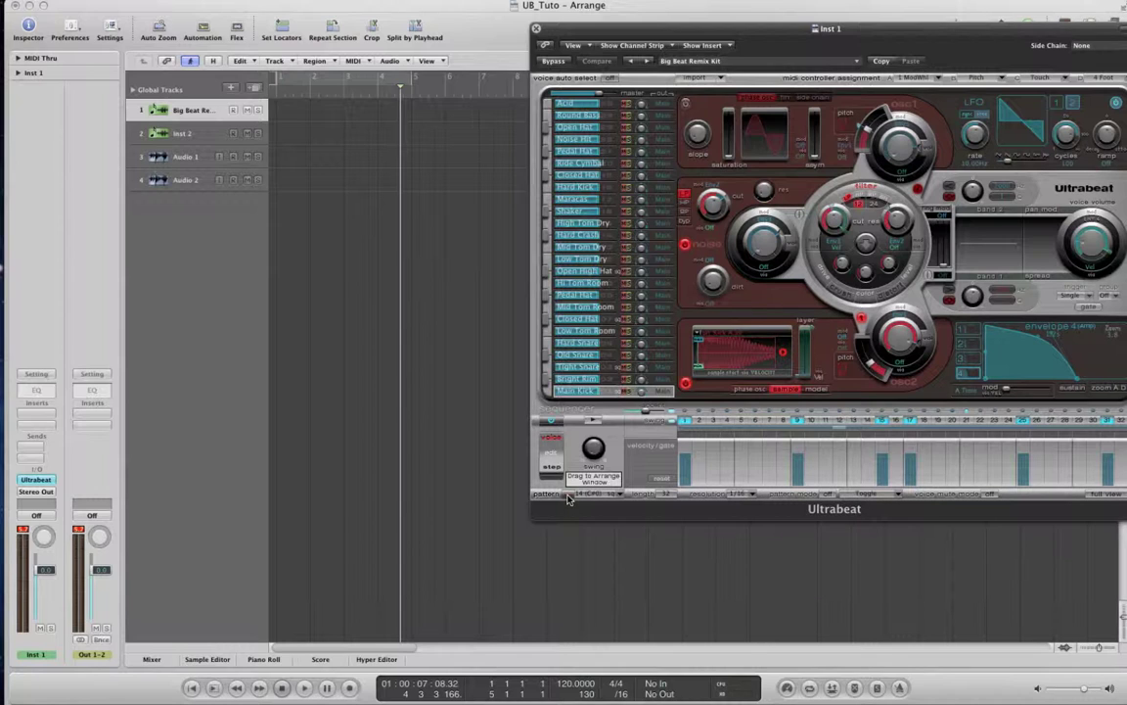
left_click_drag(568, 499, 290, 116)
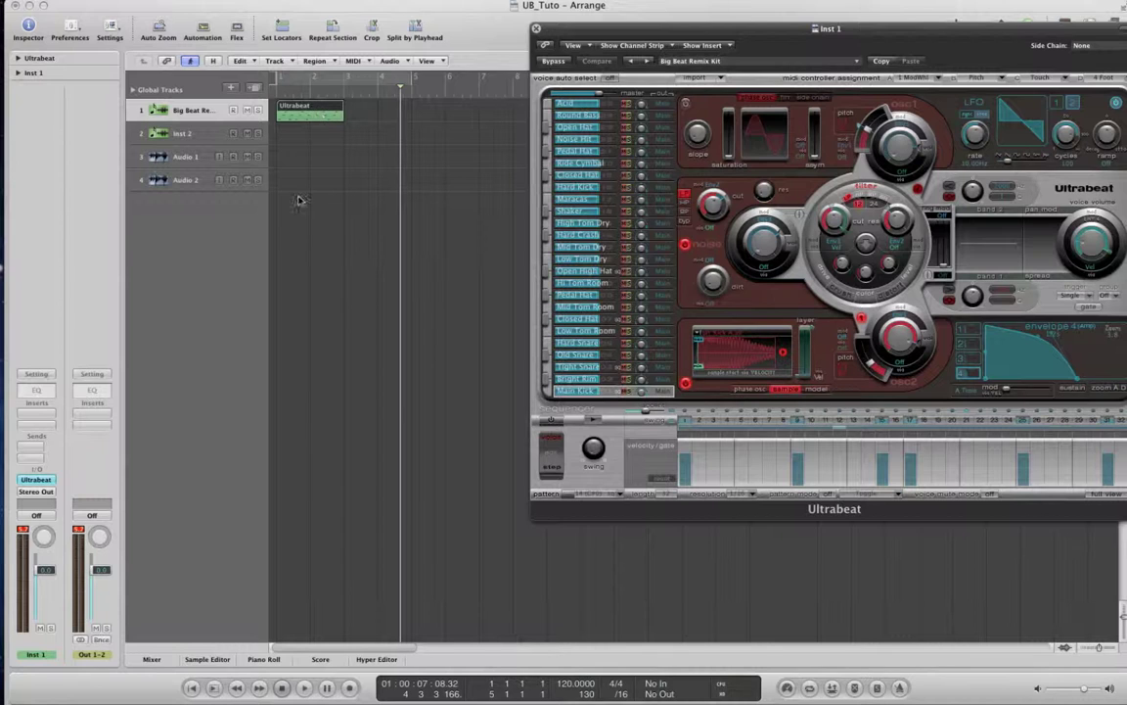
left_click(343, 408)
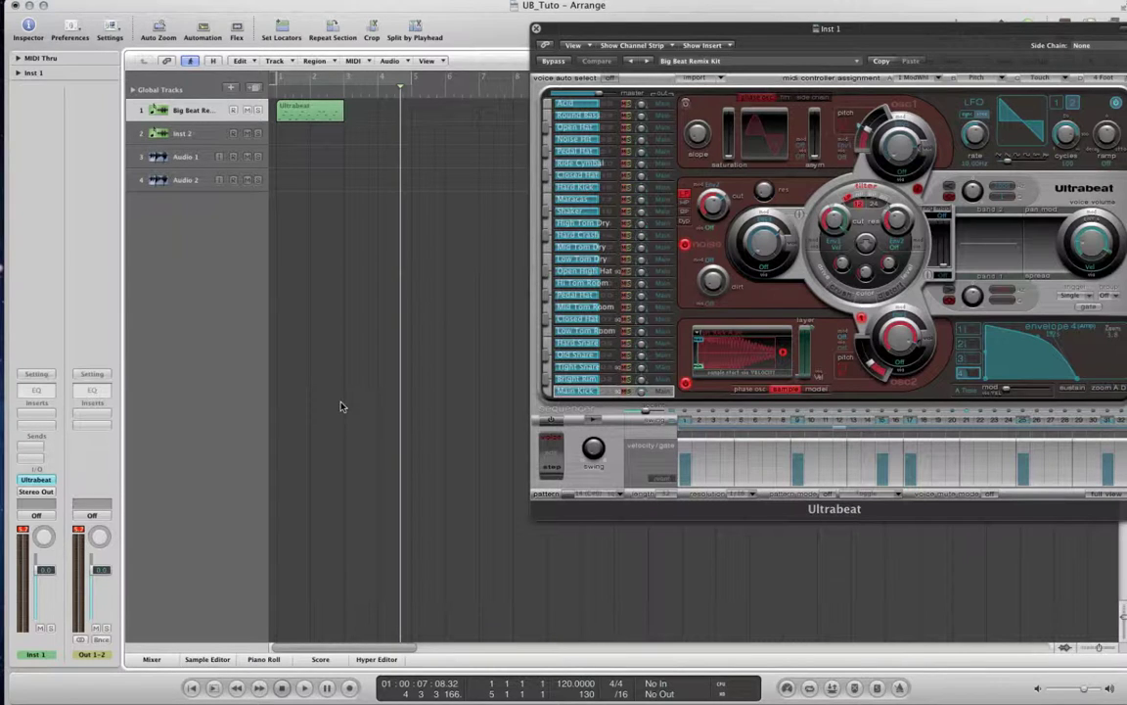
Cycle the two bars from bar 1 to bar 3 and play the Ultrabeat region from the start.
key("Return")
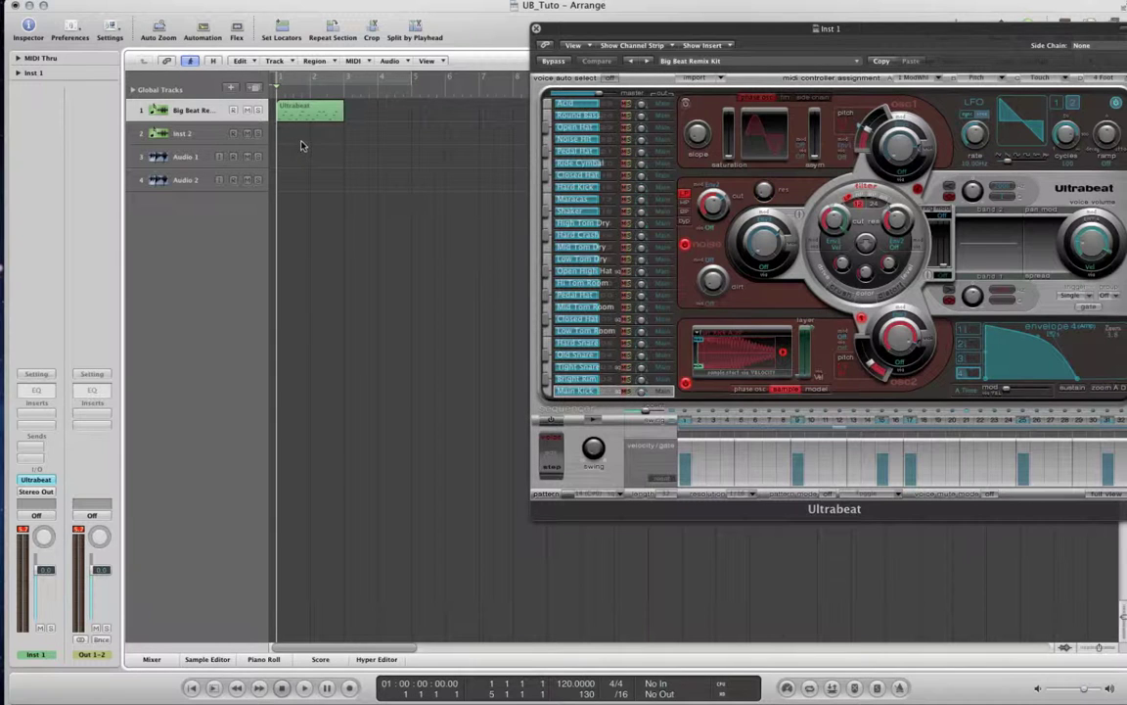
left_click(301, 108)
left_click(300, 84)
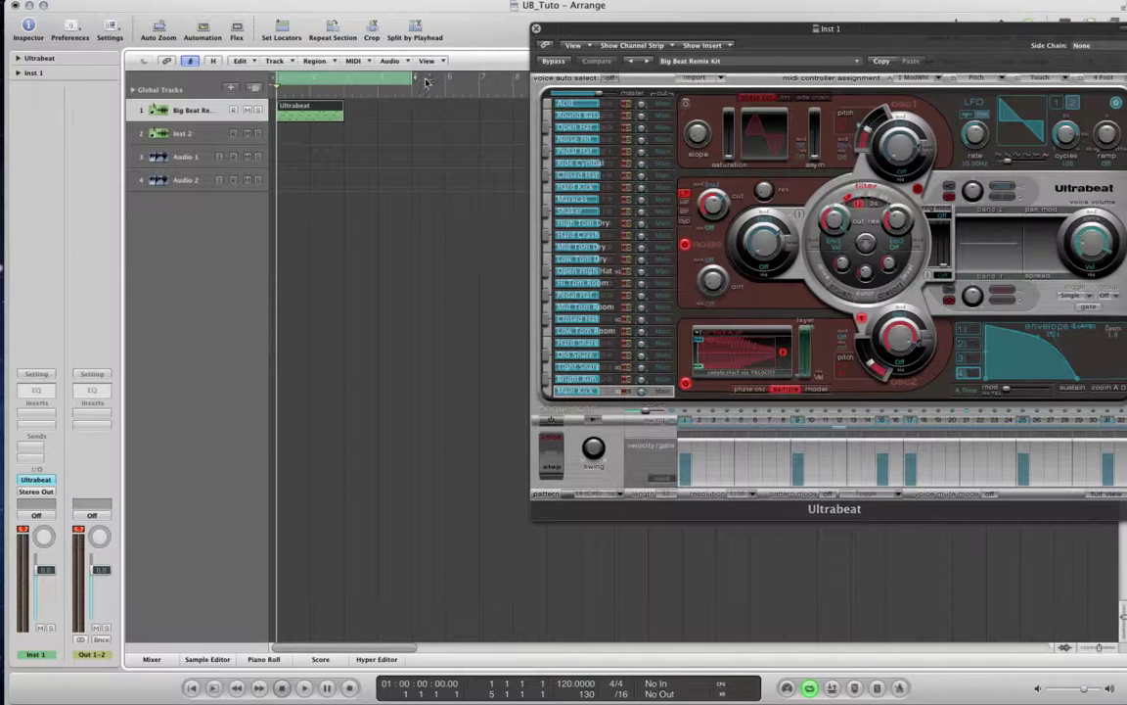
left_click_drag(411, 78, 345, 80)
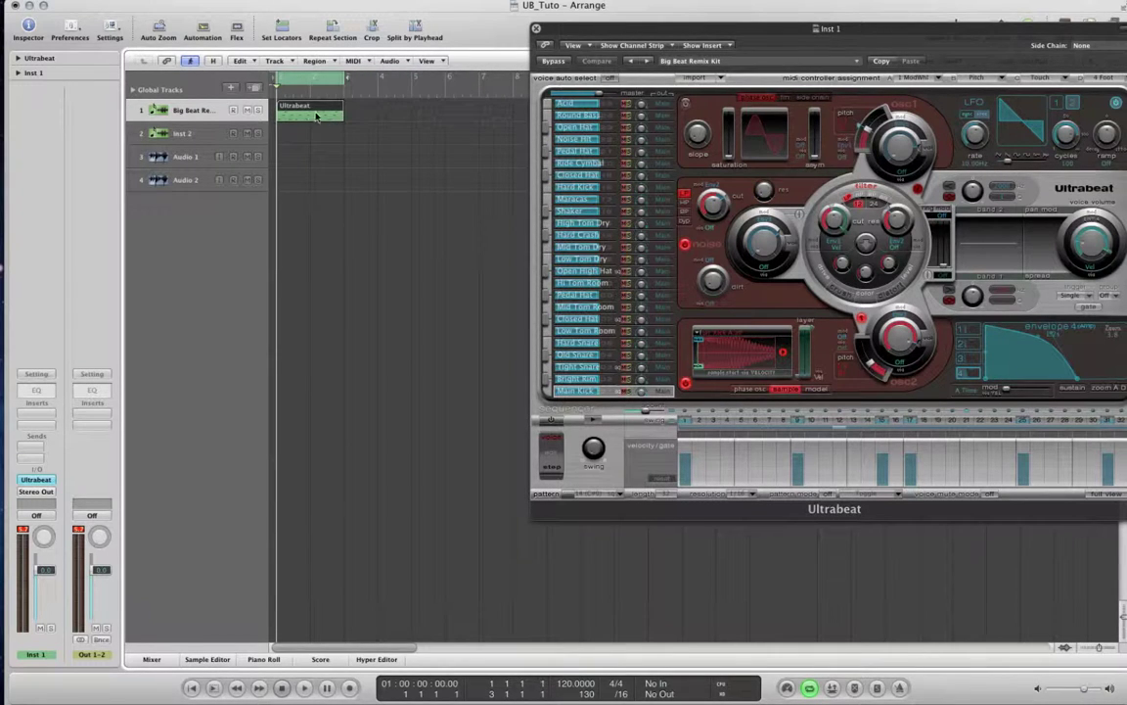
left_click(398, 214)
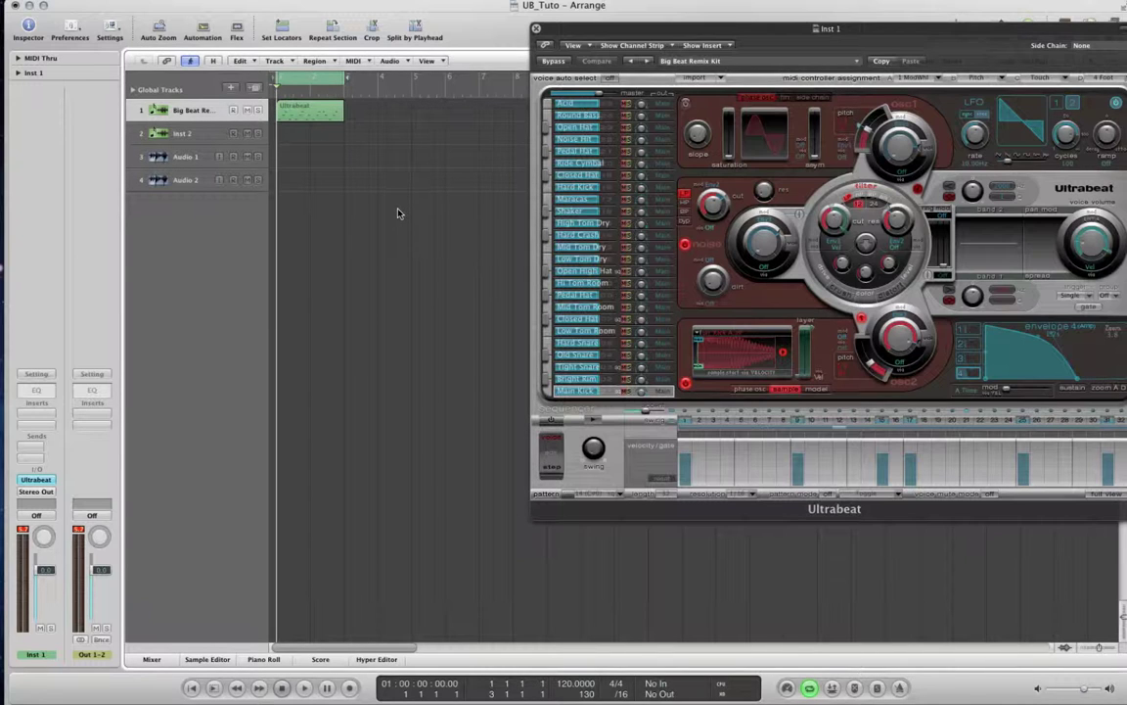
key("space")
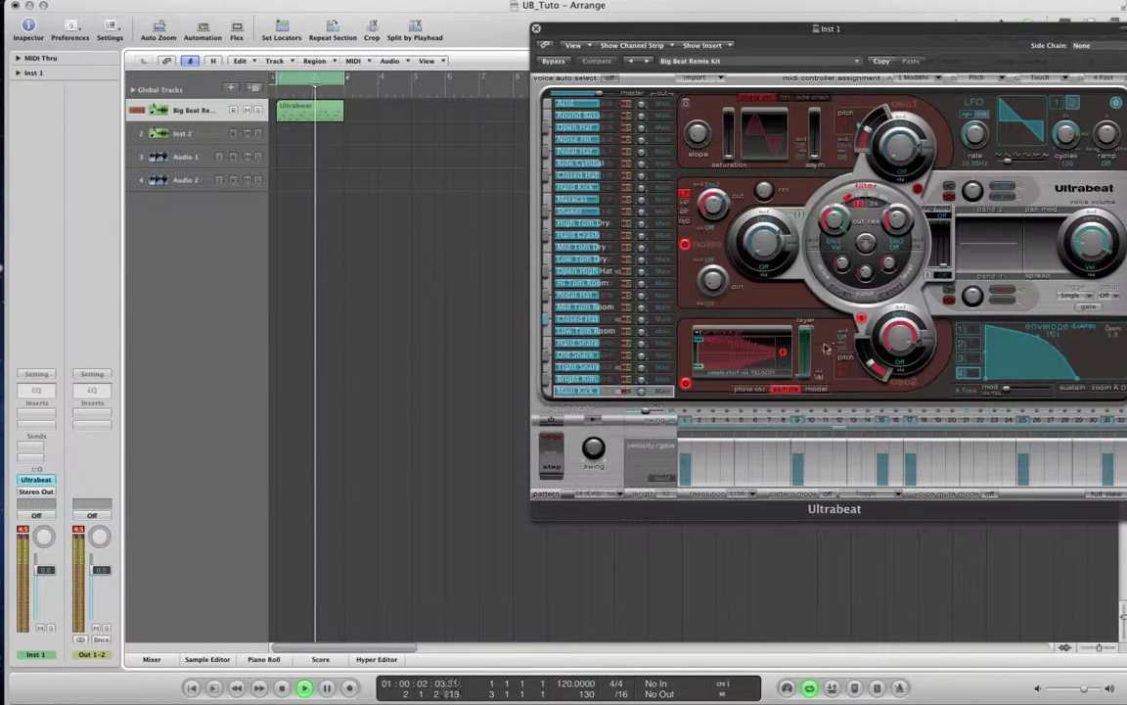
Show the Tight Snare's sequence, open the Ultrabeat region in the Piano Roll, and select all its notes.
left_click(609, 367)
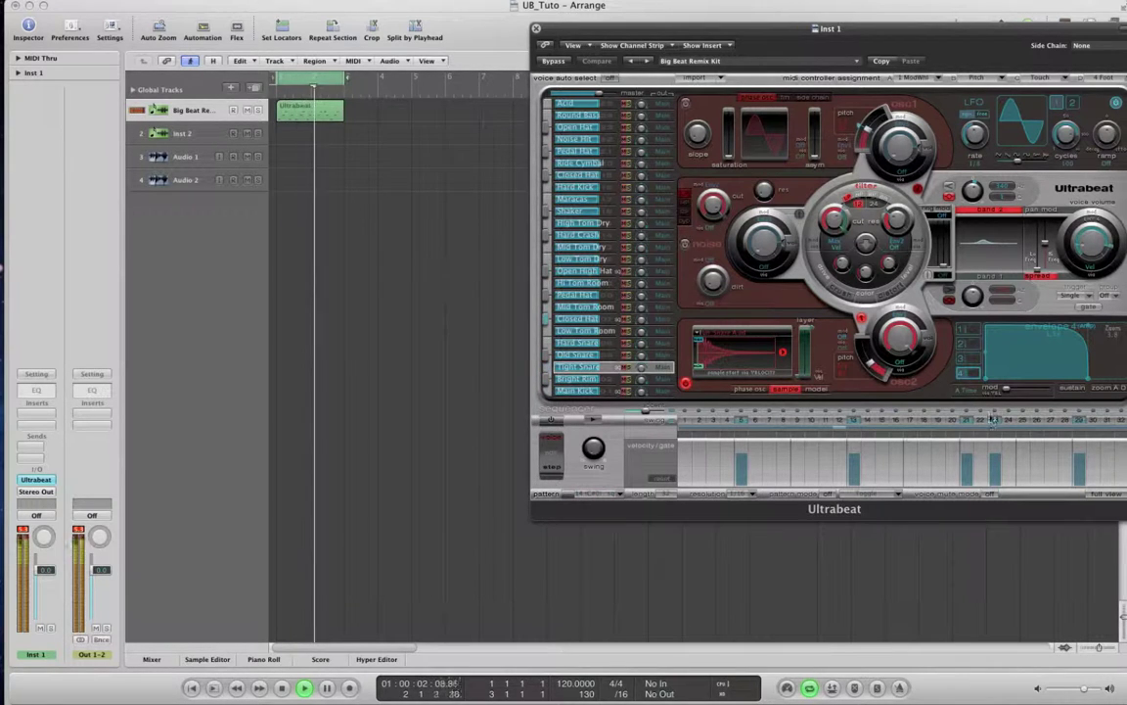
double_click(297, 117)
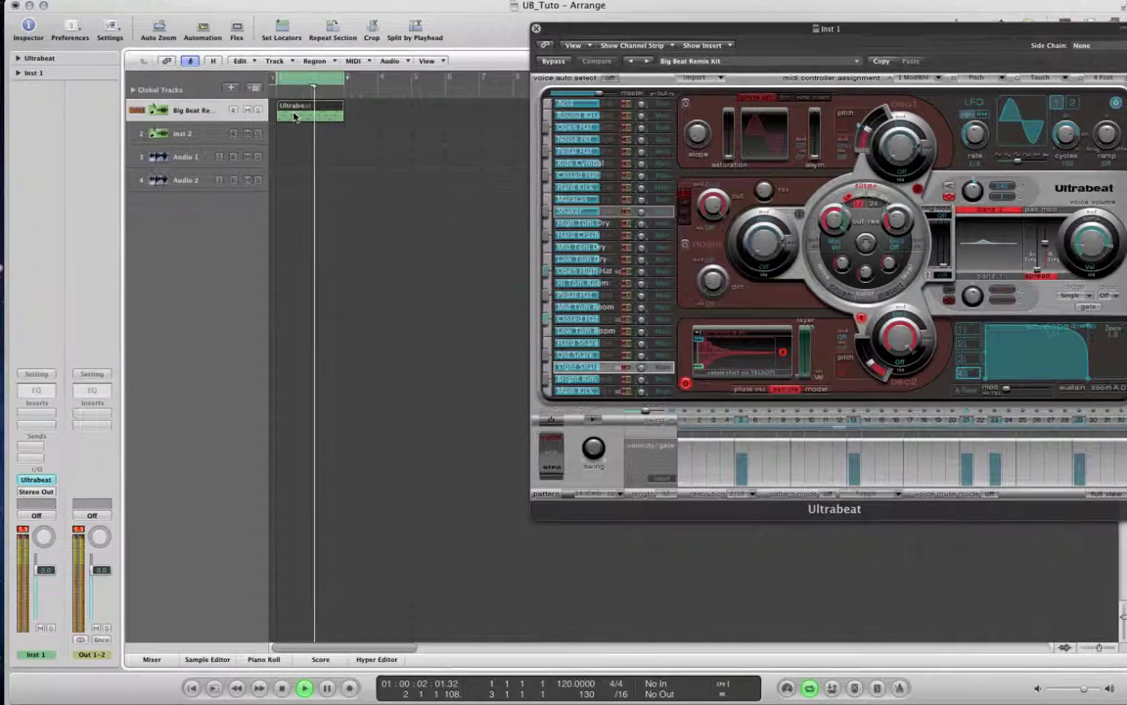
mouse_move(713, 30)
left_mouse_down()
mouse_move(1006, 42)
mouse_move(900, 49)
mouse_move(709, 24)
mouse_move(705, 10)
left_mouse_up()
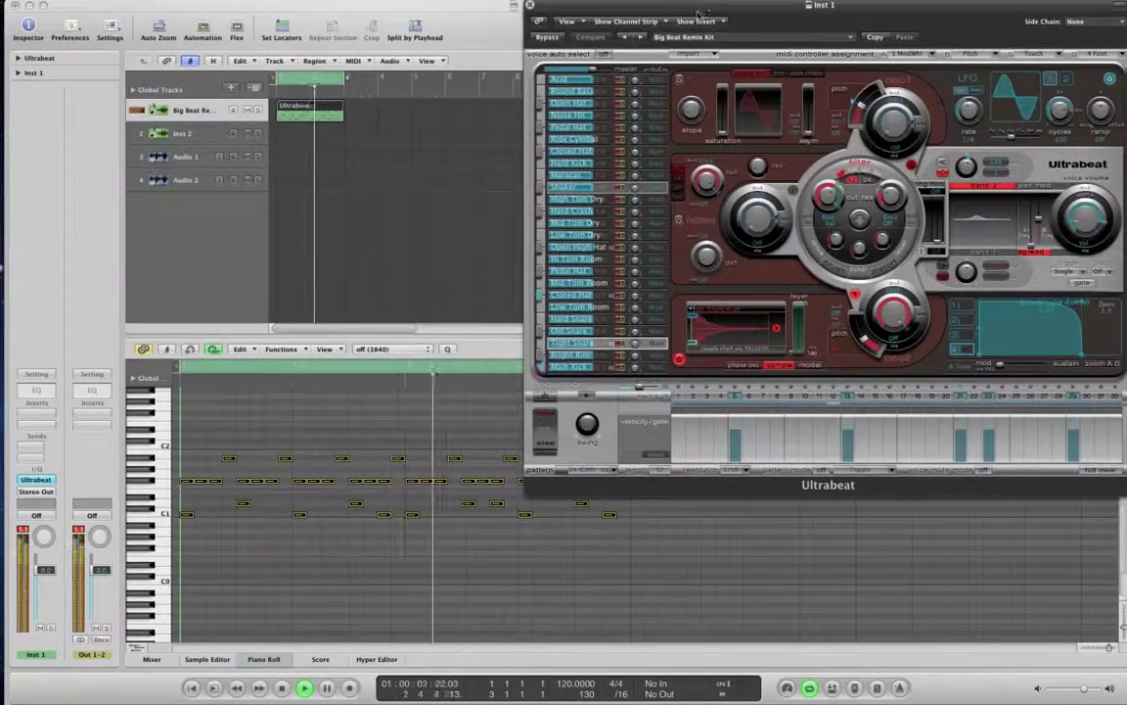
left_click(430, 565)
key("super+a")
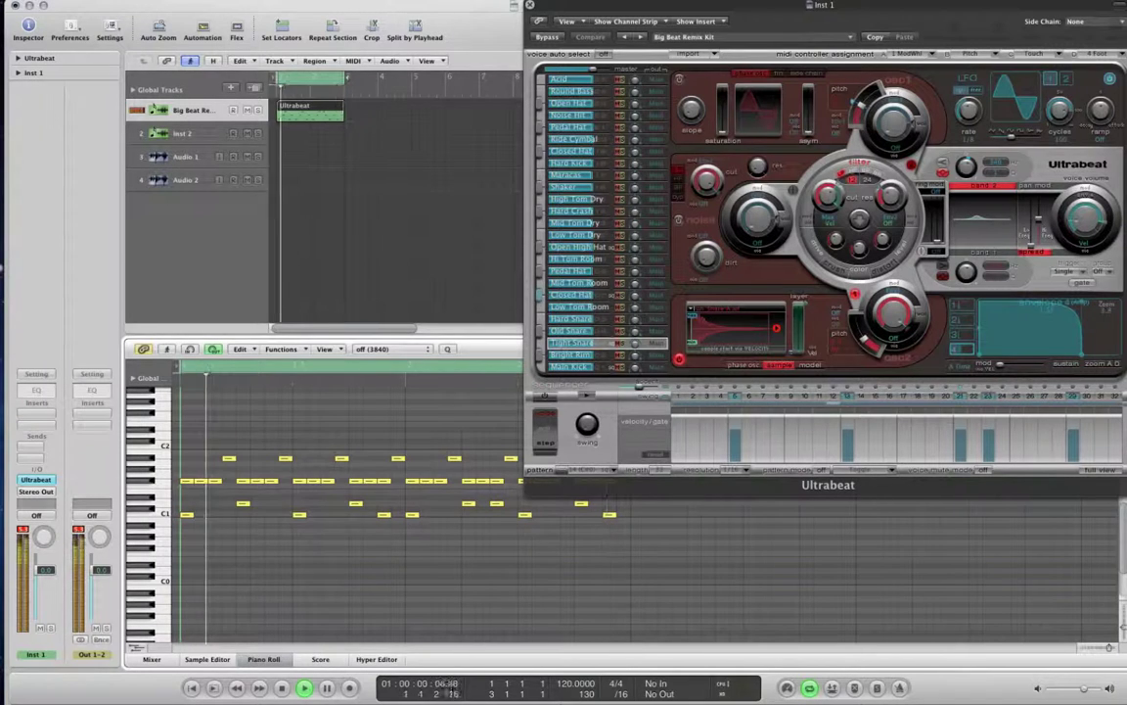
Close the Piano Roll and switch Ultrabeat's step sequencer back on.
left_click(255, 660)
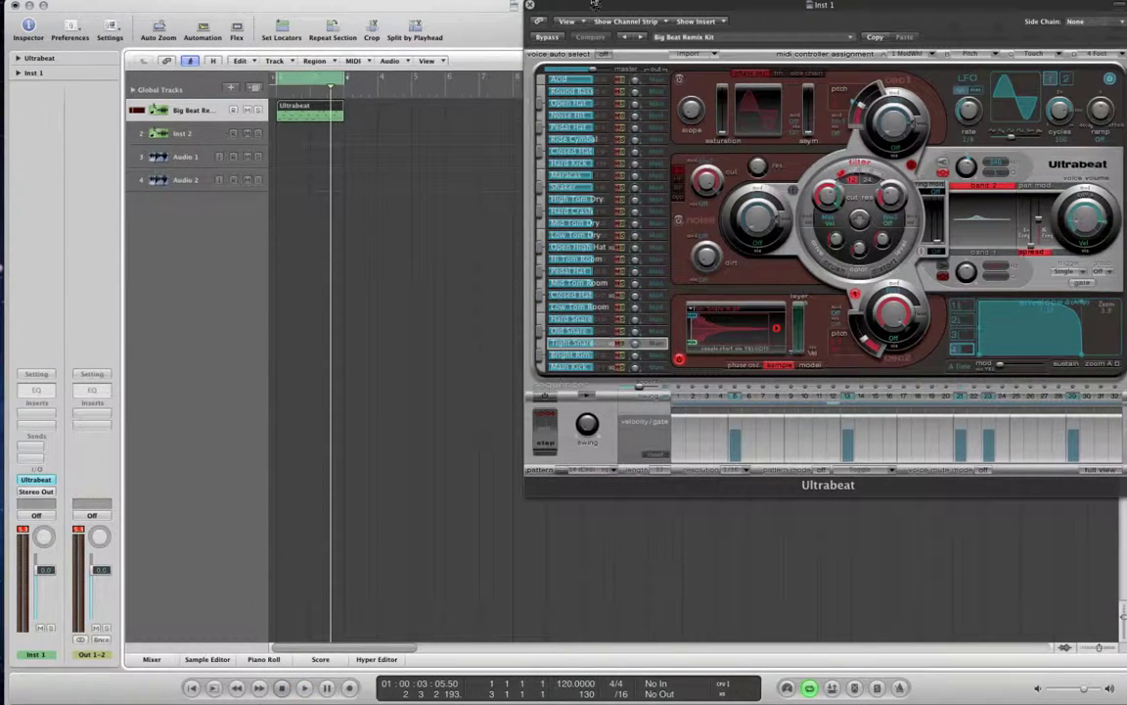
left_click_drag(604, 8, 494, 8)
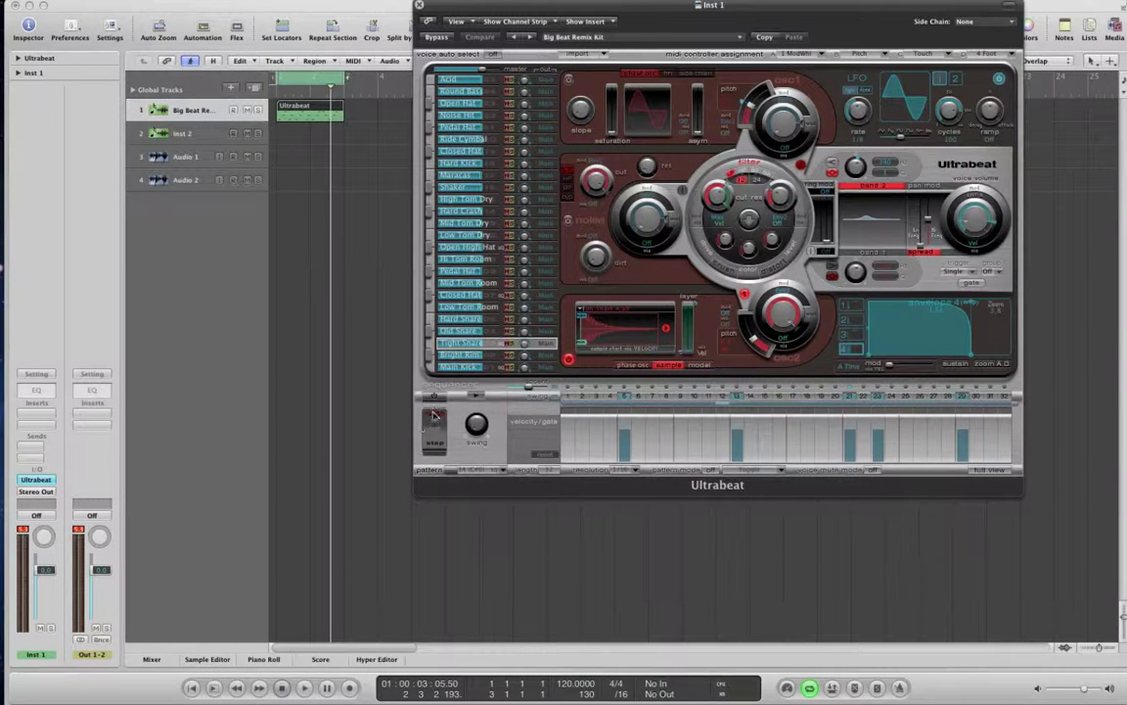
left_click(434, 400)
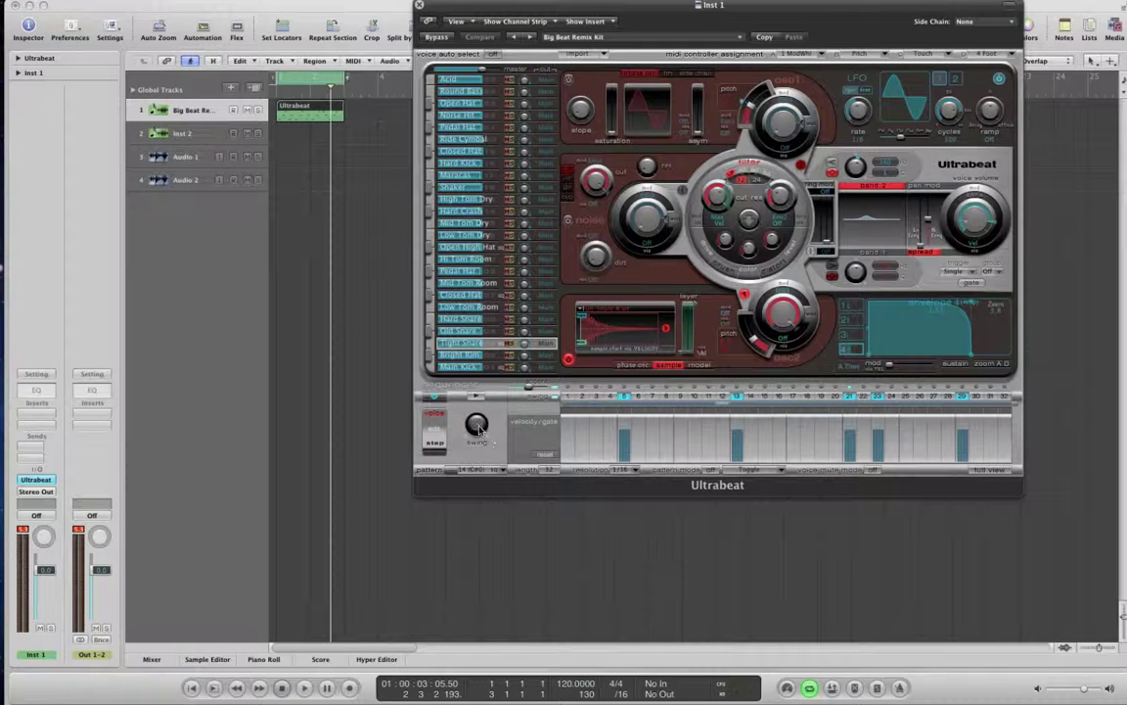
Audition the pattern in Ultrabeat's sequencer while adjusting the swing amount.
mouse_move(478, 427)
left_mouse_down()
mouse_move(474, 407)
mouse_move(479, 428)
left_mouse_up()
left_click(477, 396)
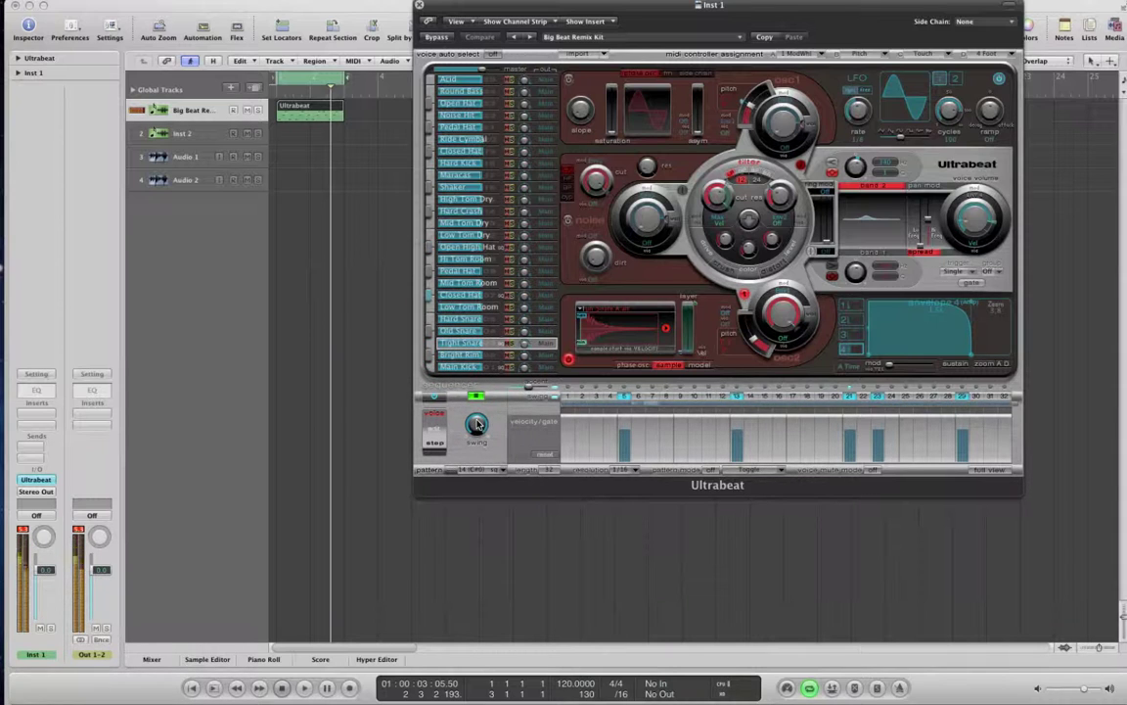
left_click_drag(477, 424, 435, 521)
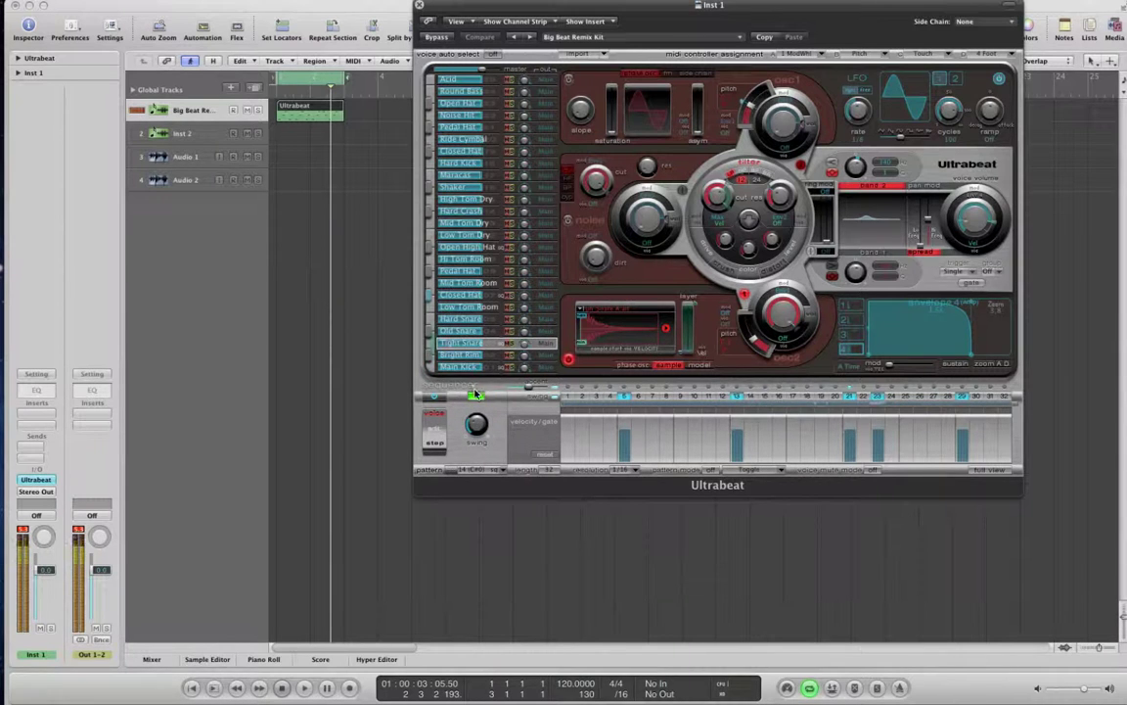
left_click(476, 395)
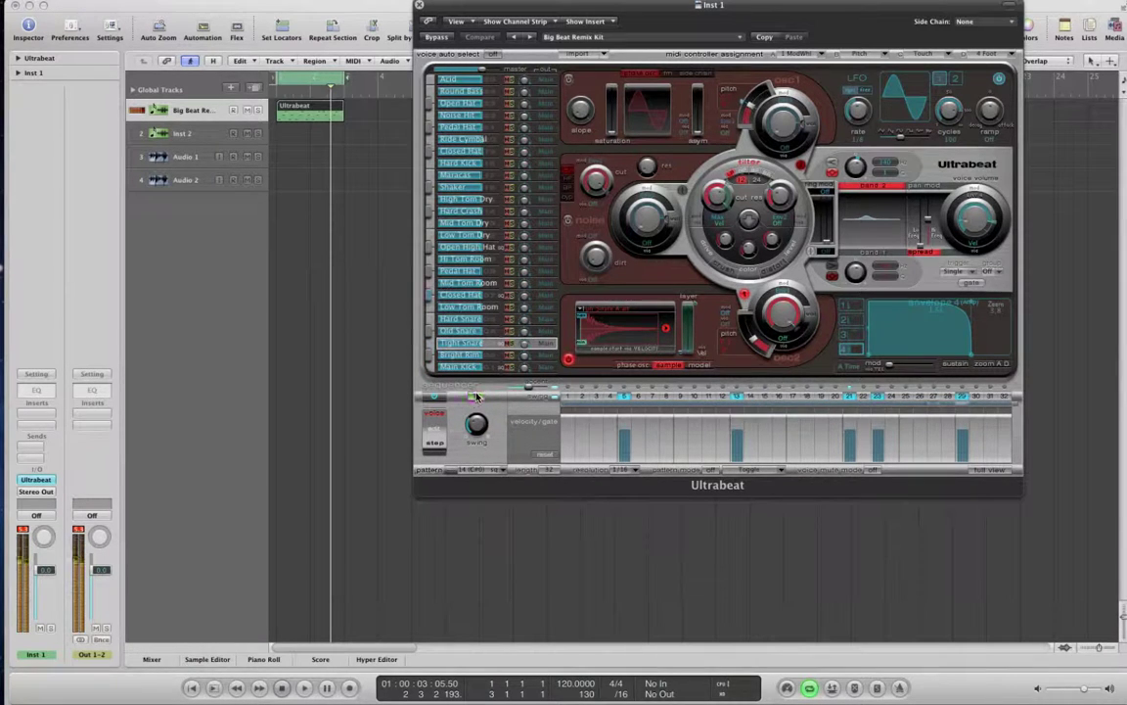
View the sequencer's step edit mode with its parameter offsets, and return to voice mode.
left_click(433, 445)
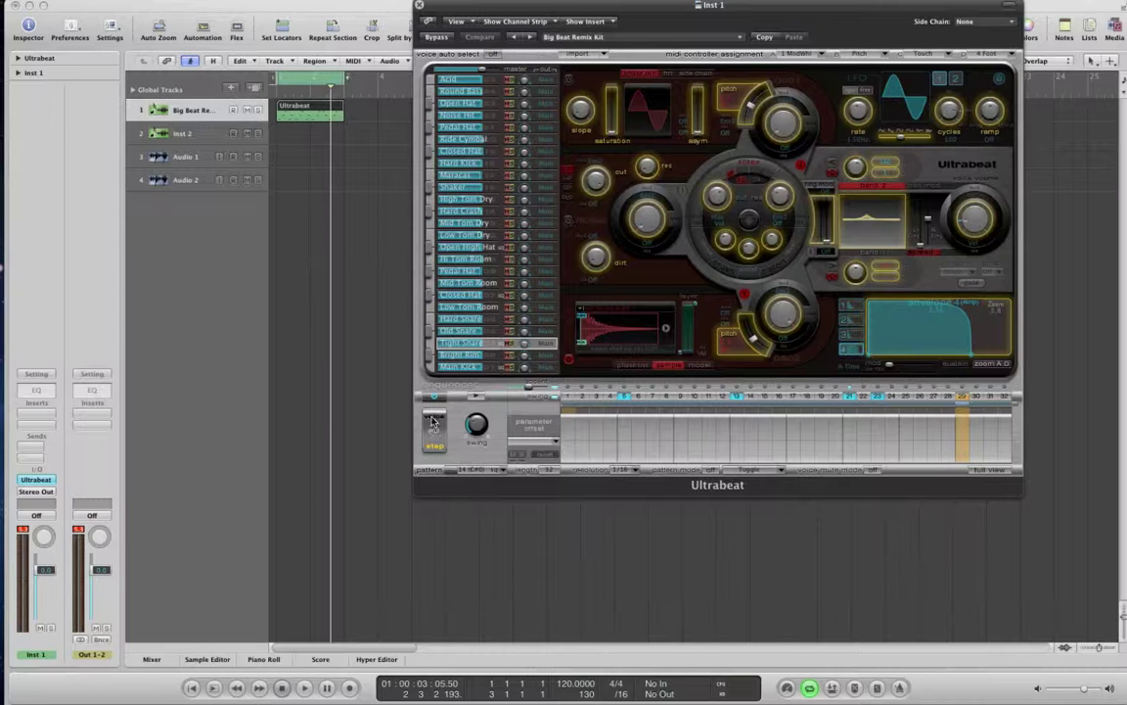
left_click(434, 418)
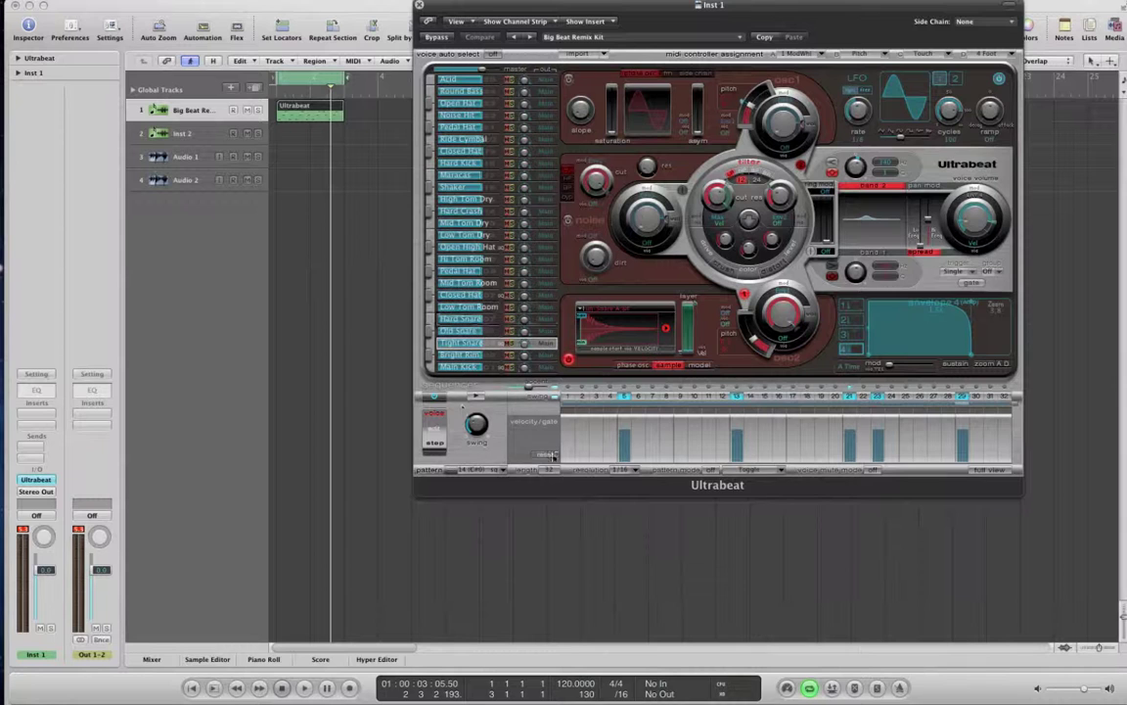
Select sequencer pattern 3 (D -1) and place it as a region at bar 3 of the Big Beat Remix Kit track.
left_click(502, 471)
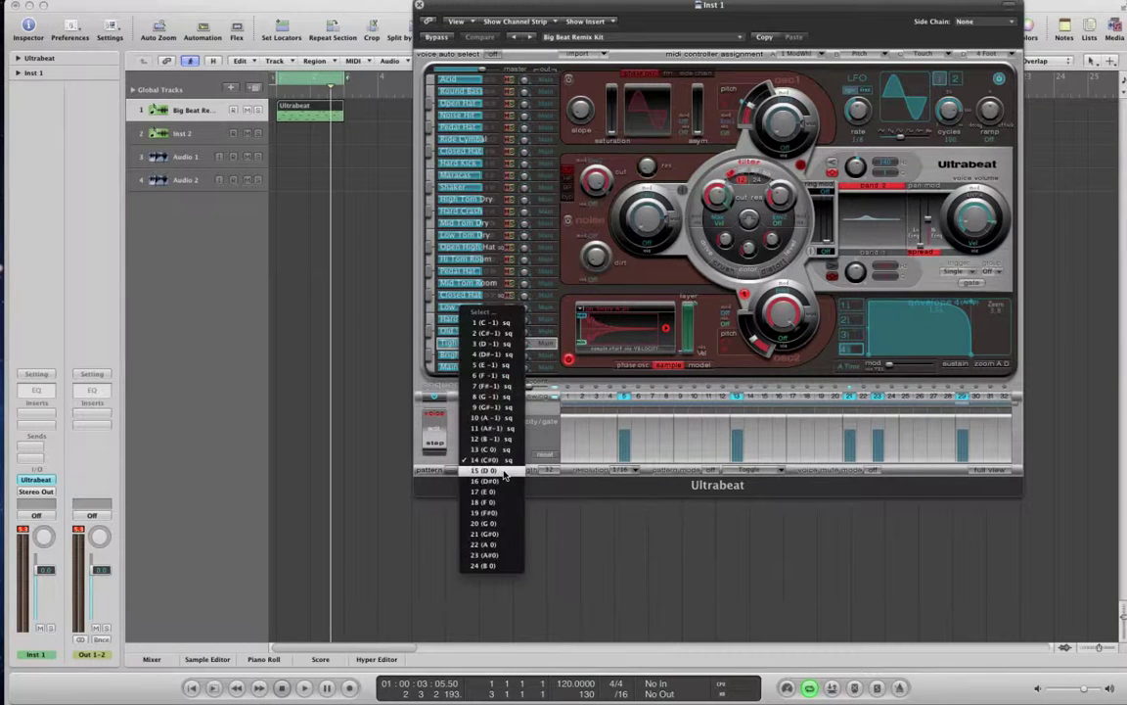
left_click(487, 344)
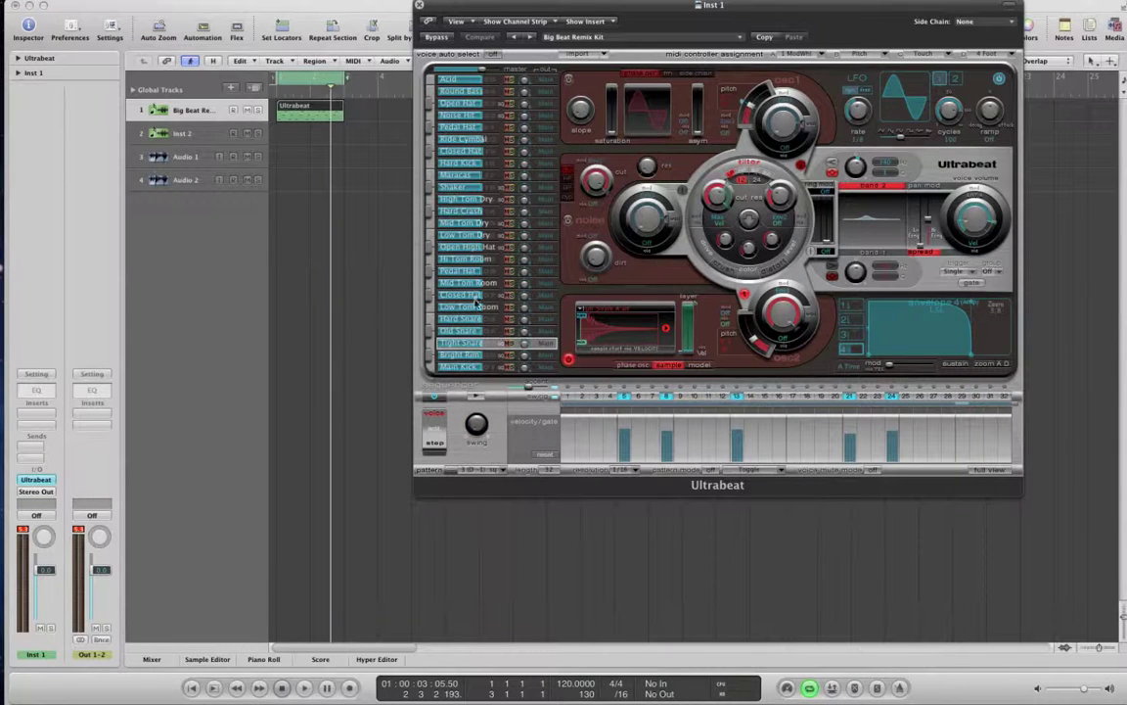
left_click_drag(362, 277, 354, 116)
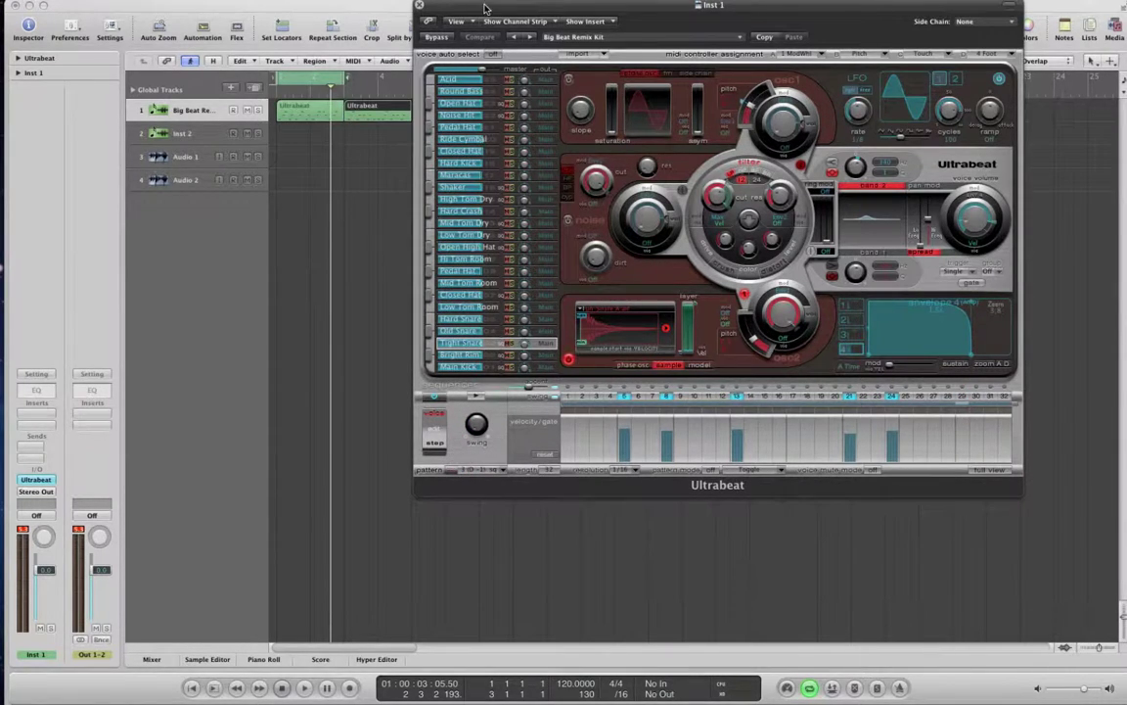
Extend the cycle range to bar 5 and switch off Ultrabeat's step sequencer.
left_click_drag(484, 9, 621, 9)
left_click_drag(343, 77, 413, 77)
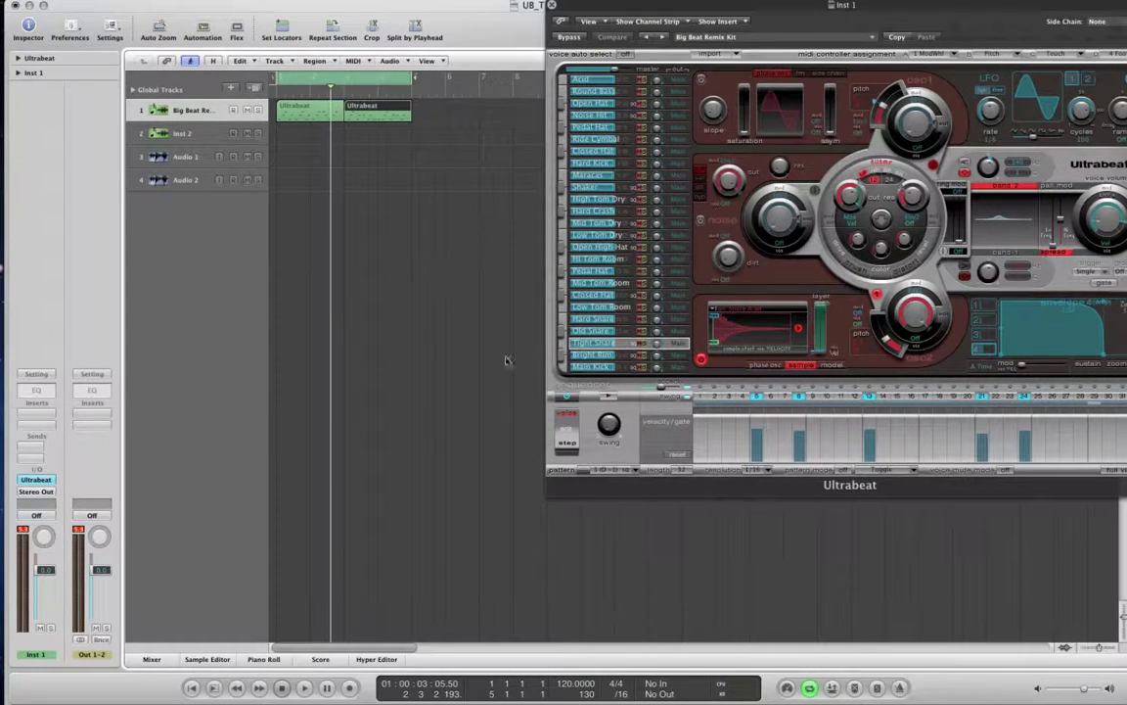
left_click(567, 398)
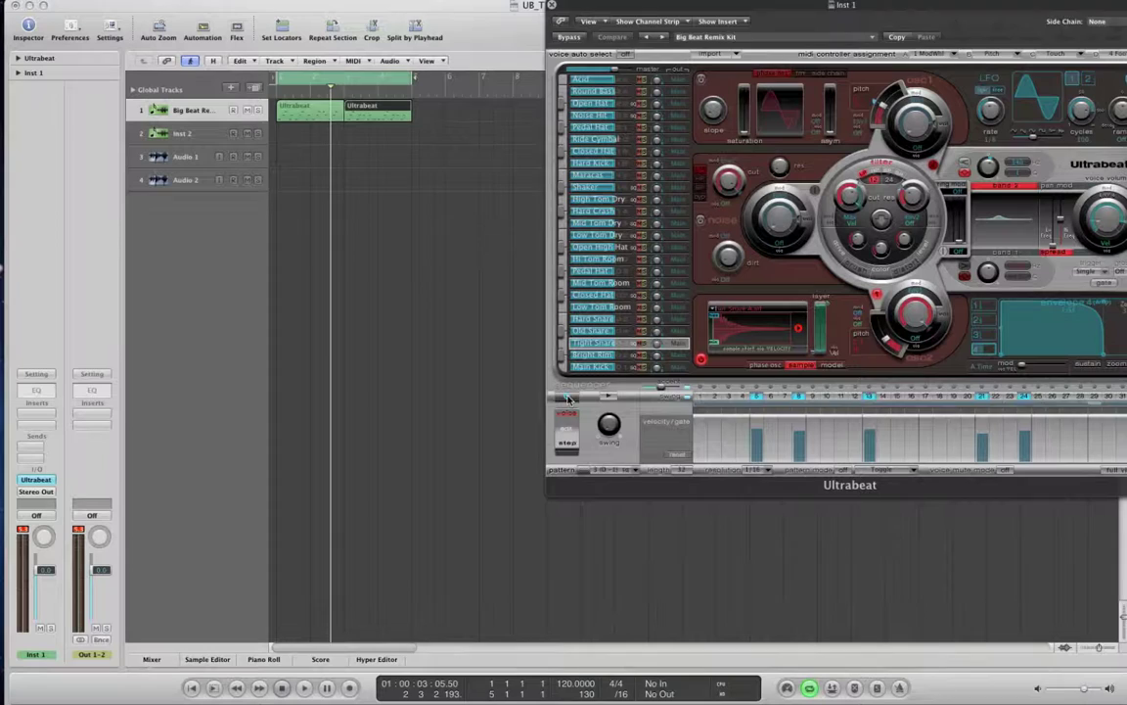
Deselect the regions and play the four-bar cycle containing both Ultrabeat regions.
left_click(447, 440)
key("space")
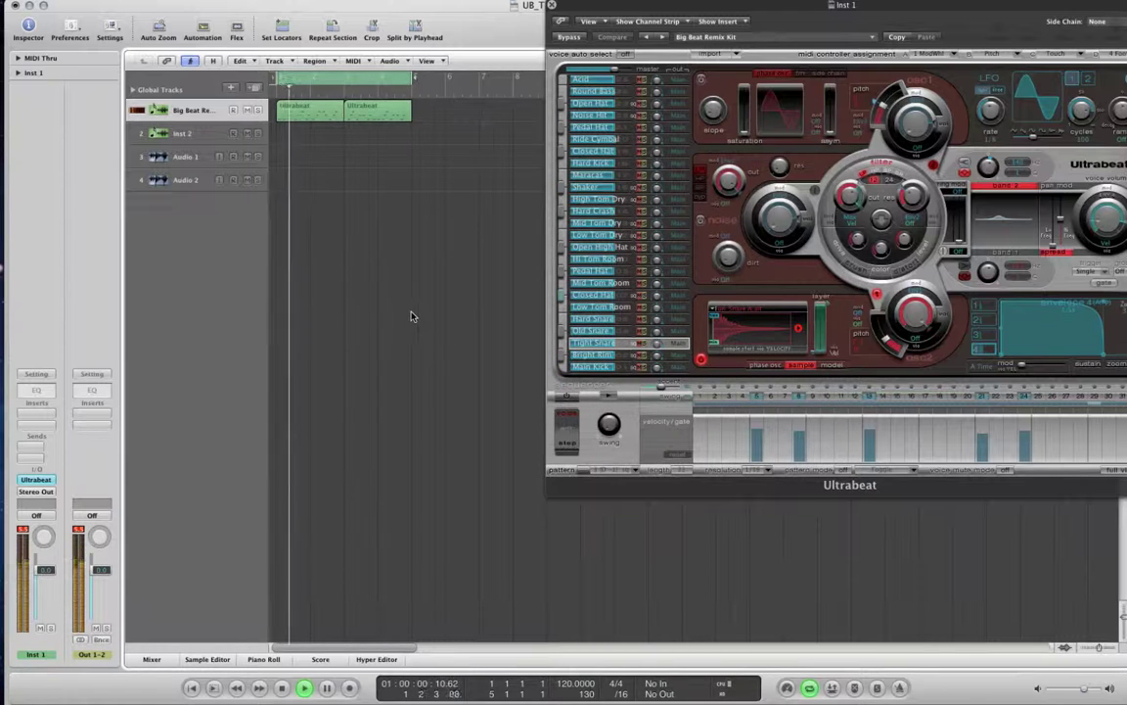
key("space")
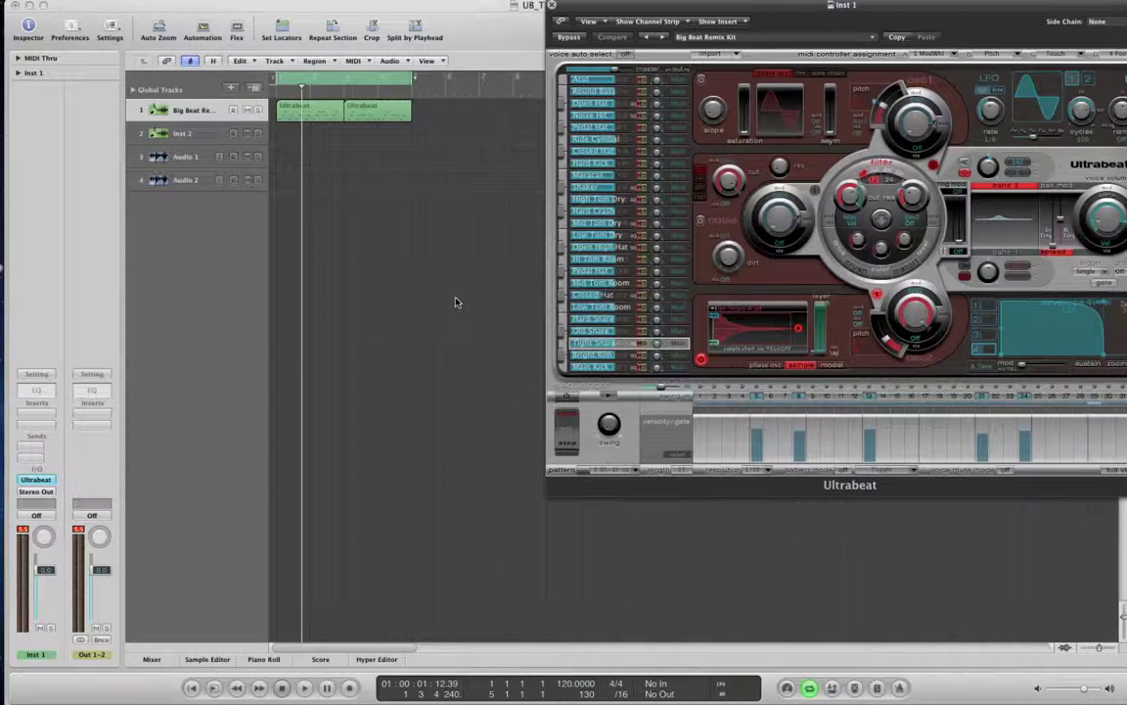
key("space")
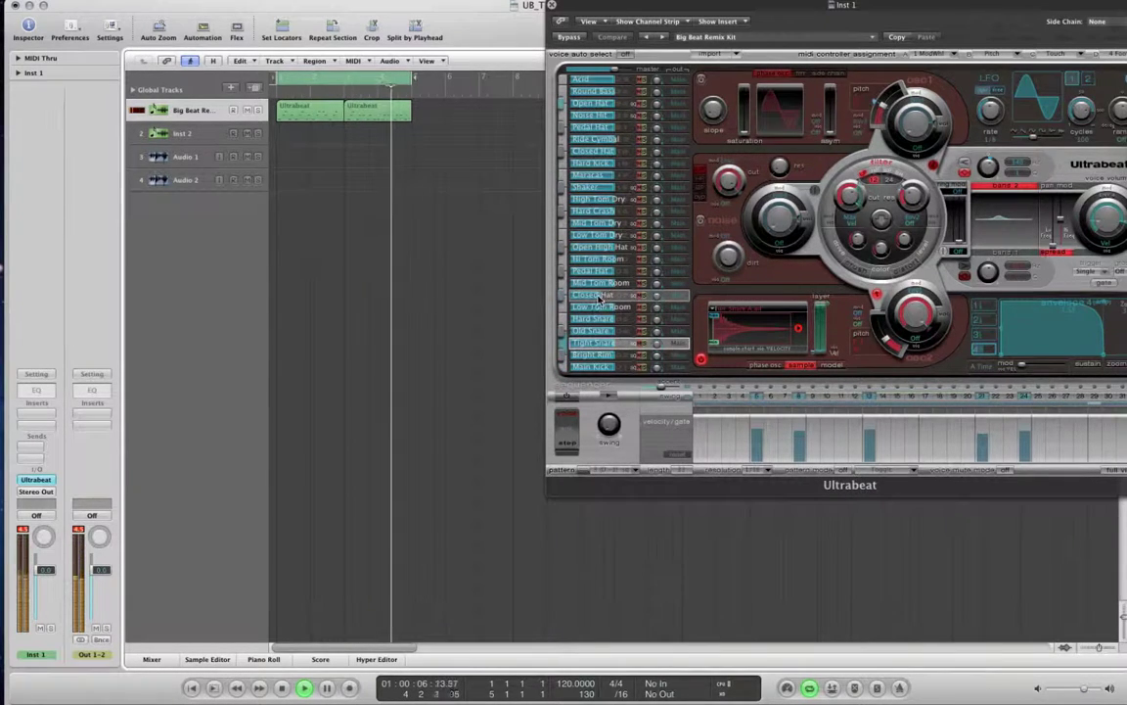
Show the Closed Hat's sequence and replay the cycled regions from the start with the arrangement uncovered.
mouse_move(600, 297)
left_mouse_down()
mouse_move(587, 298)
mouse_move(618, 298)
left_mouse_up()
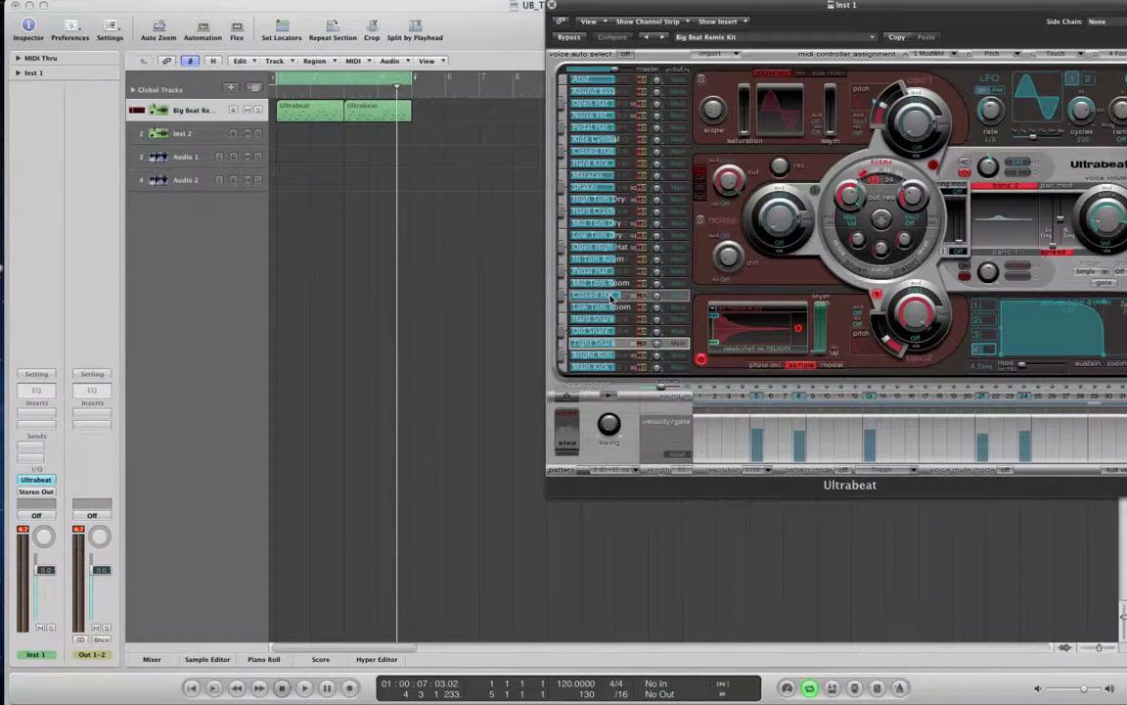
left_click(612, 297)
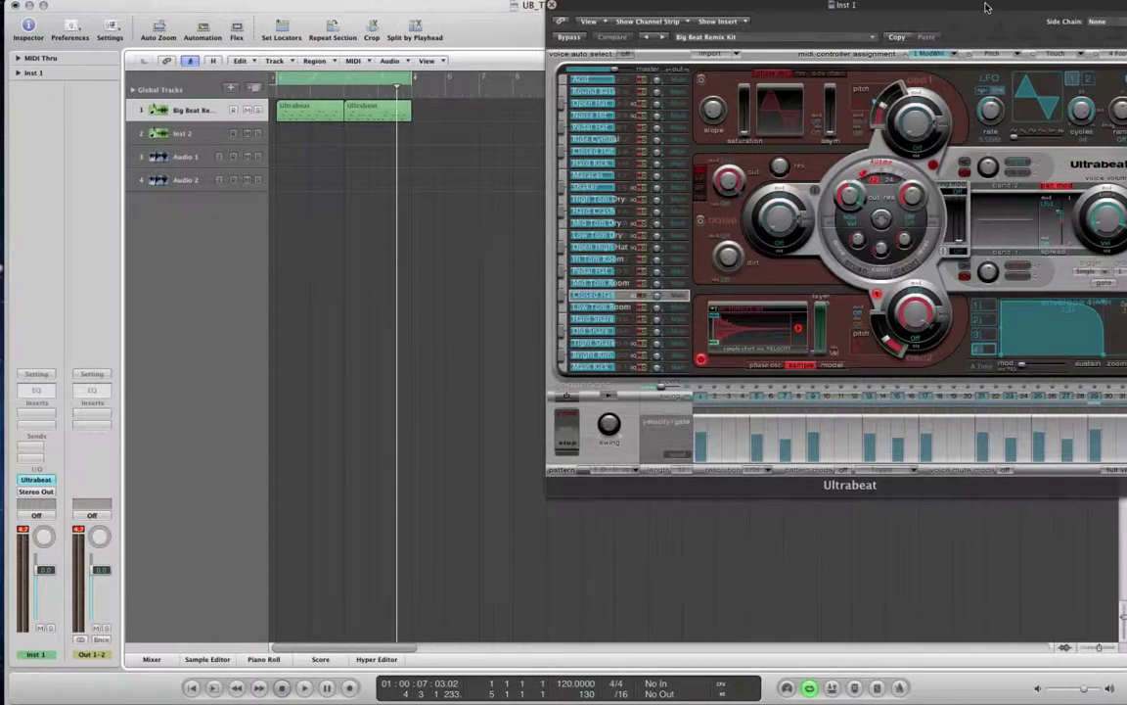
left_click_drag(986, 8, 823, 8)
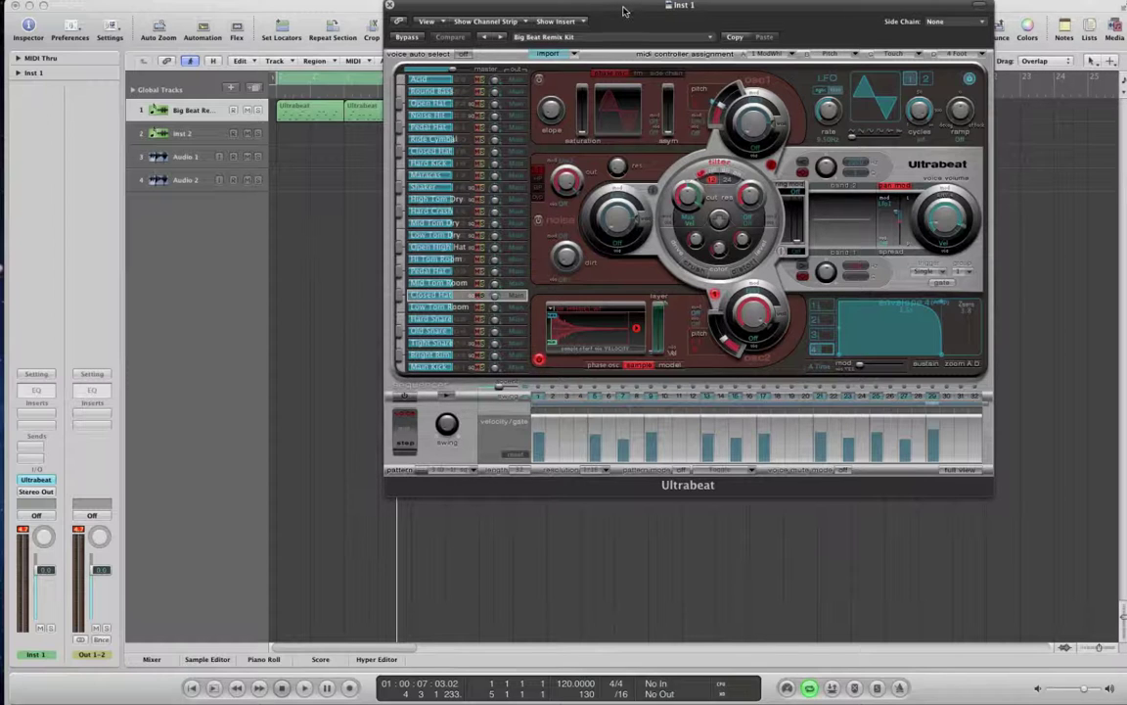
left_click_drag(622, 11, 708, 11)
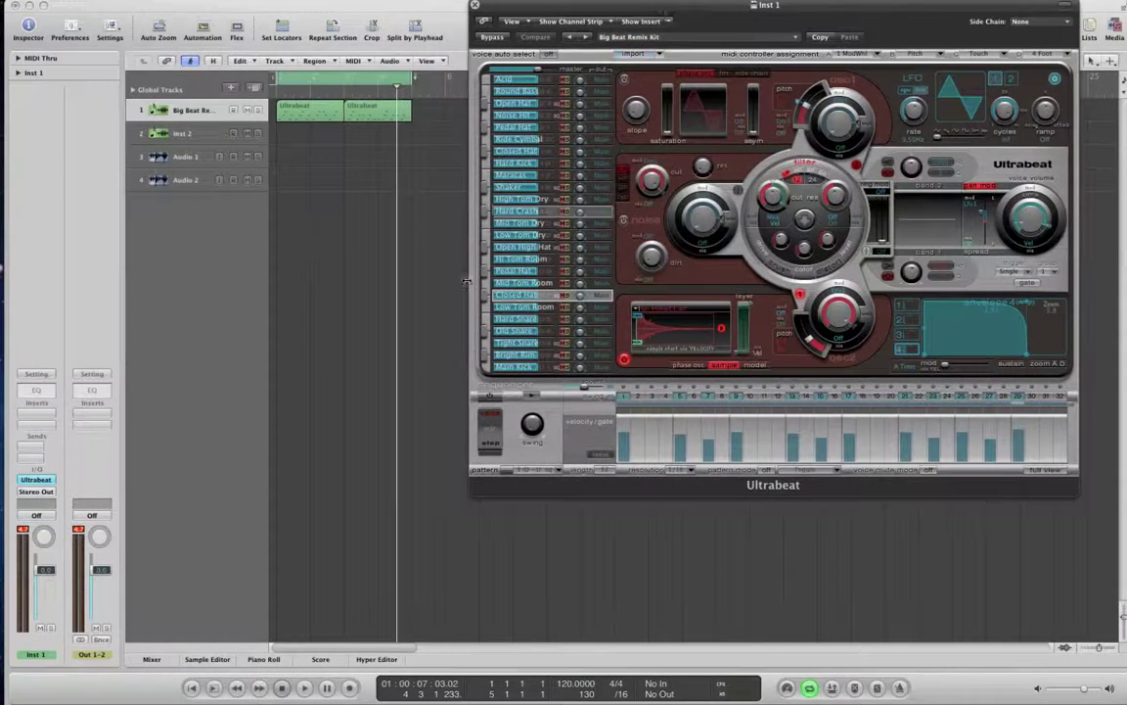
key("space")
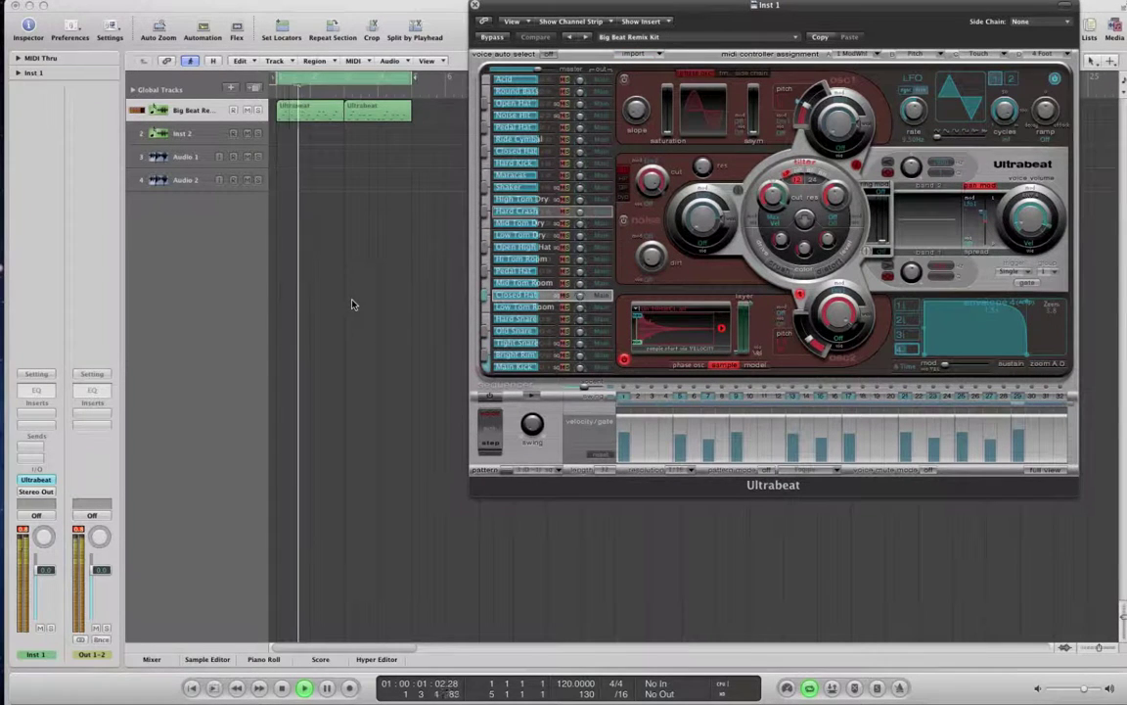